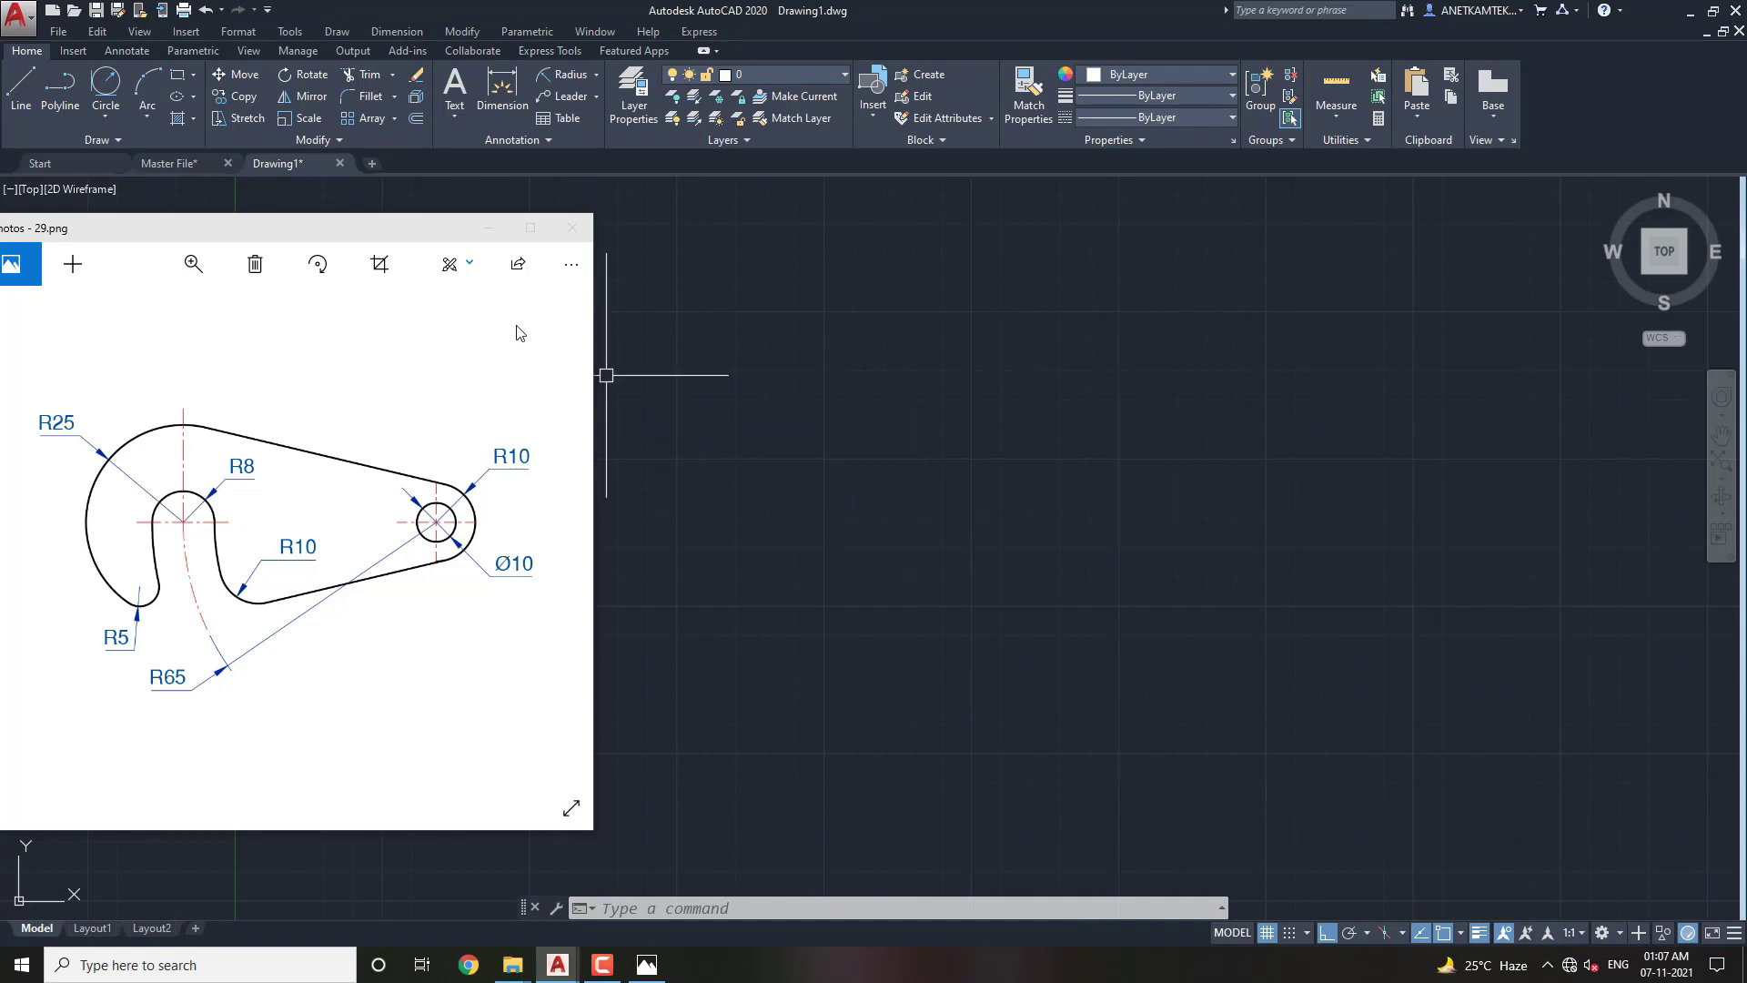
Draw the diameter-10 hole circle at the lever's right end.
{"action": "left_click", "coordinate": [369, 227]}
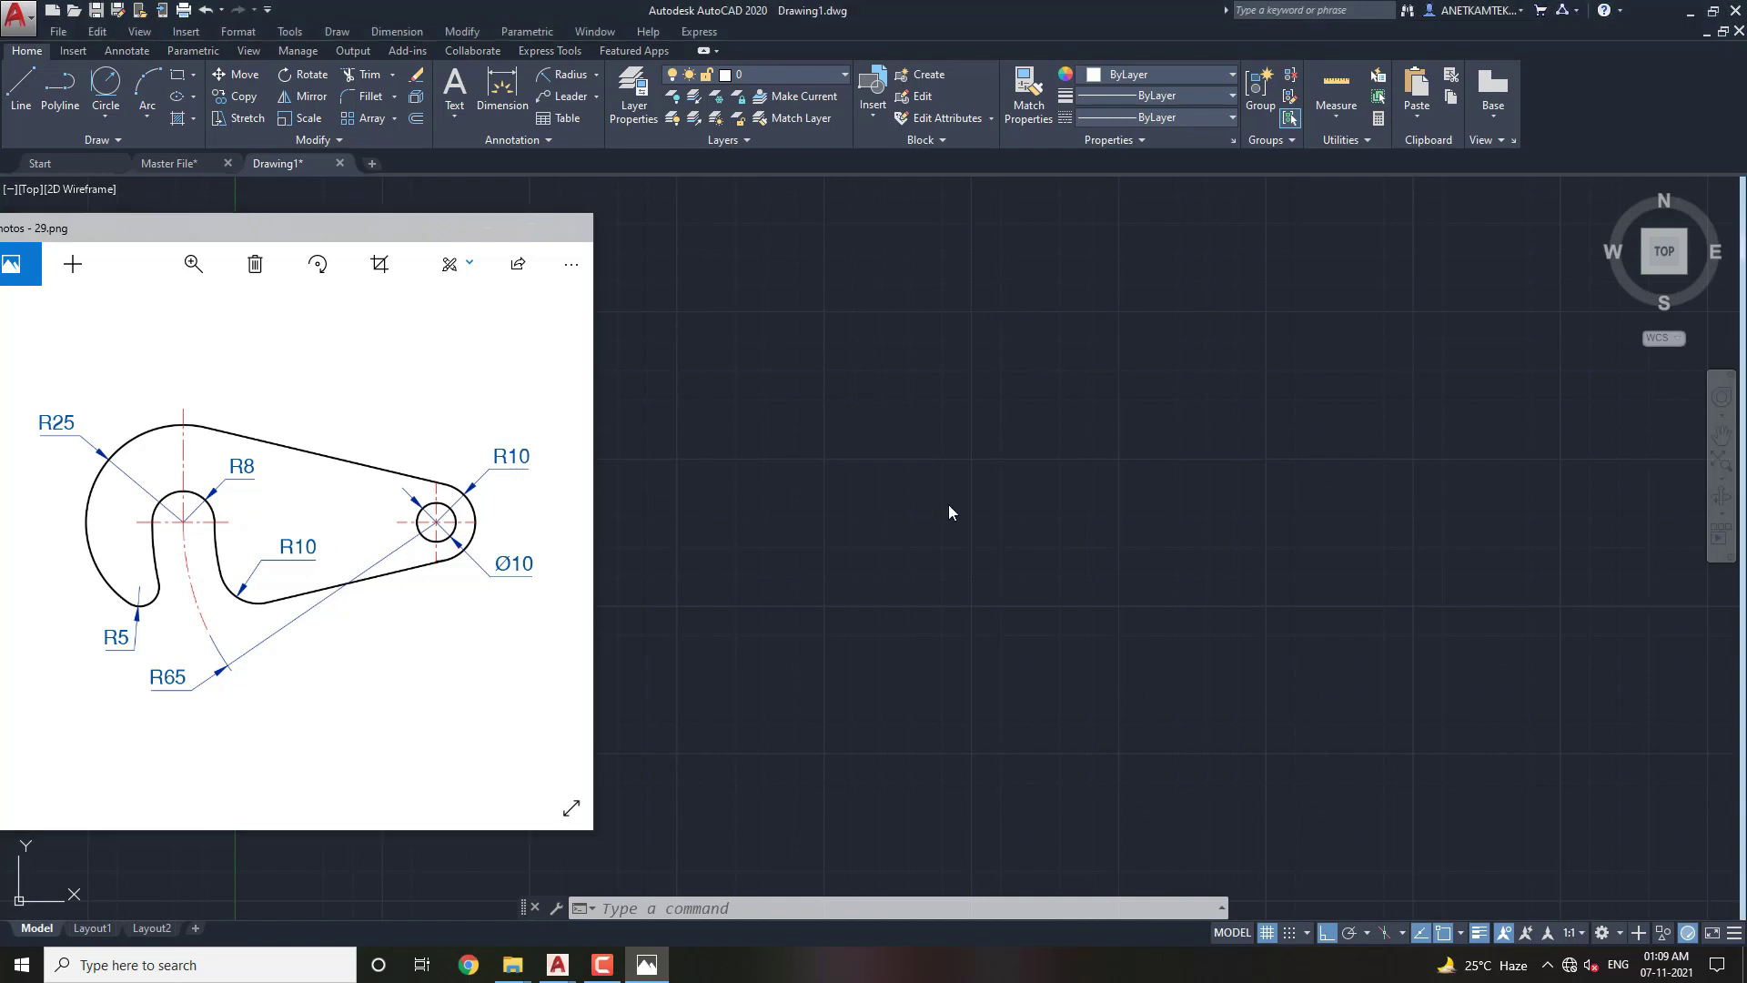
{"action": "middle_click_drag", "start_coordinate": [948, 504], "coordinate": [883, 511]}
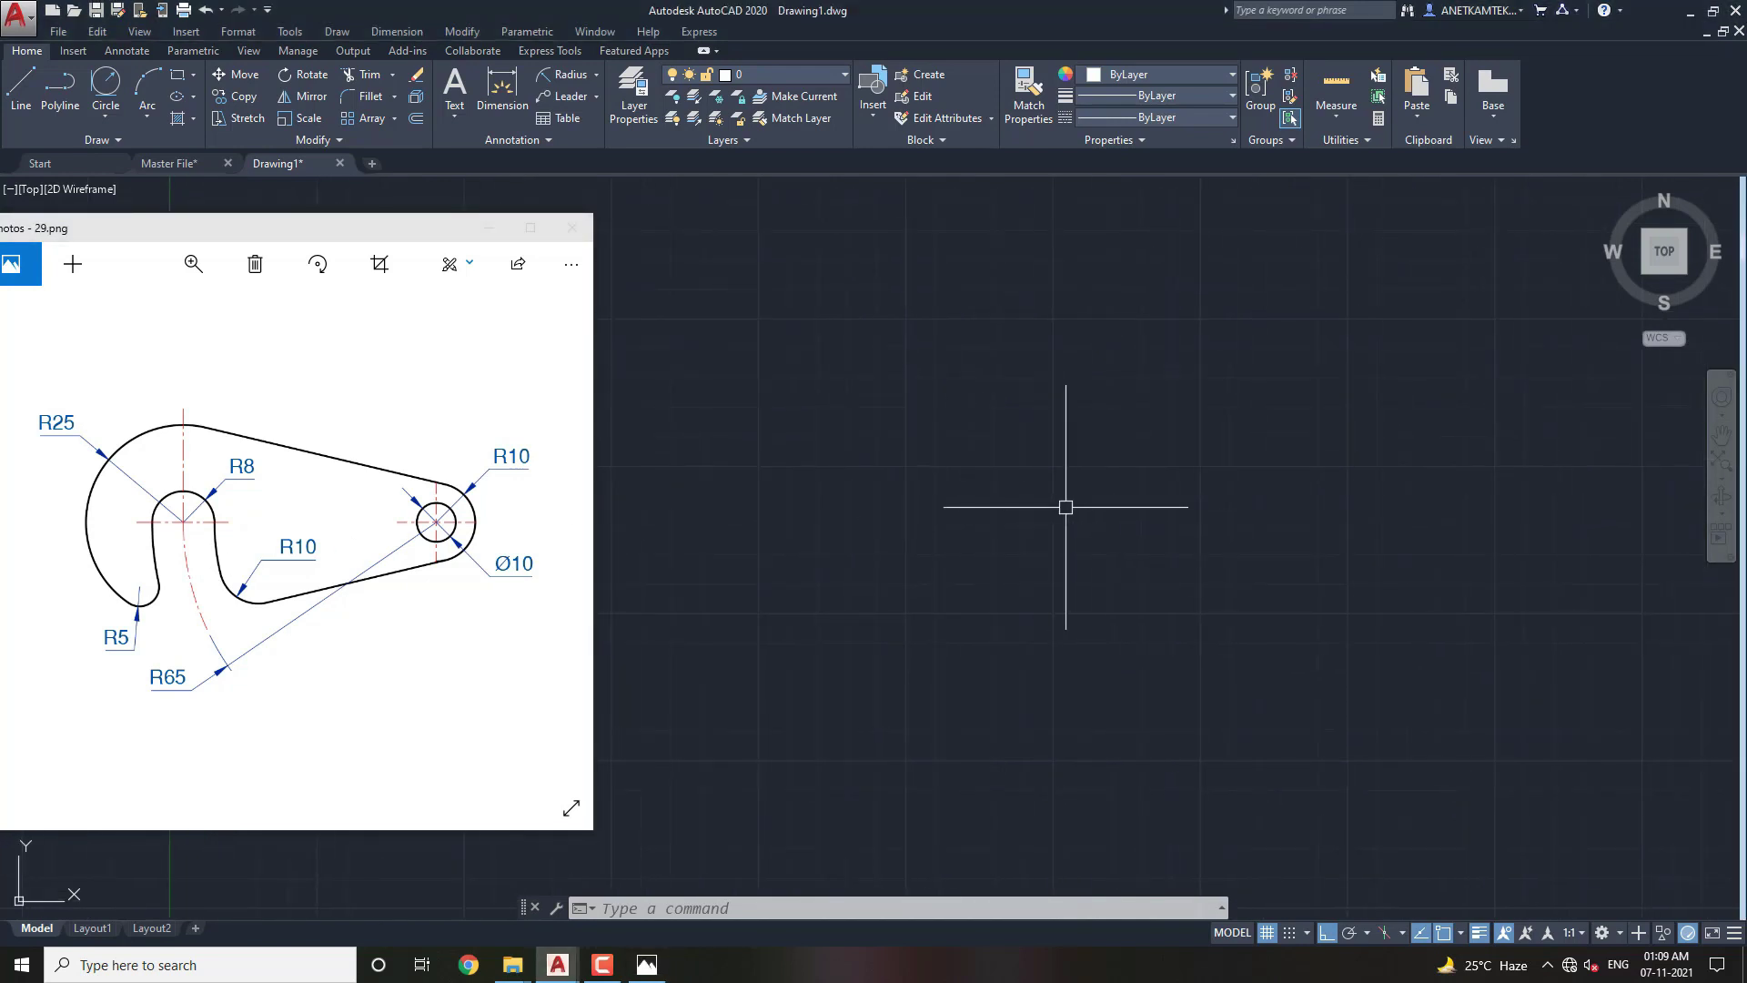
{"action": "type", "text": "c"}
{"action": "key", "text": "Return"}
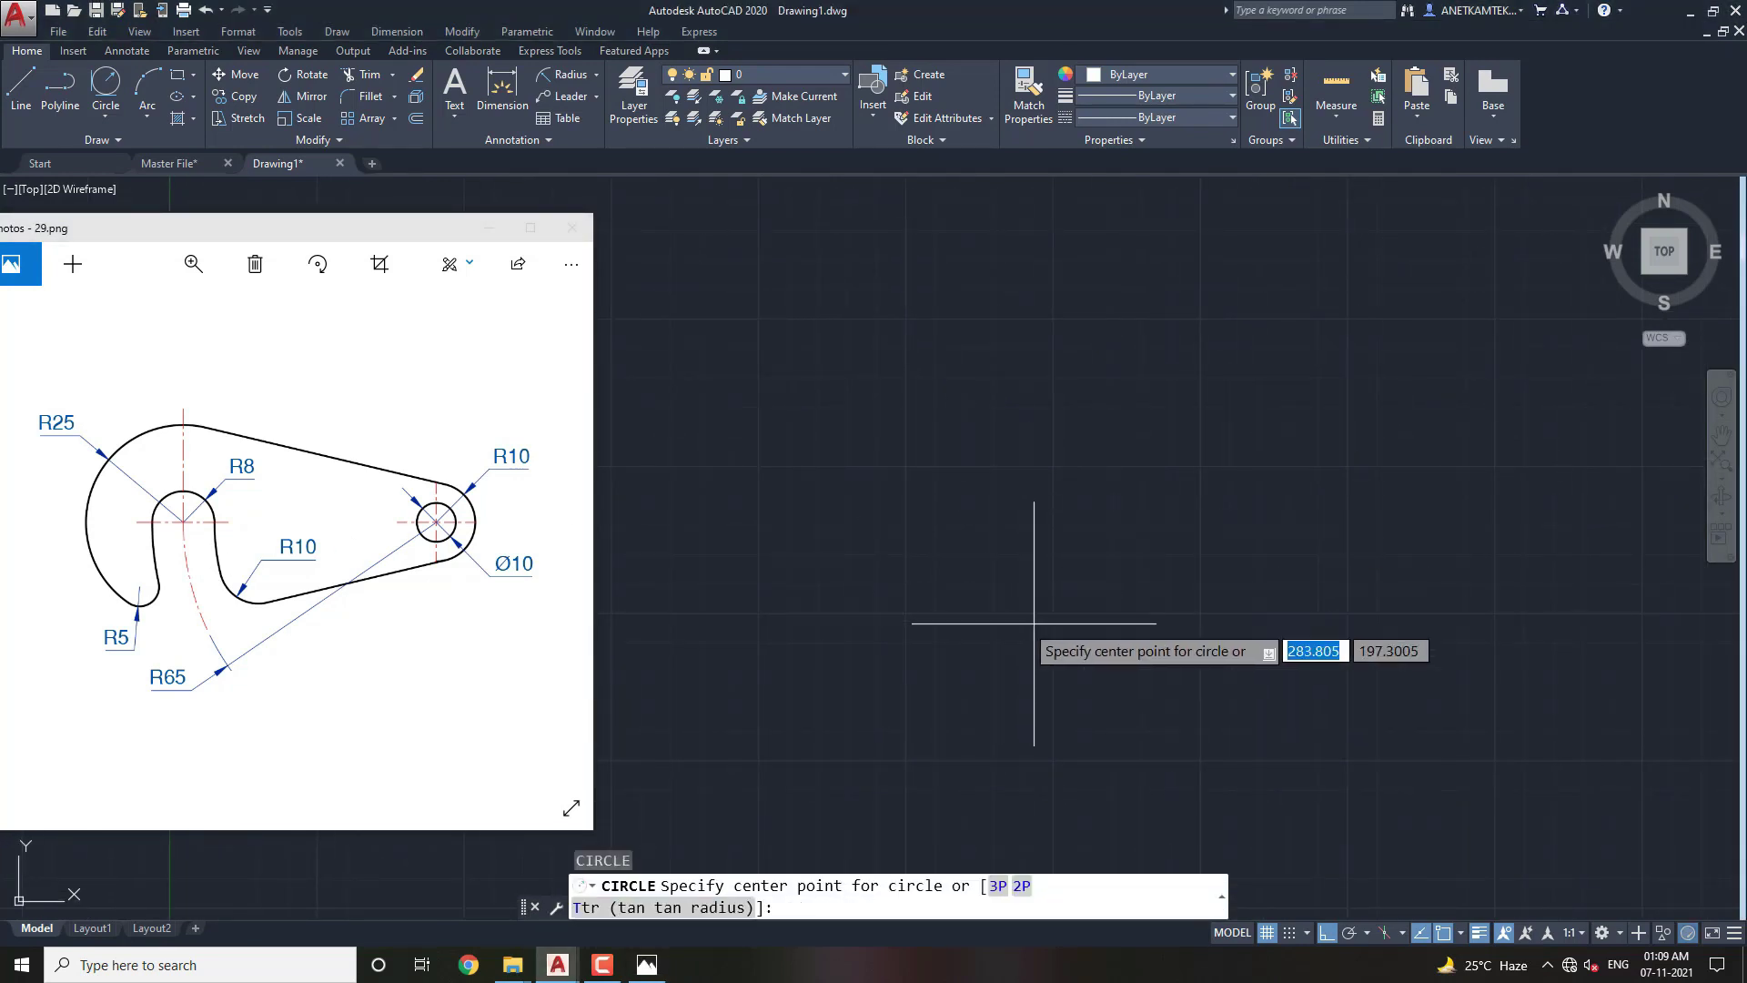
{"action": "left_click", "coordinate": [1178, 489]}
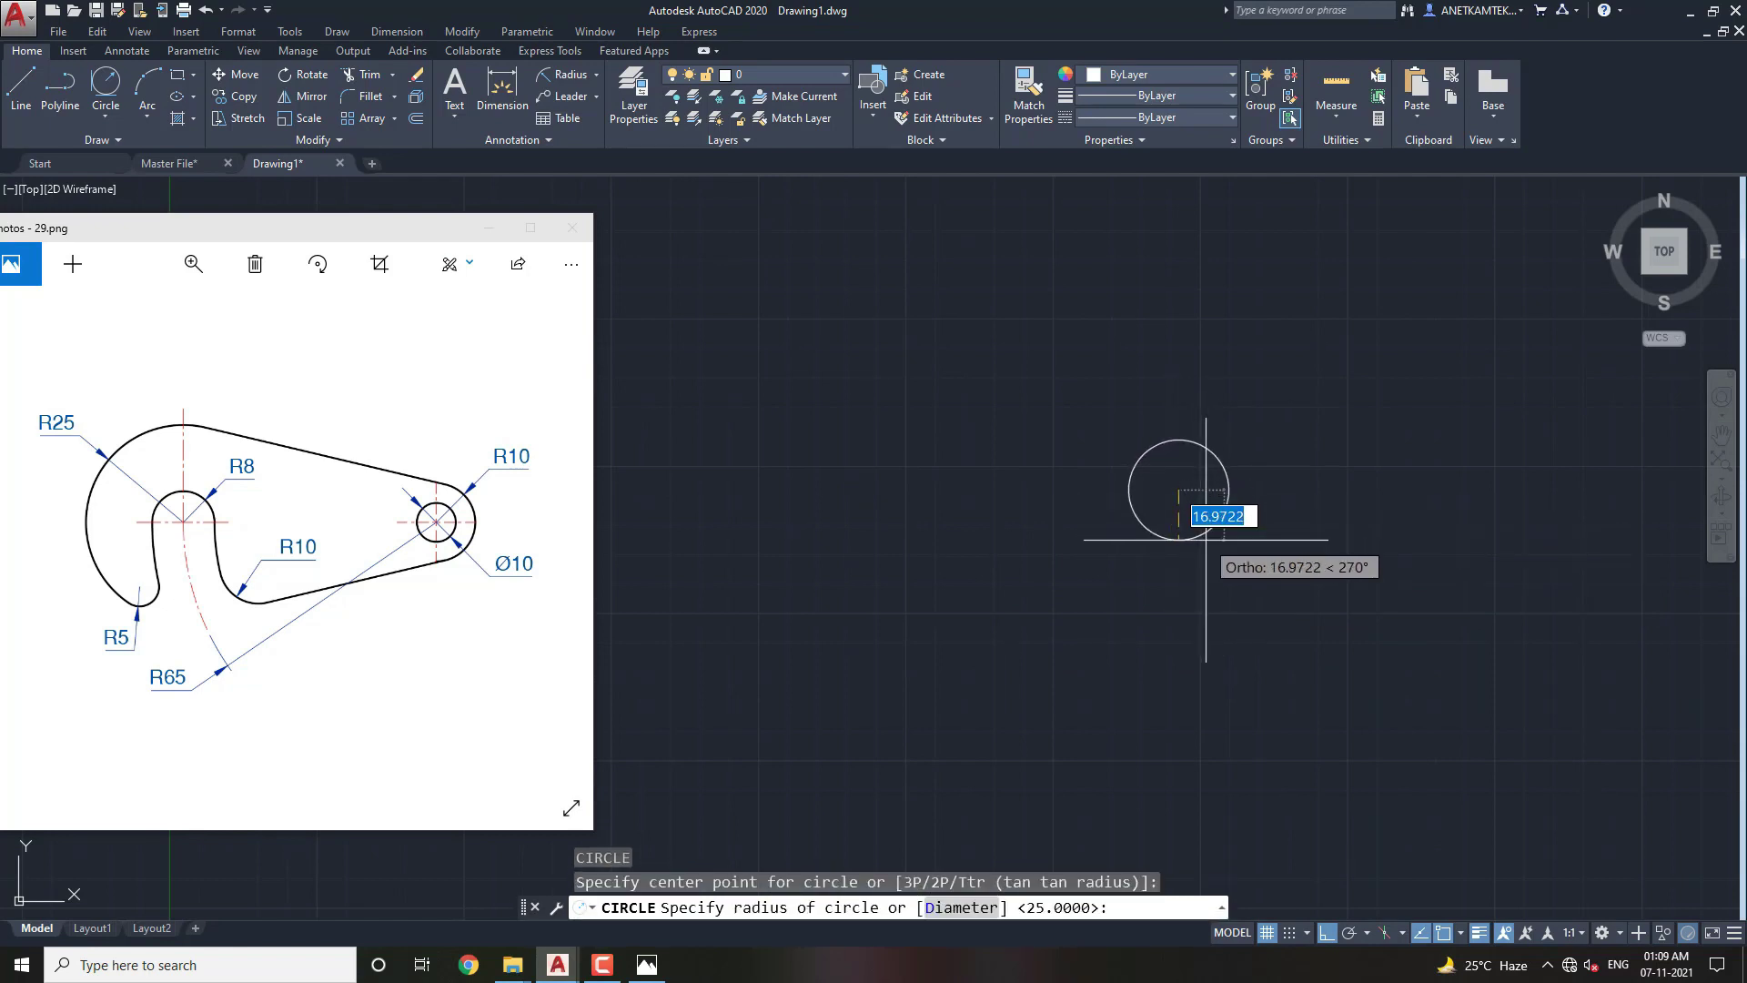
{"action": "type", "text": "D"}
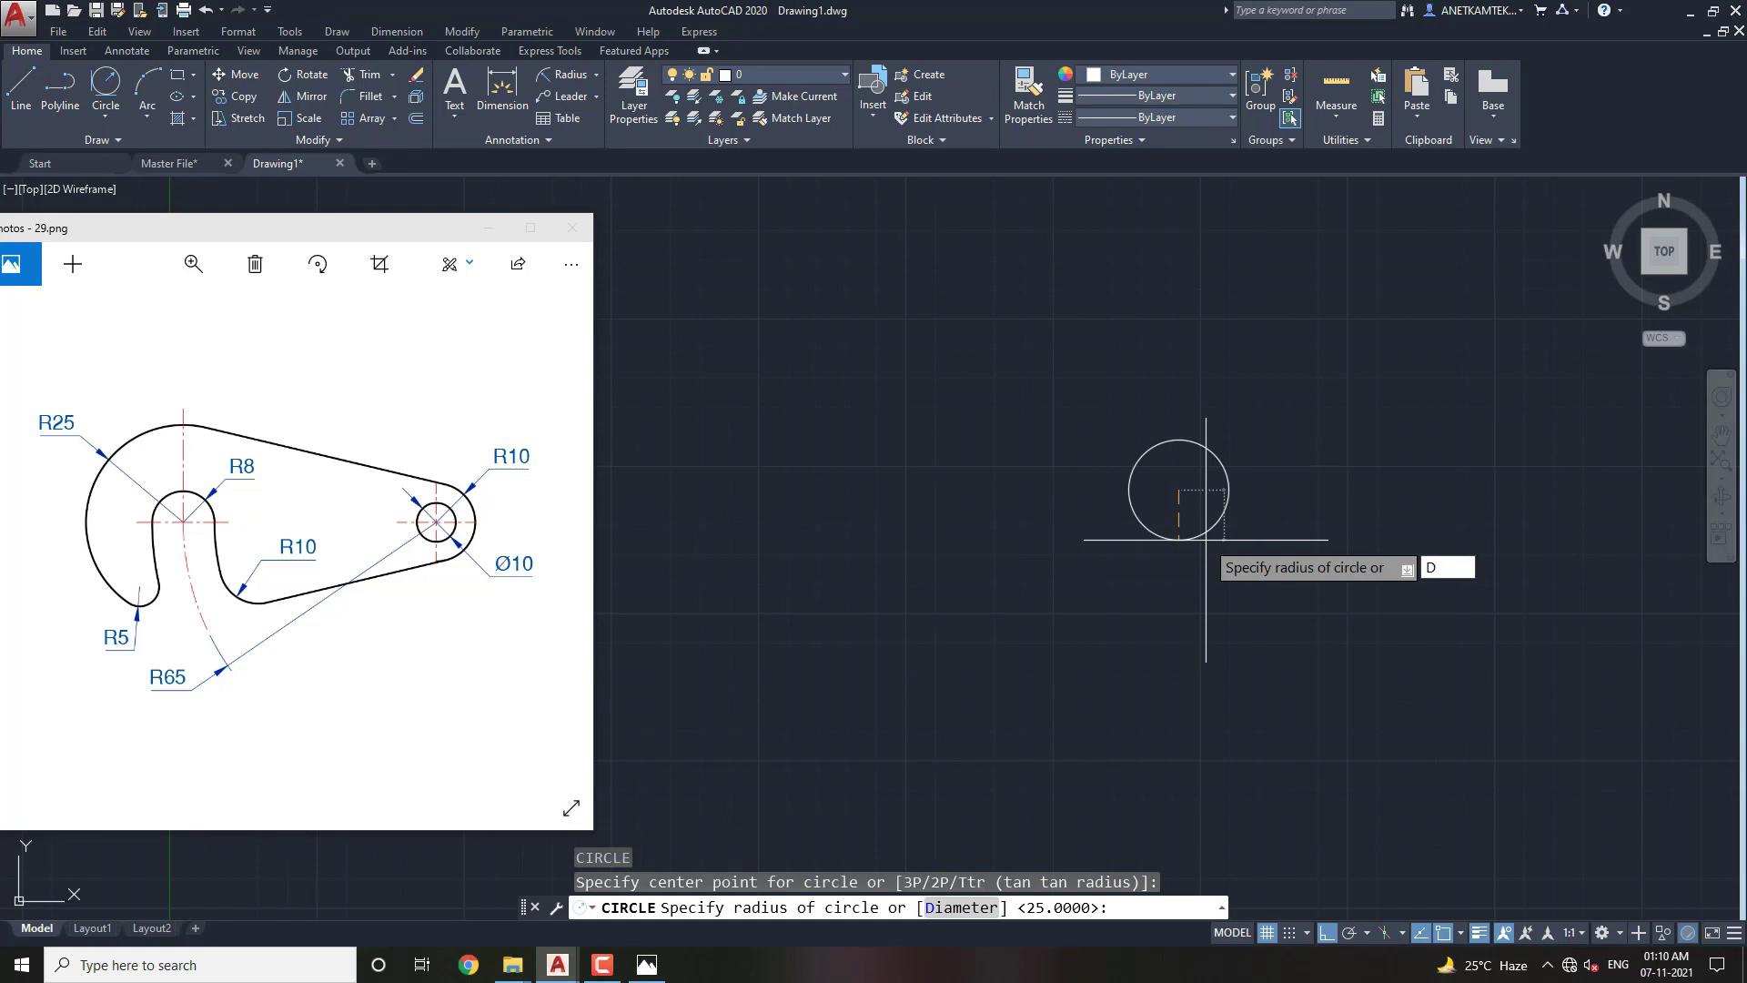
{"action": "key", "text": "Return"}
{"action": "type", "text": "10"}
{"action": "key", "text": "Return"}
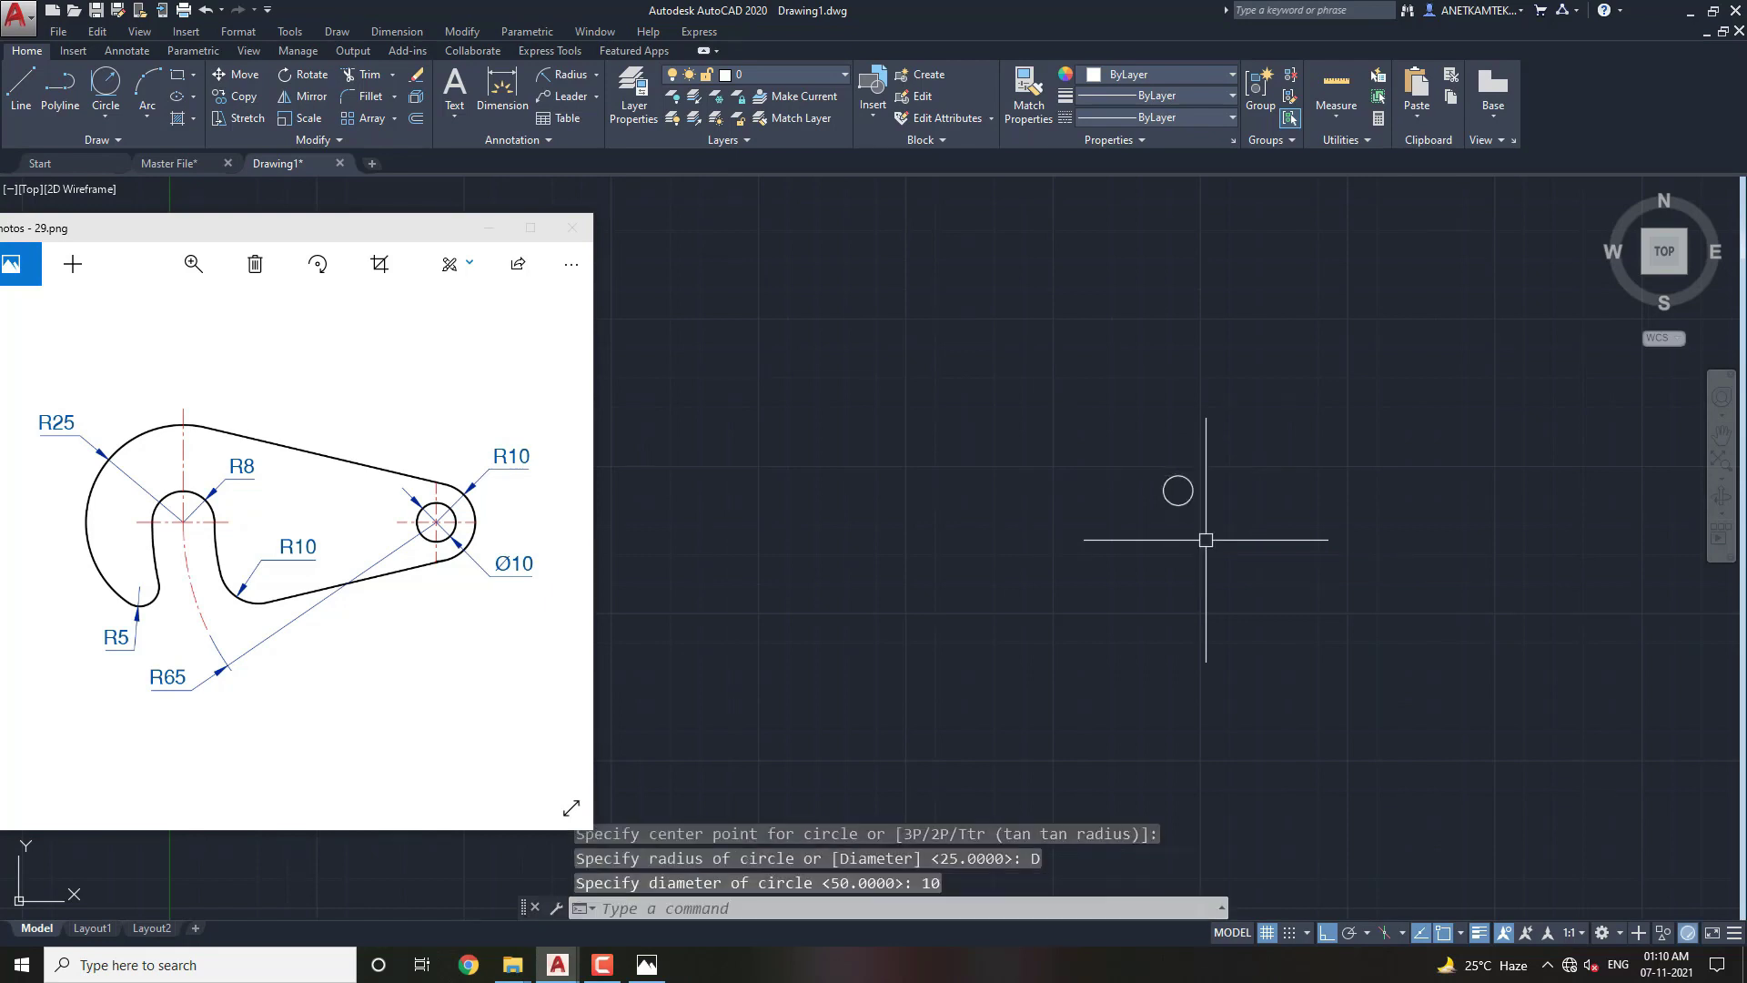
Add a radius-10 circle concentric with the Ø10 hole.
{"action": "scroll", "coordinate": [1186, 509], "scroll_direction": "up", "scroll_amount": 5}
{"action": "key", "text": "Return"}
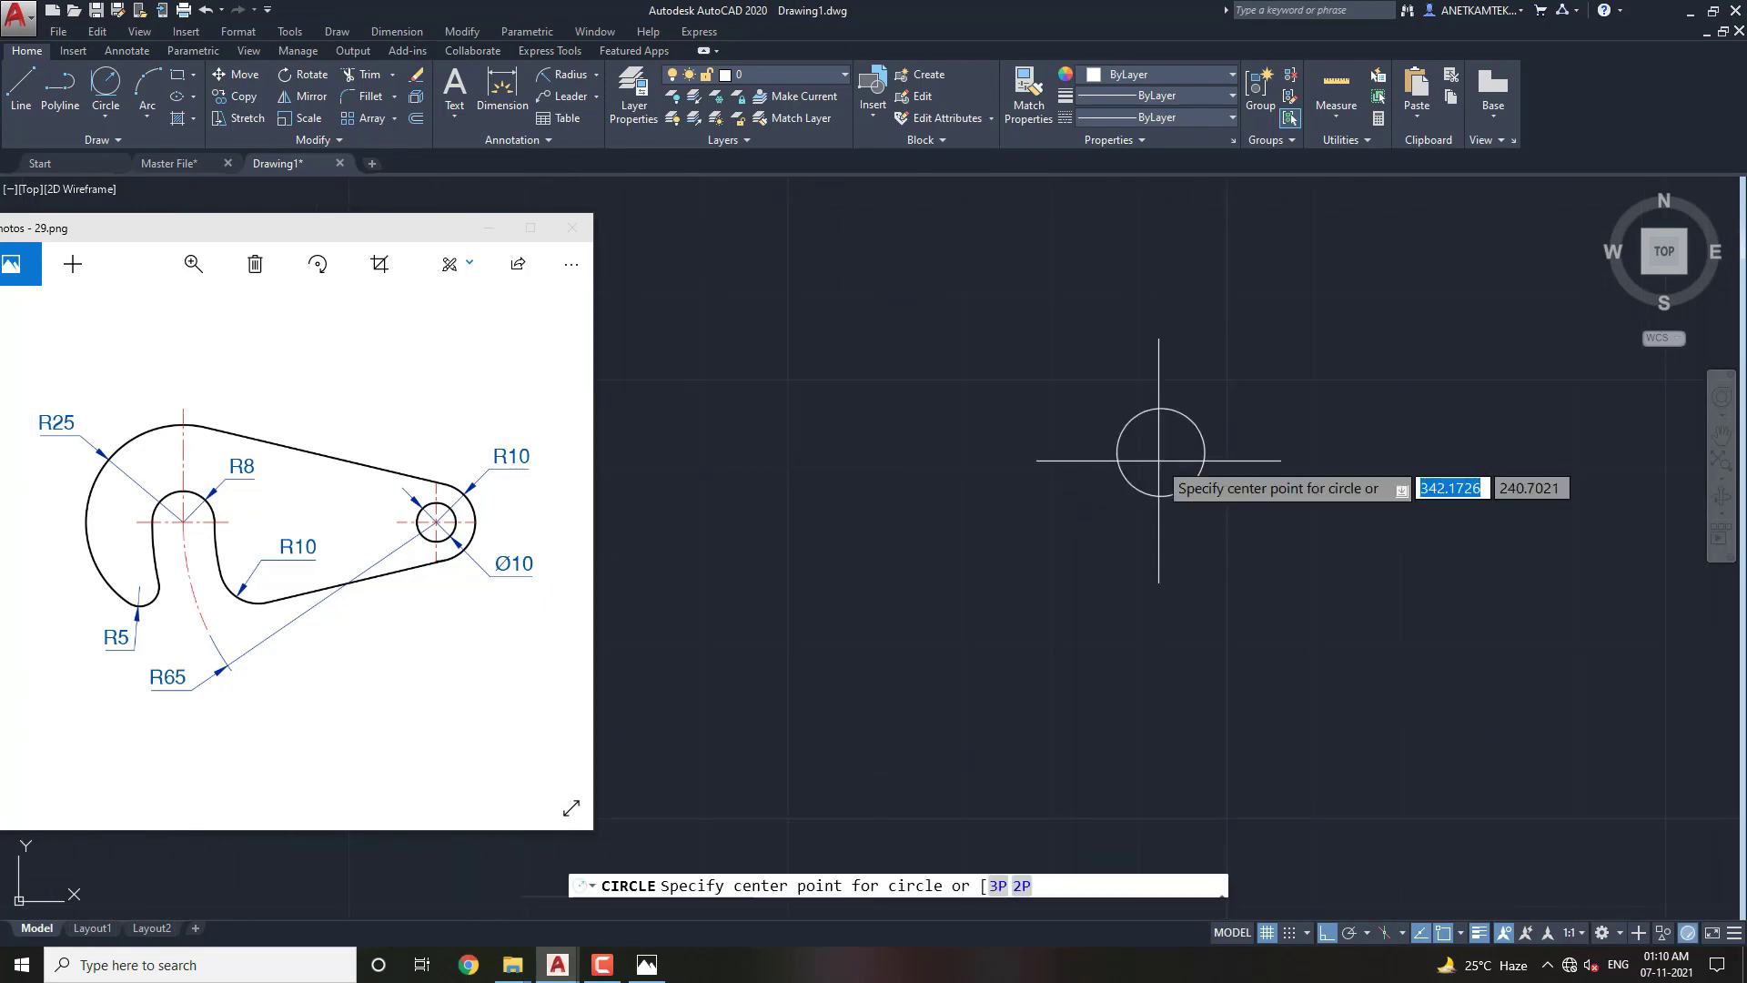
{"action": "left_click", "coordinate": [1161, 451]}
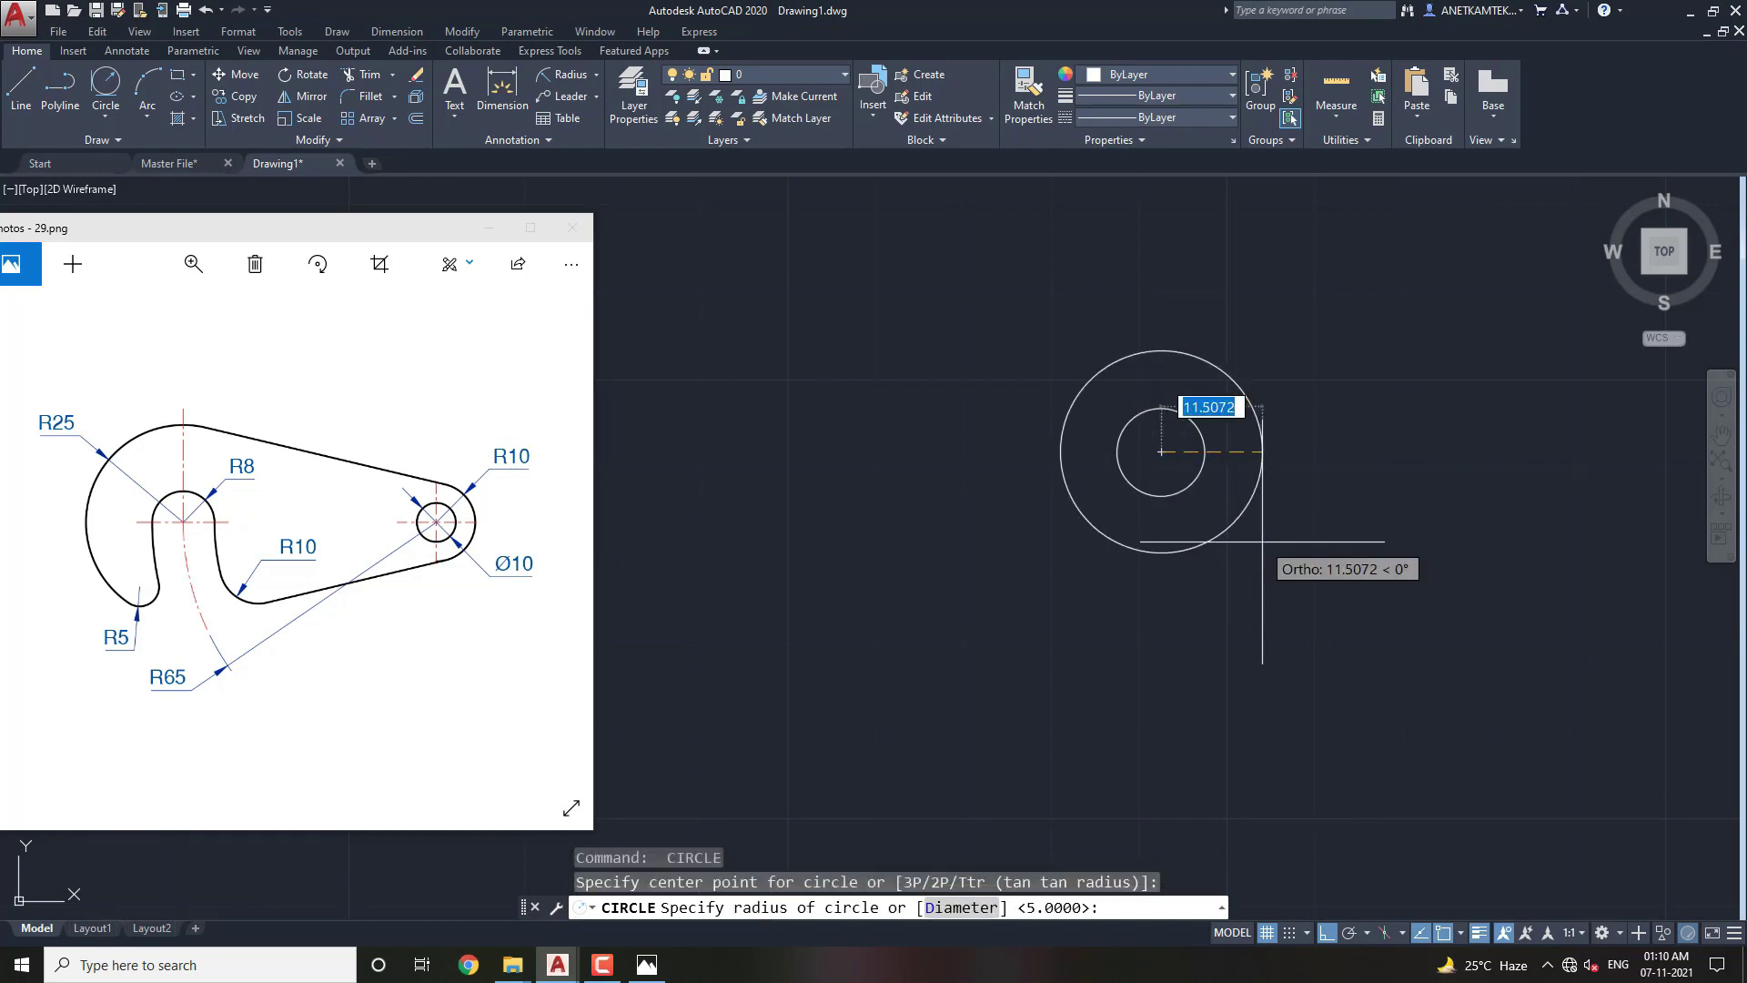
{"action": "type", "text": "10"}
{"action": "key", "text": "Return"}
{"action": "scroll", "coordinate": [1256, 514], "scroll_direction": "down", "scroll_amount": 2}
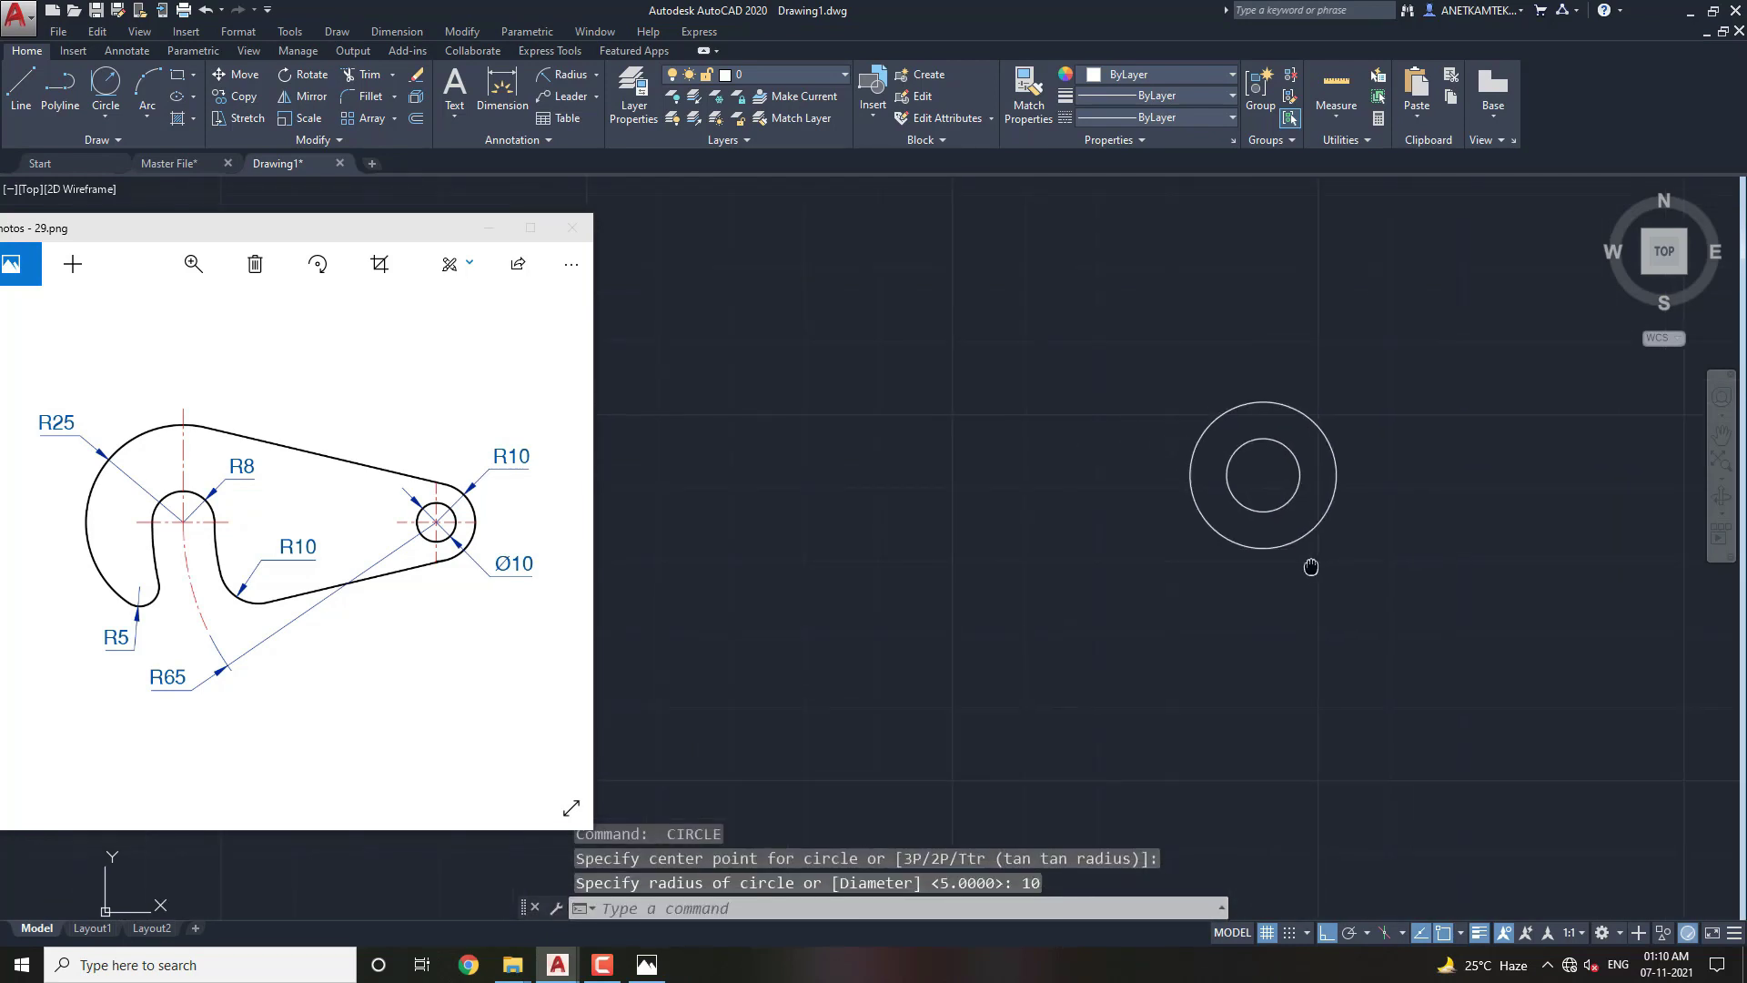
Draw a radius-65 circle centred on the right boss circles.
{"action": "type", "text": "c"}
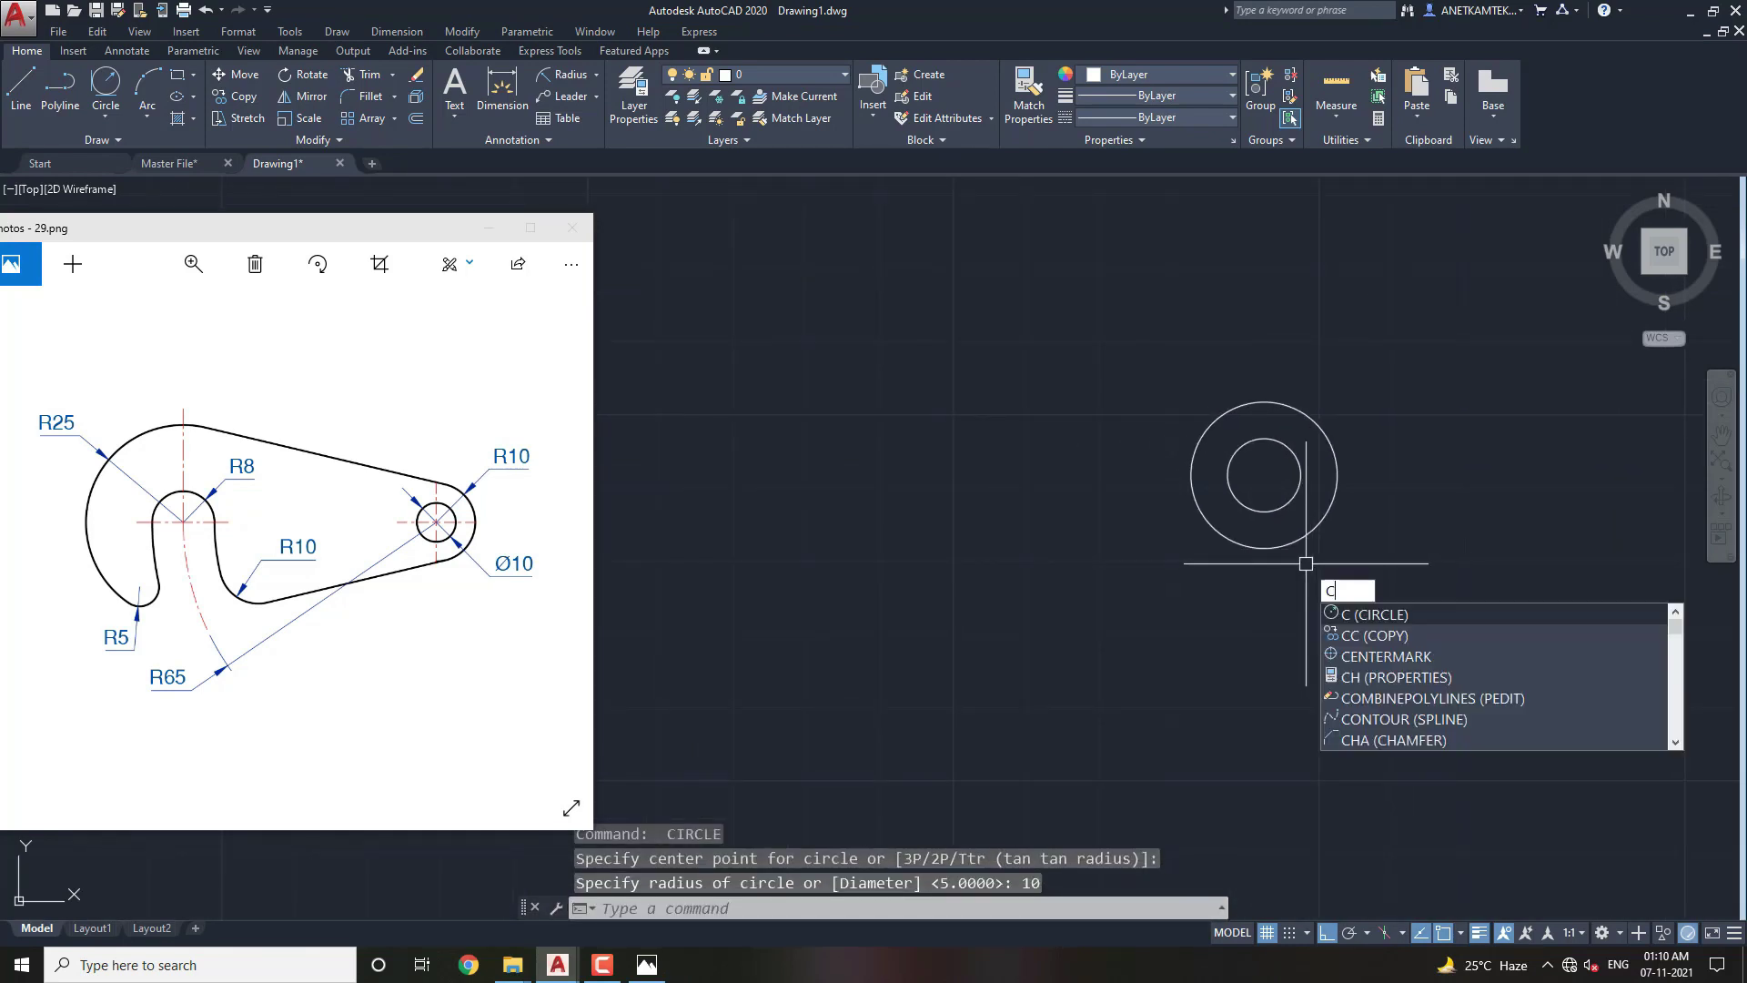
{"action": "key", "text": "Return"}
{"action": "left_click", "coordinate": [1263, 474]}
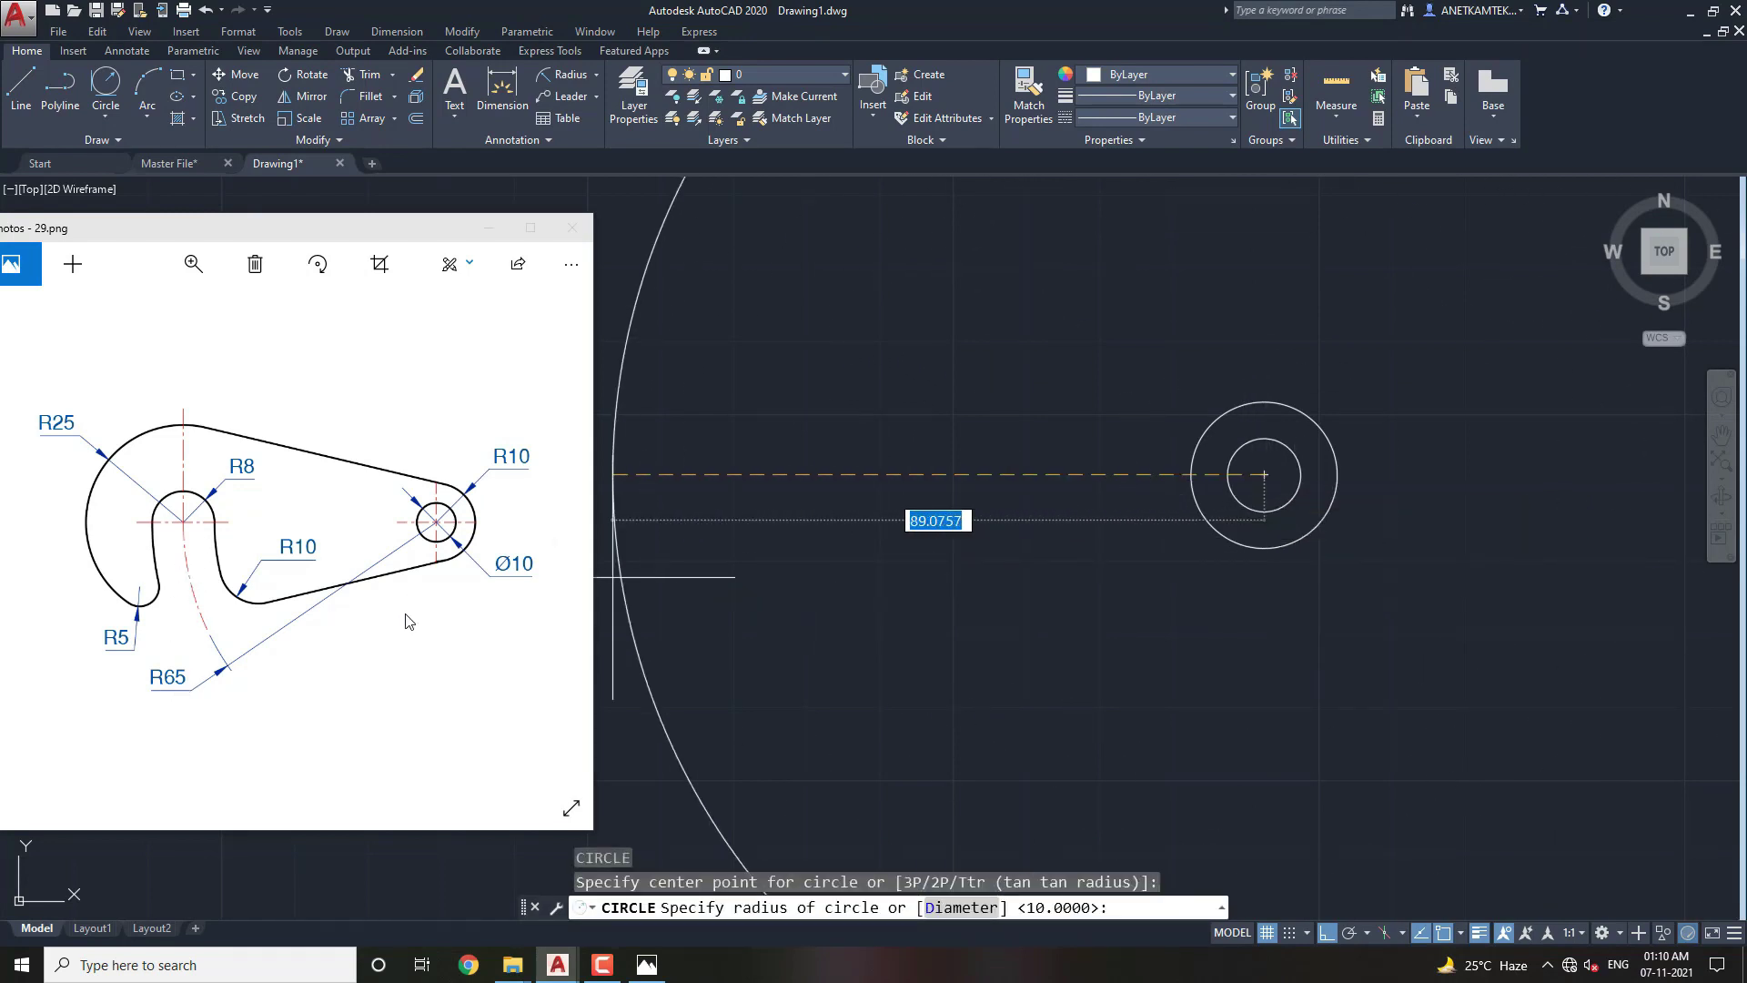
{"action": "type", "text": "65"}
{"action": "key", "text": "Return"}
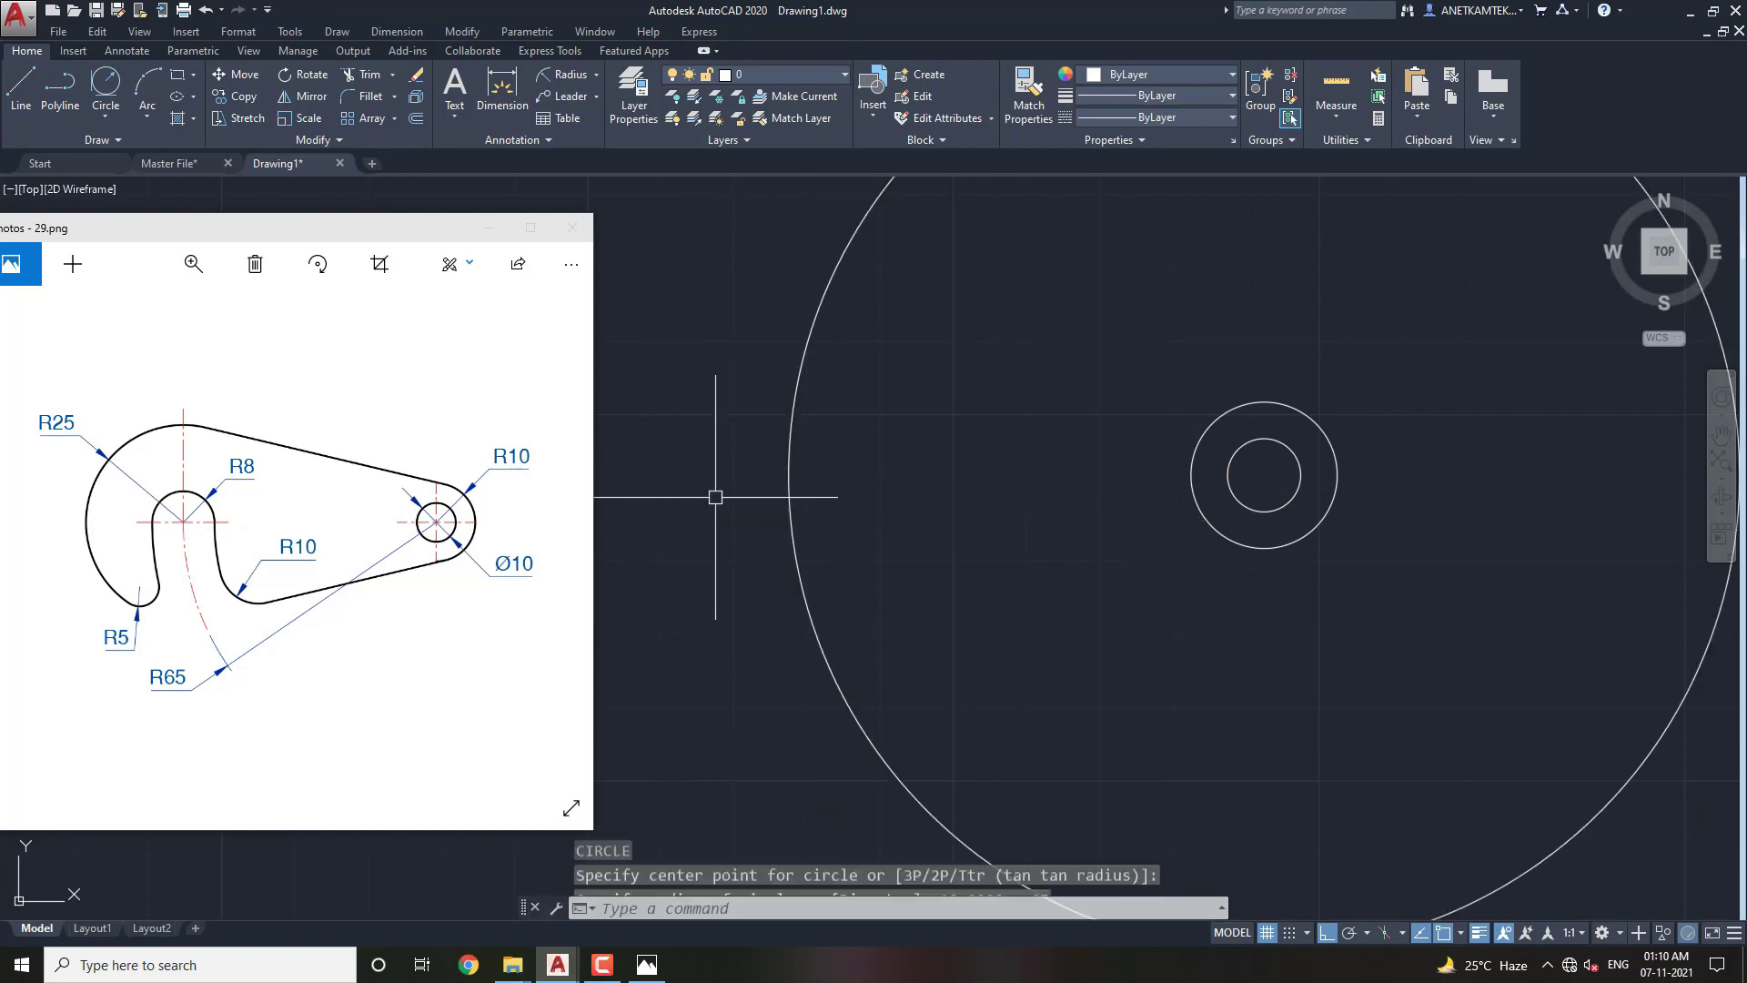
Draw a radius-25 hook circle centred on the R65 circle's left quadrant.
{"action": "middle_click_drag", "start_coordinate": [898, 548], "coordinate": [991, 598]}
{"action": "type", "text": "c"}
{"action": "key", "text": "Return"}
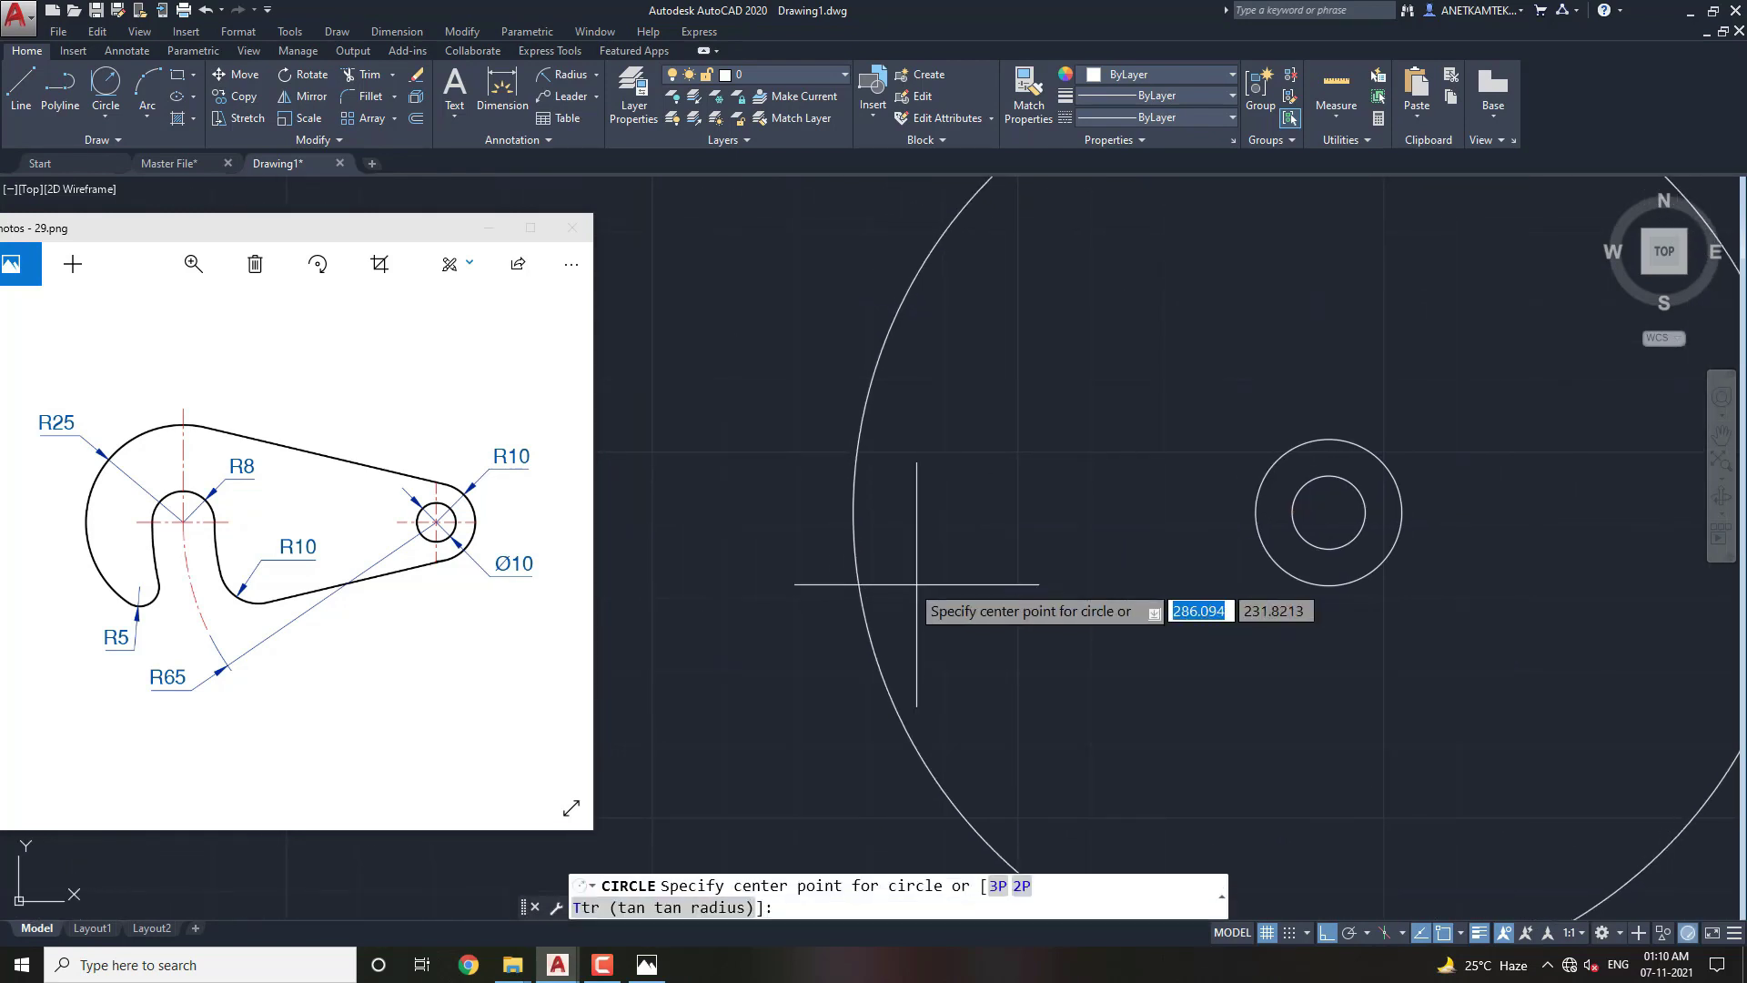
{"action": "left_click", "coordinate": [853, 511]}
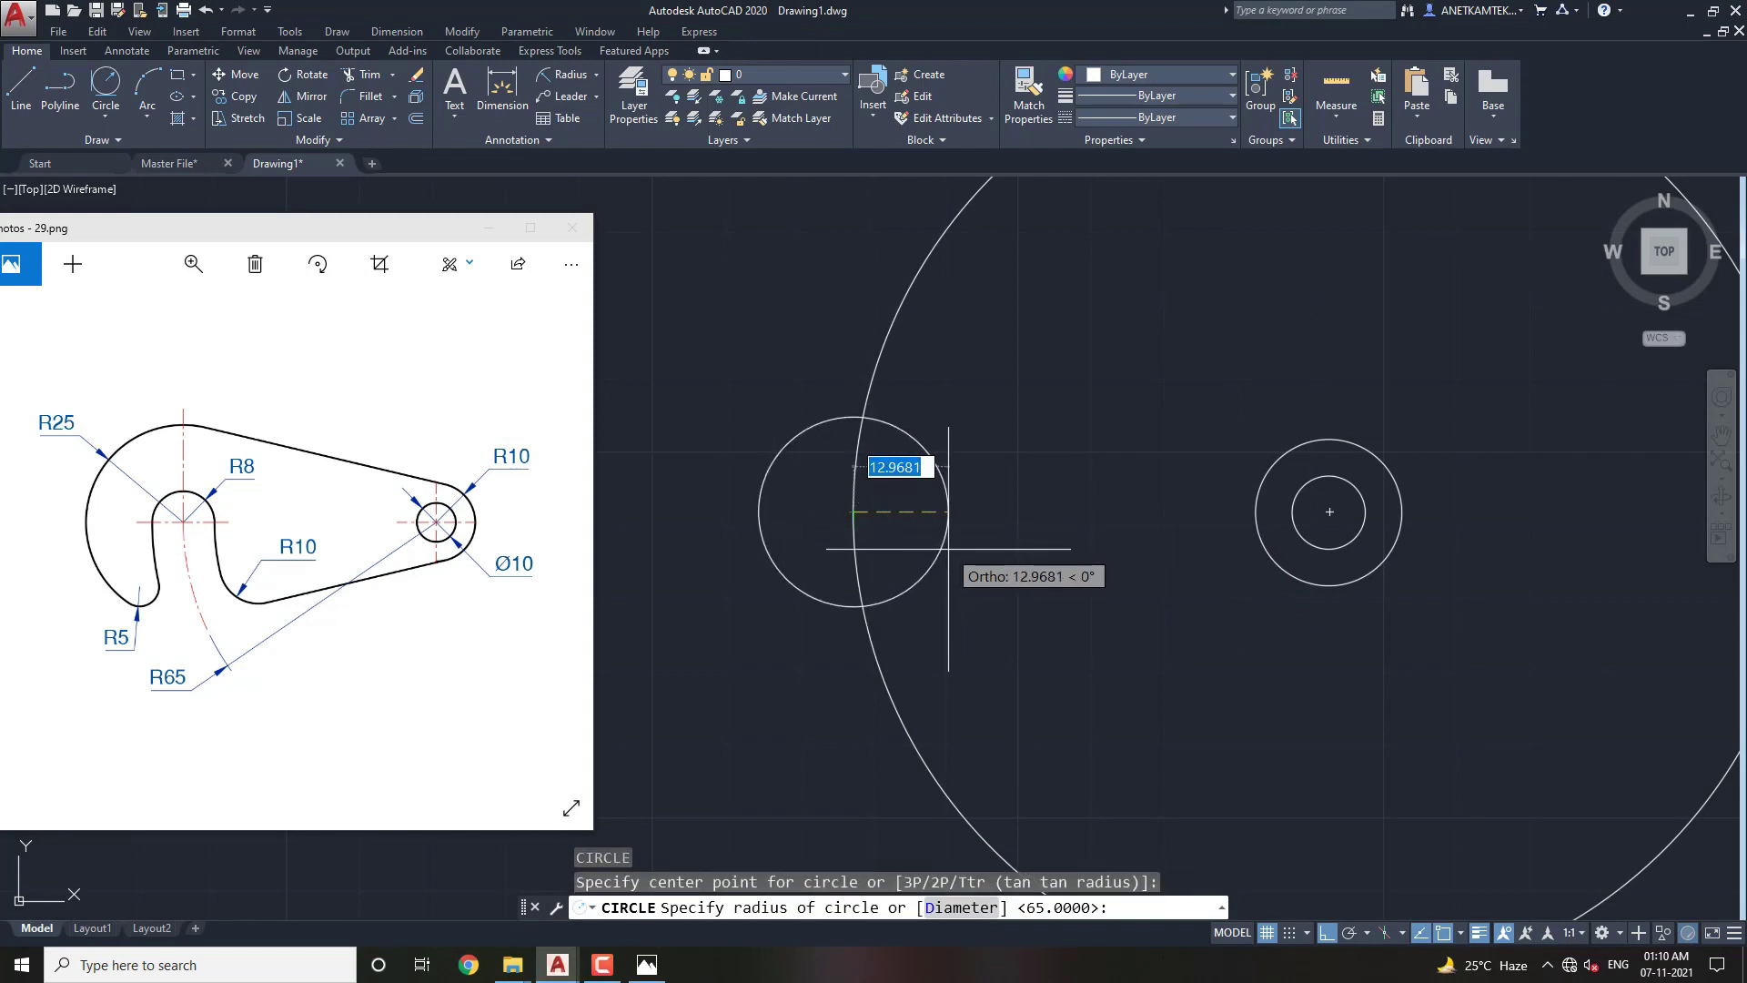
{"action": "type", "text": "25"}
{"action": "key", "text": "Return"}
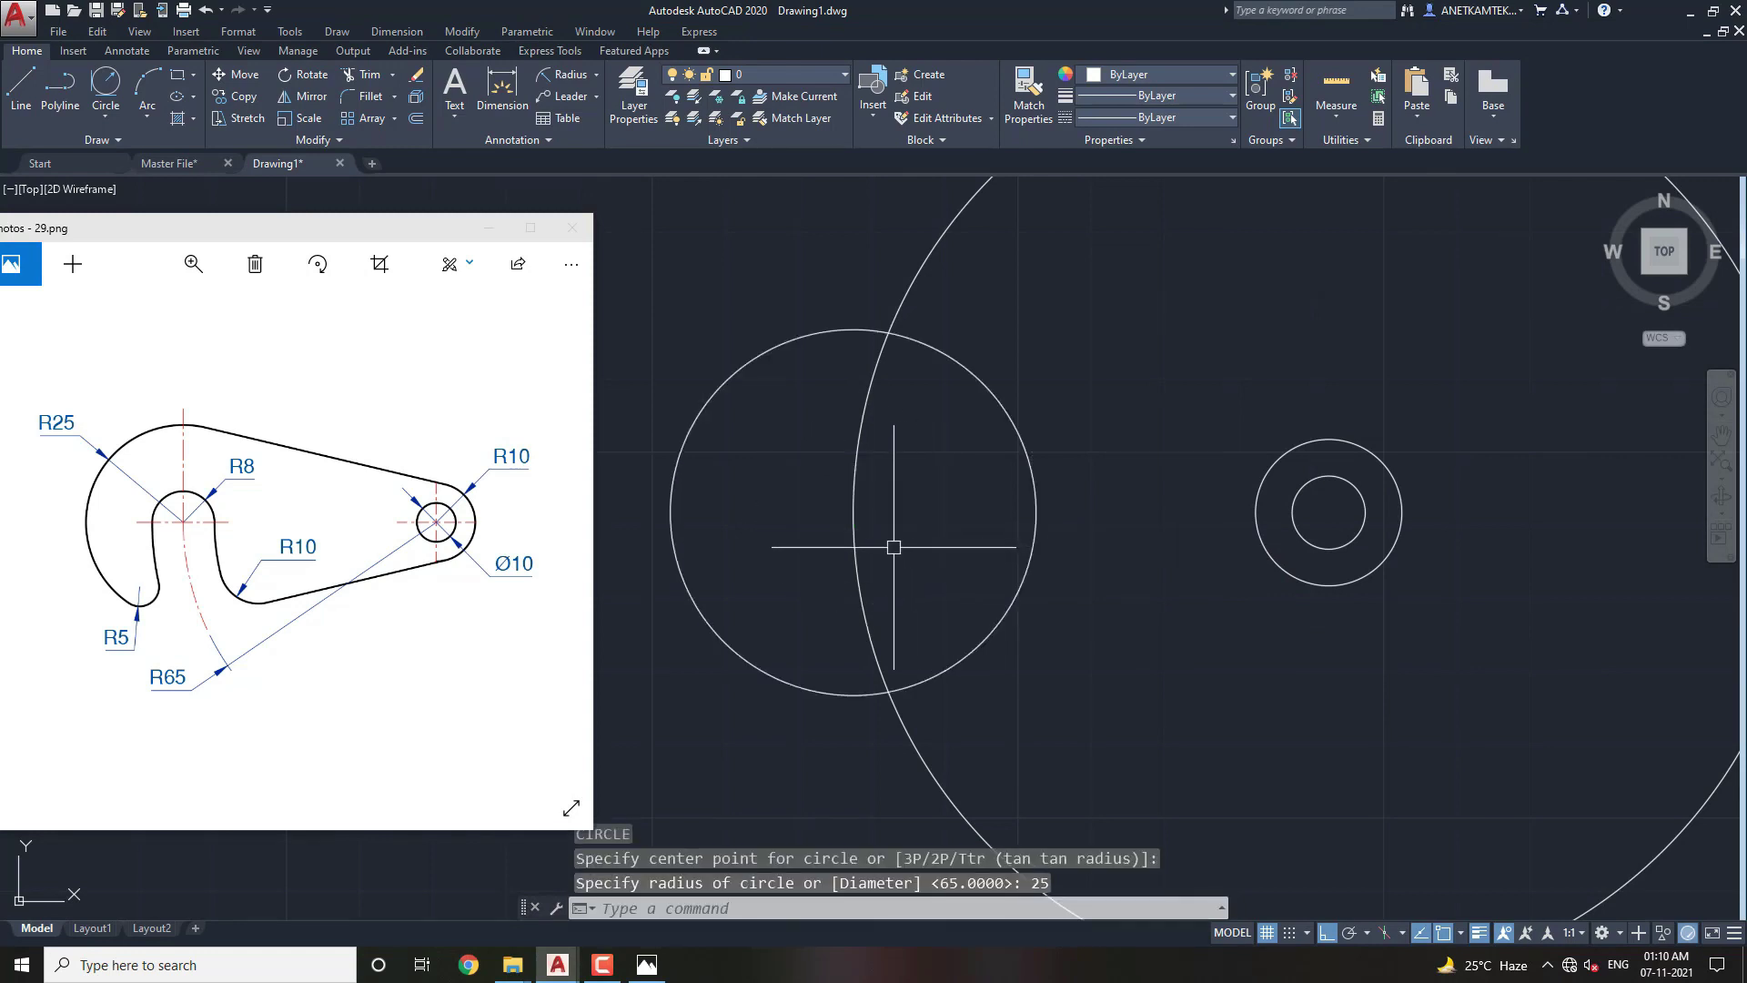
{"action": "scroll", "coordinate": [896, 555], "scroll_direction": "down", "scroll_amount": 1}
{"action": "scroll", "coordinate": [914, 569], "scroll_direction": "down", "scroll_amount": 1}
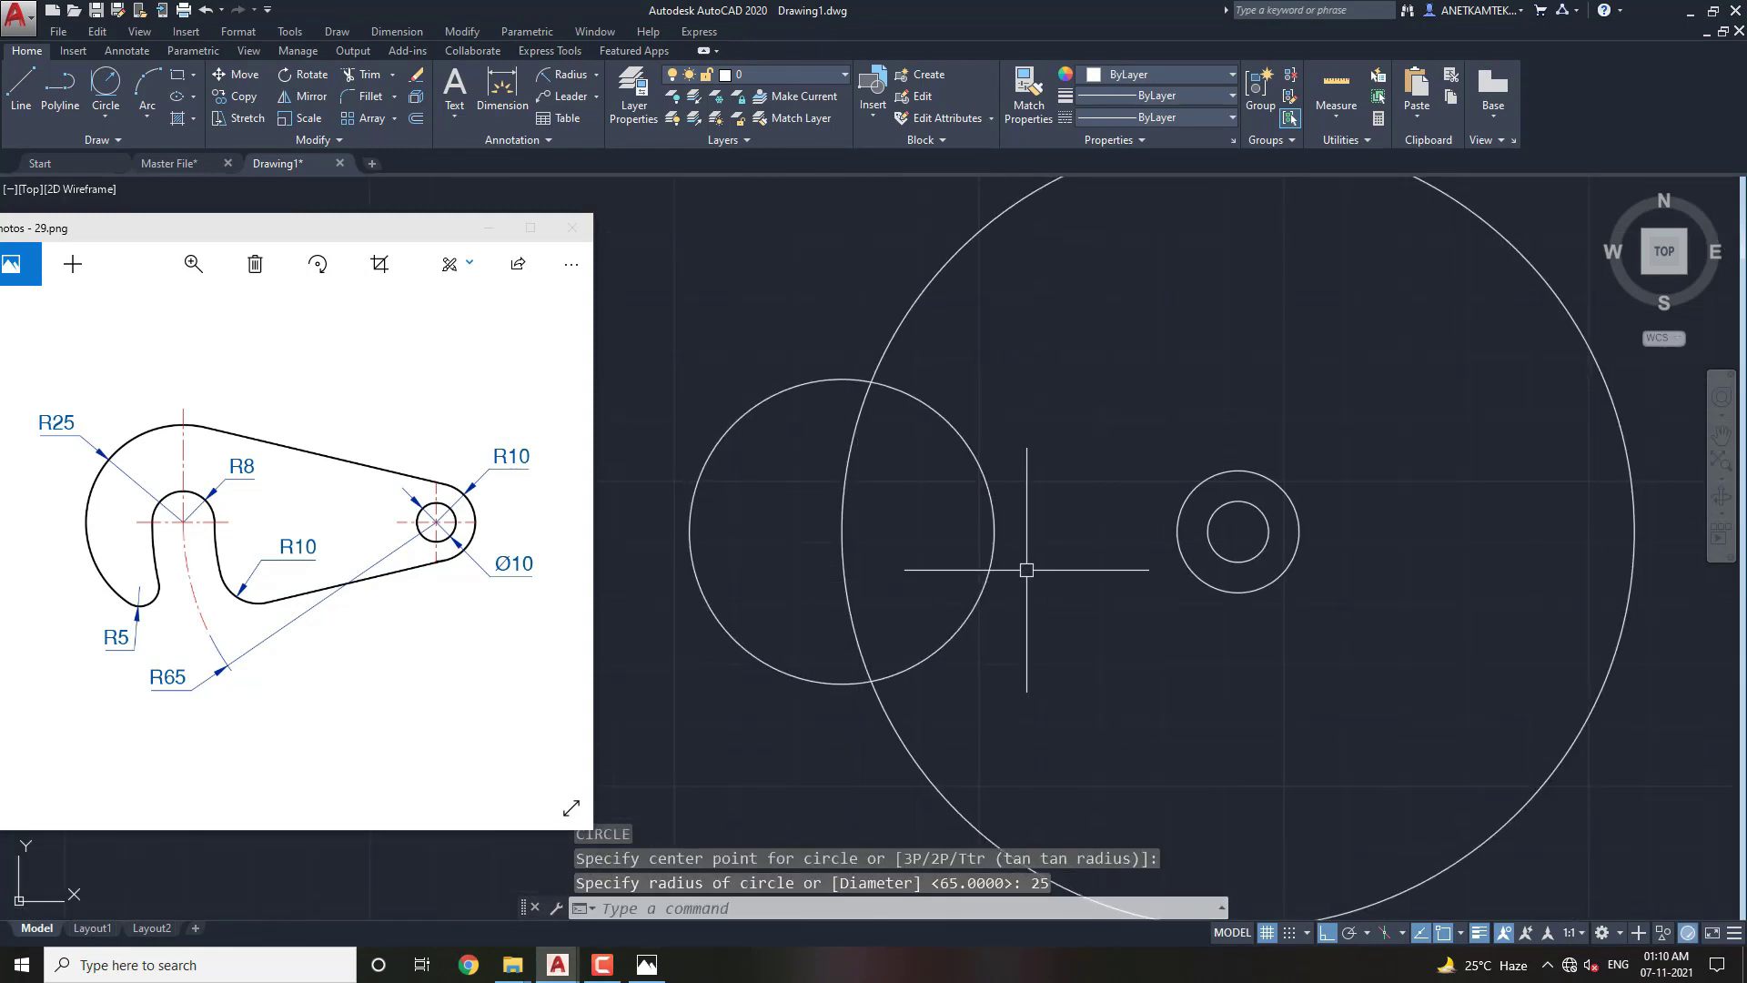
Trim the R65 circle away outside the R25 hook circle, leaving an arc.
{"action": "type", "text": "TR"}
{"action": "key", "text": "Return"}
{"action": "key", "text": "Return"}
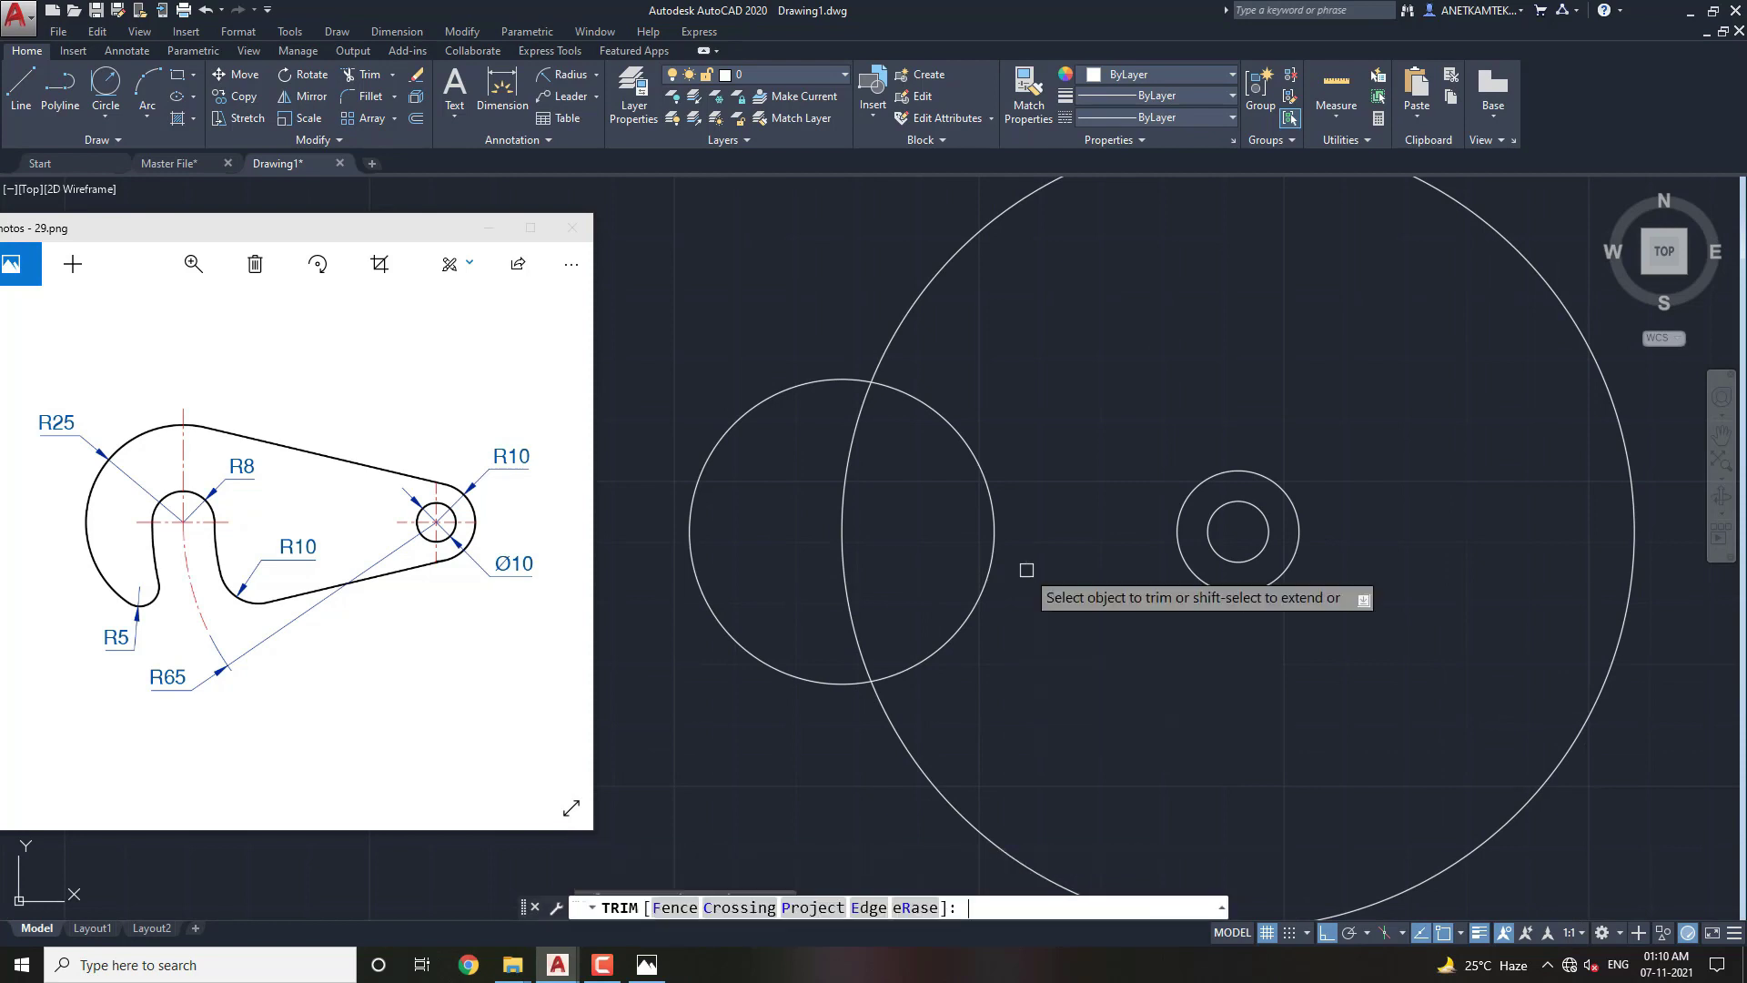
{"action": "left_click", "coordinate": [908, 755]}
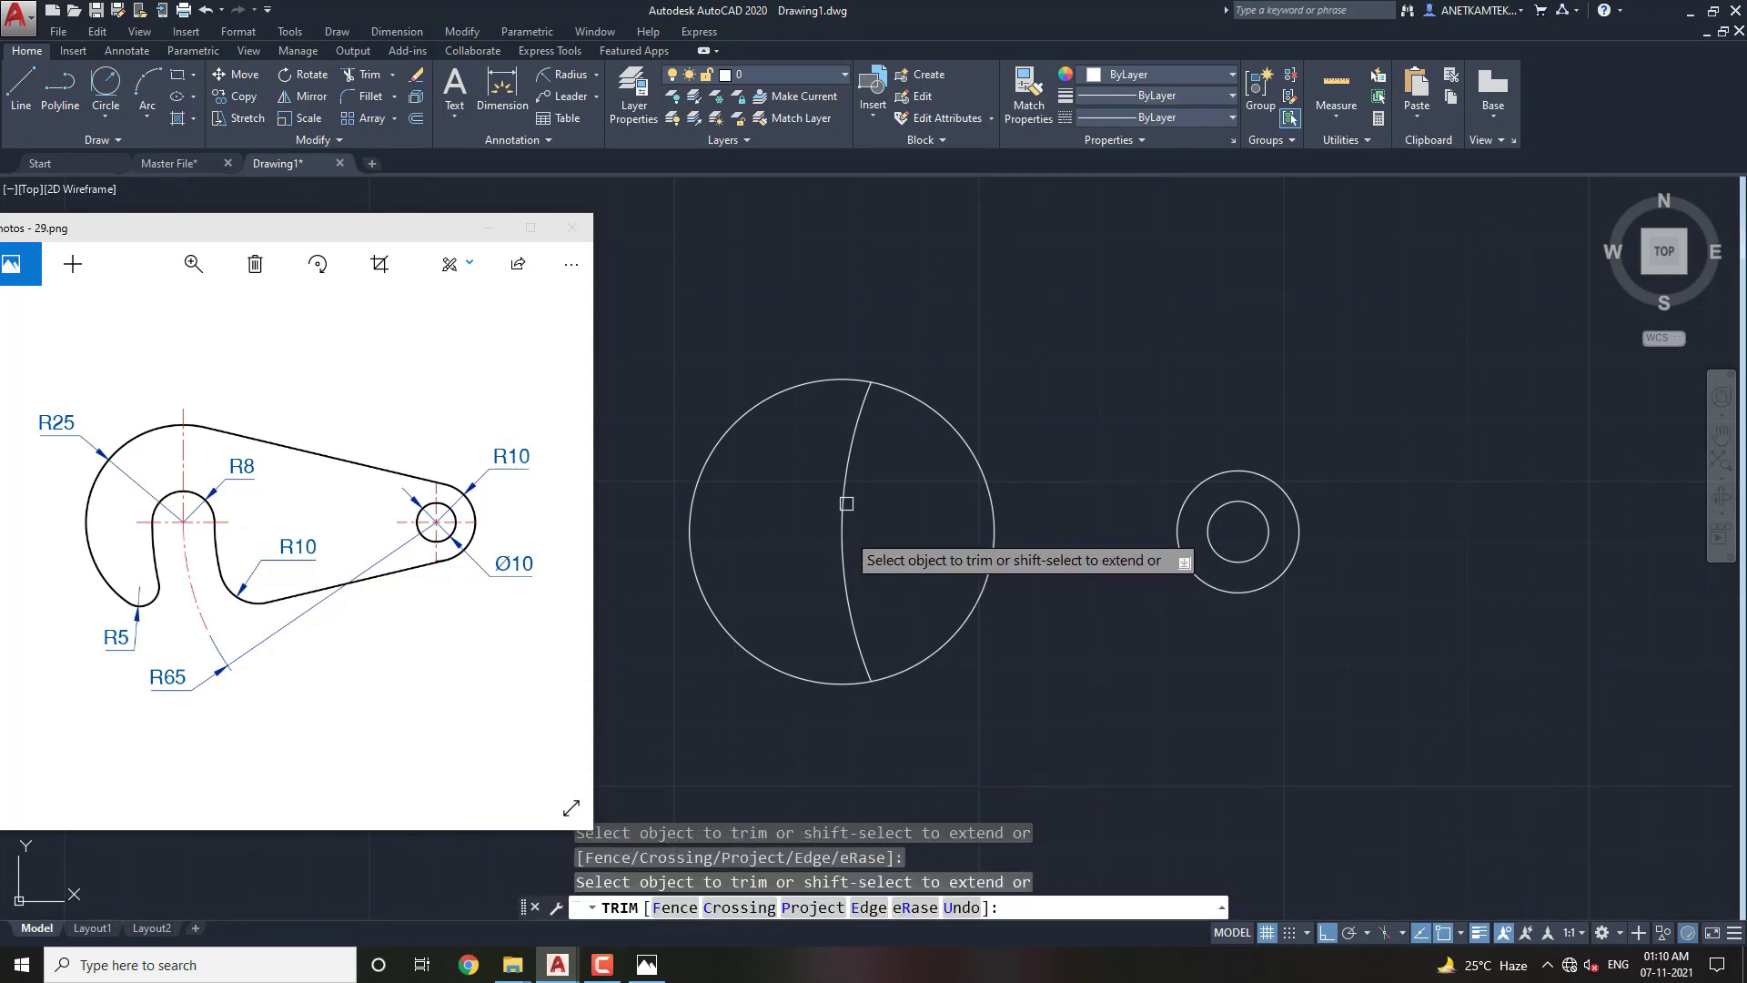
{"action": "key", "text": "Escape"}
{"action": "mouse_move", "coordinate": [903, 558]}
{"action": "middle_mouse_down"}
{"action": "mouse_move", "coordinate": [913, 571]}
{"action": "mouse_move", "coordinate": [991, 534]}
{"action": "middle_mouse_up"}
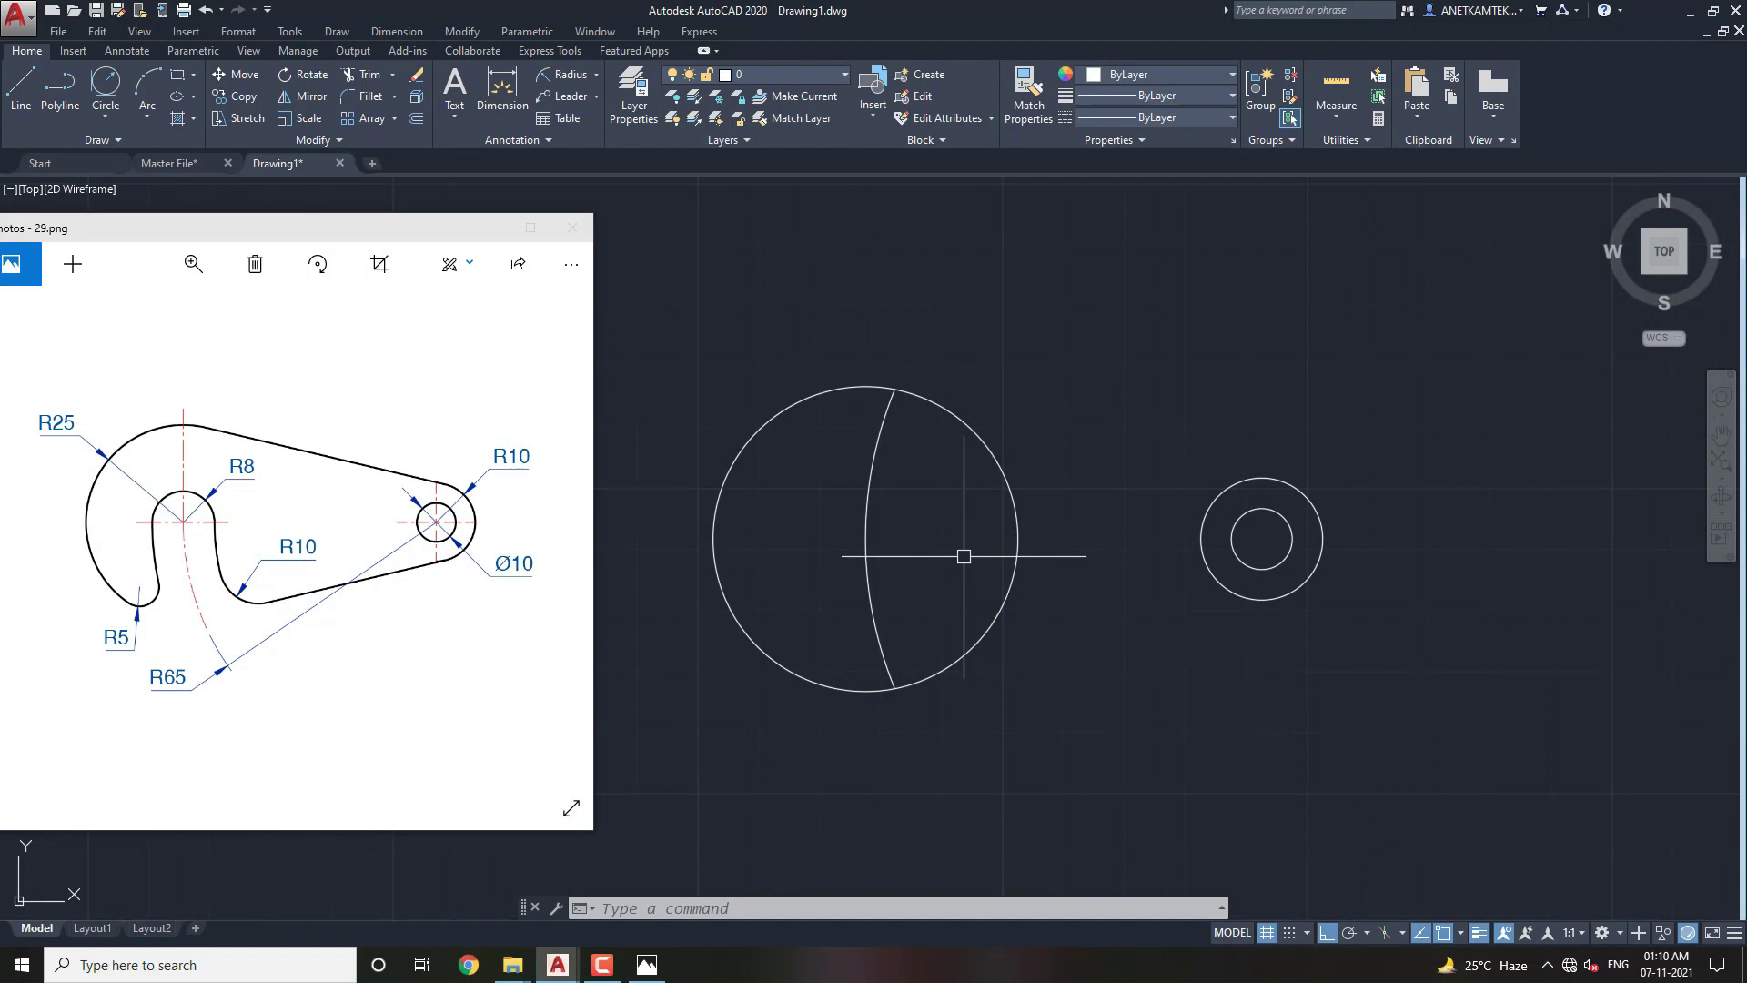
Draw a radius-8 circle concentric with the R25 hook circle.
{"action": "type", "text": "c"}
{"action": "key", "text": "Return"}
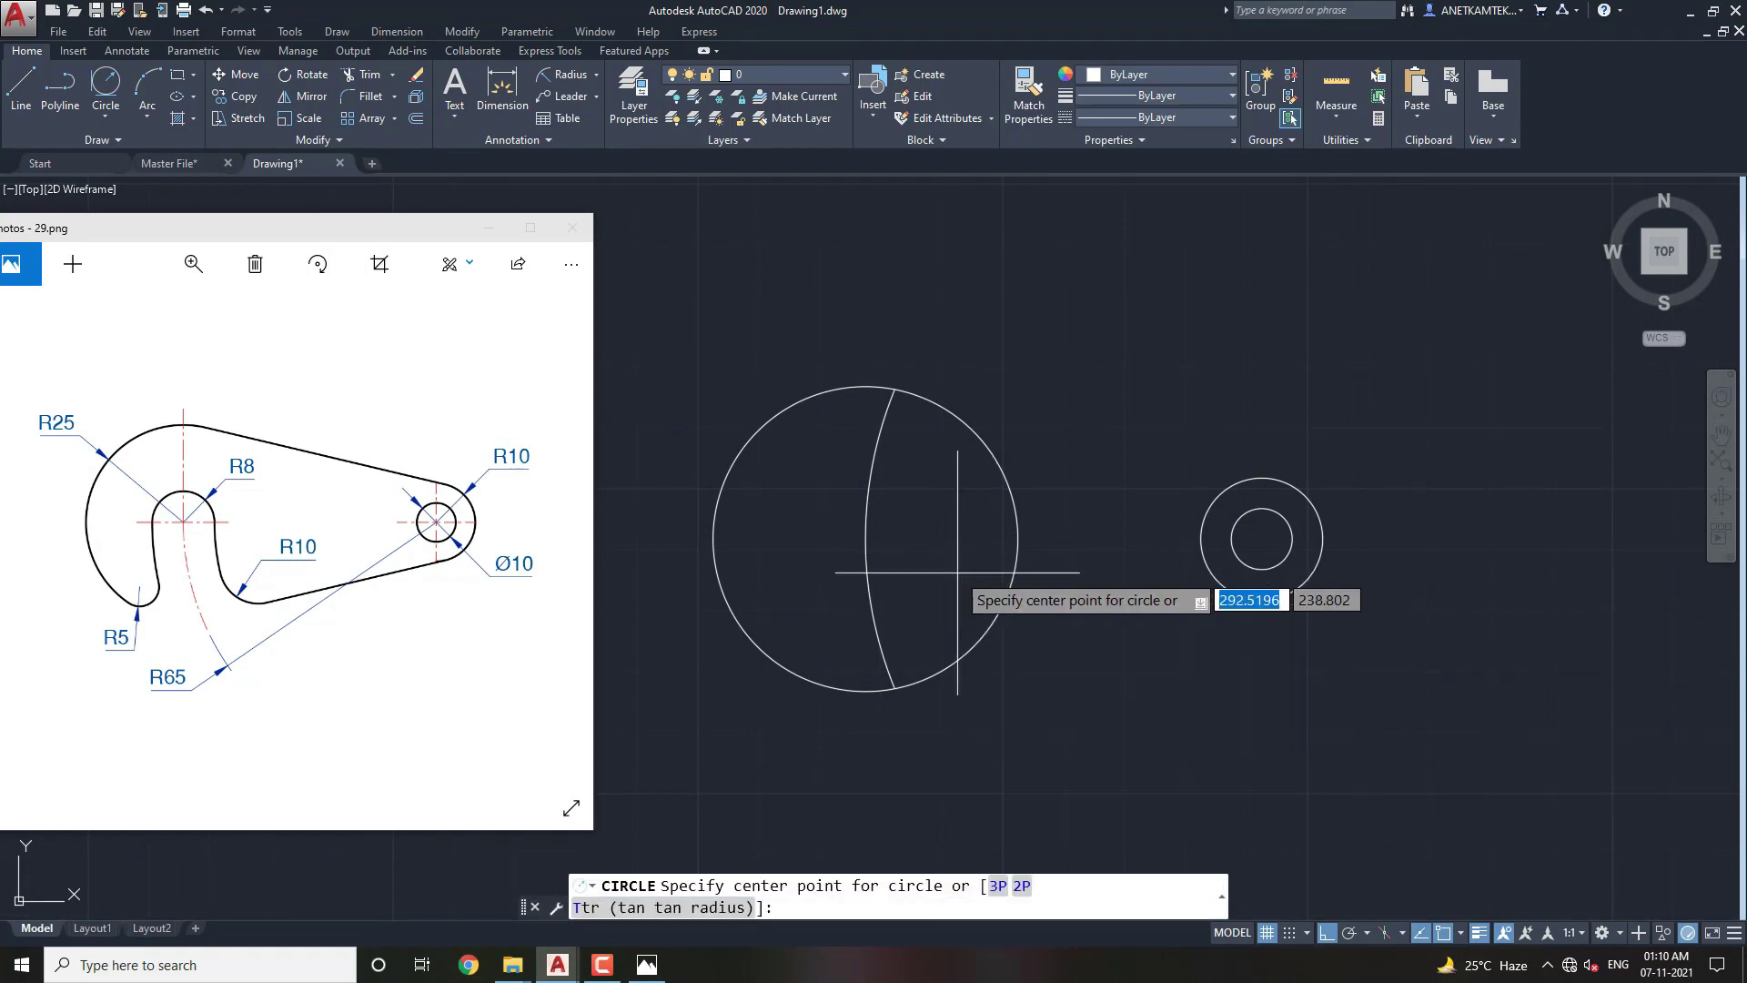
{"action": "left_click", "coordinate": [865, 538]}
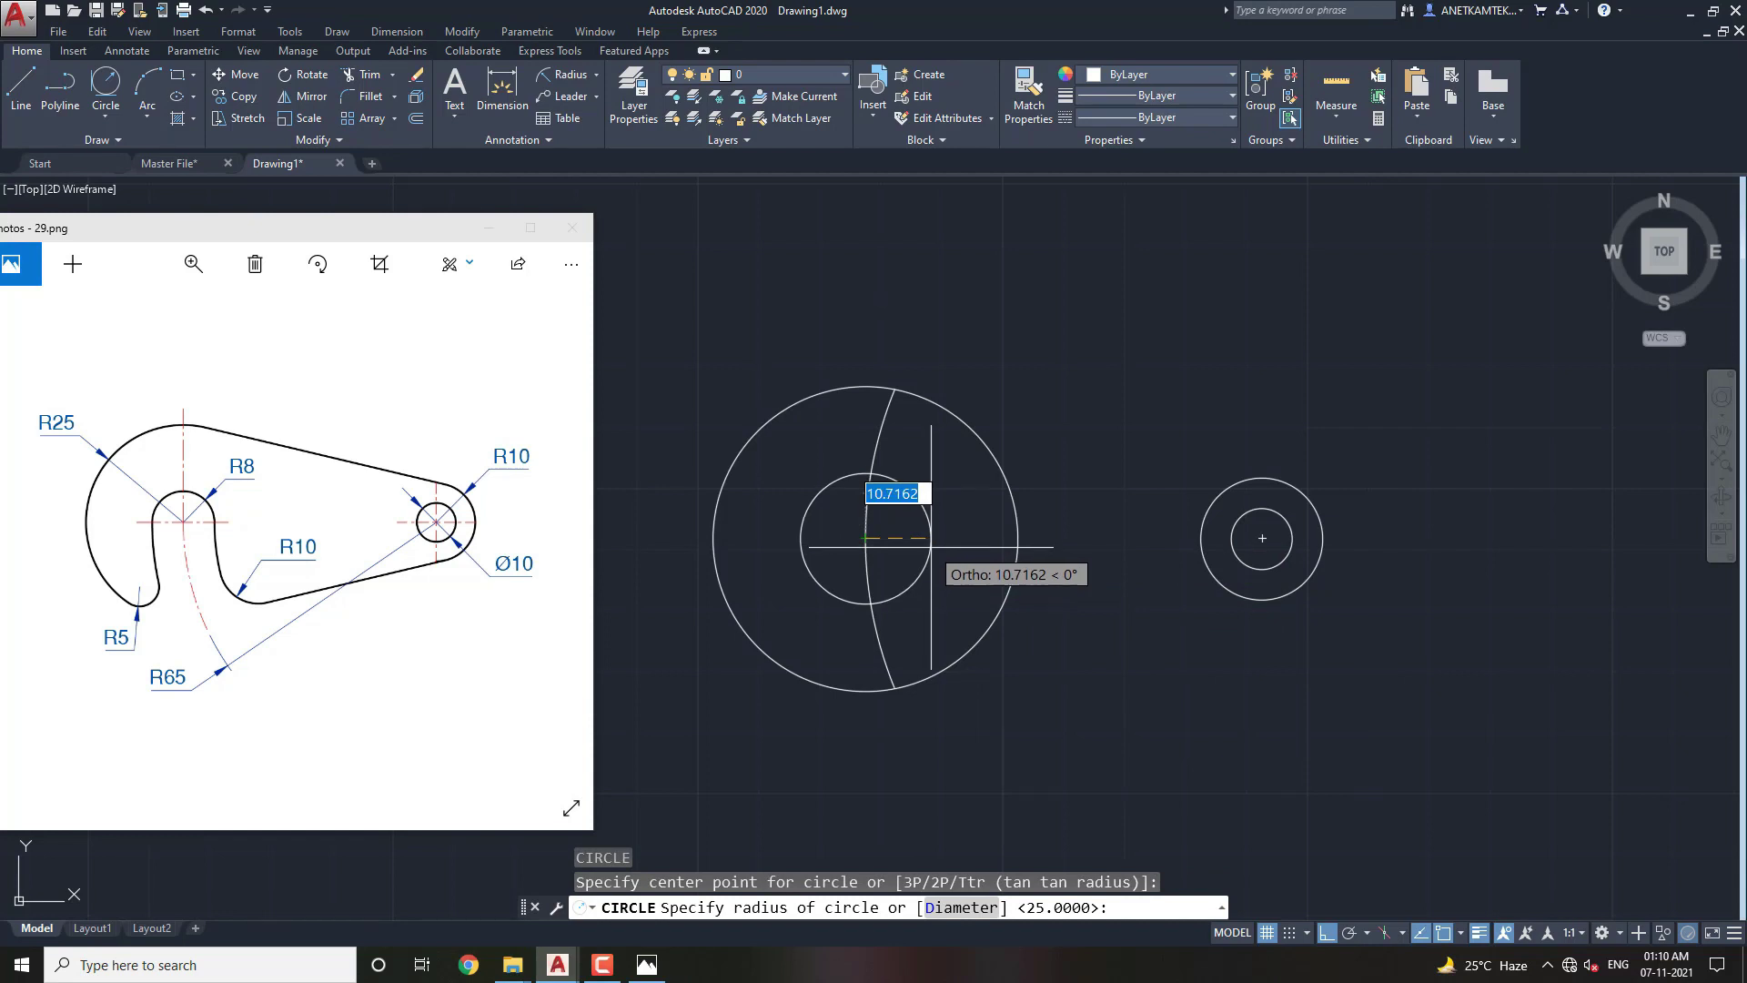
{"action": "type", "text": "8"}
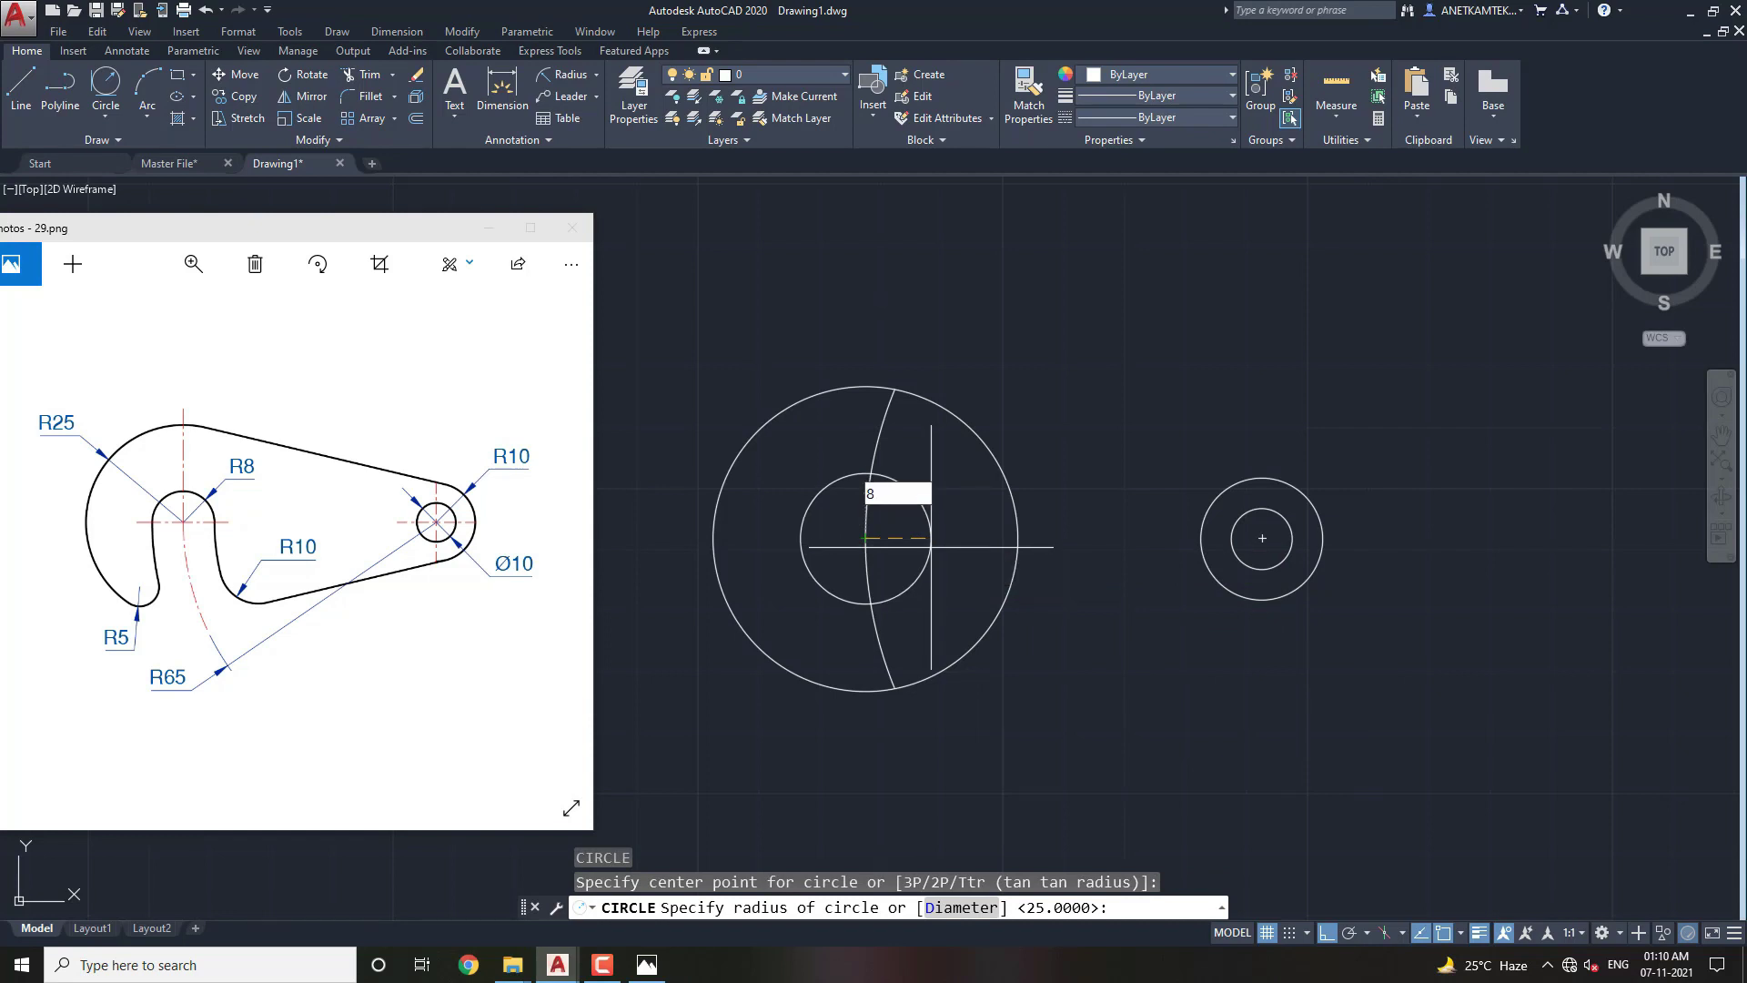
{"action": "key", "text": "Return"}
{"action": "middle_click_drag", "start_coordinate": [950, 564], "coordinate": [939, 564]}
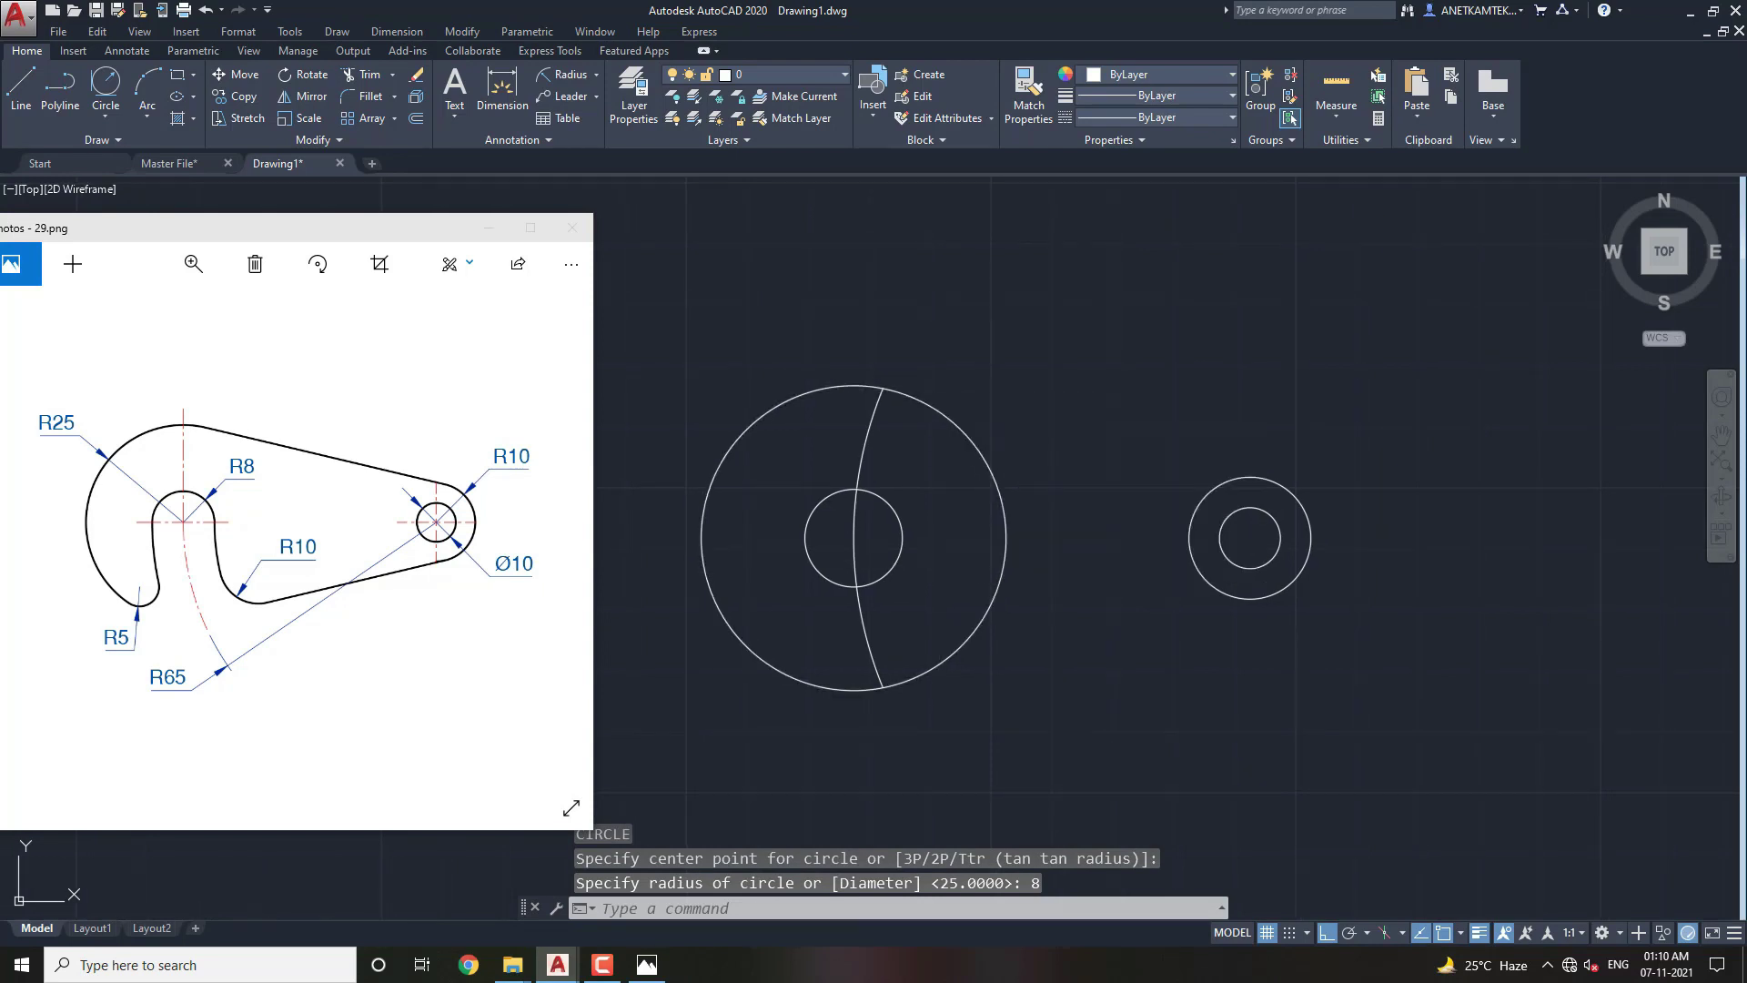
{"action": "type", "text": "l"}
{"action": "key", "text": "Return"}
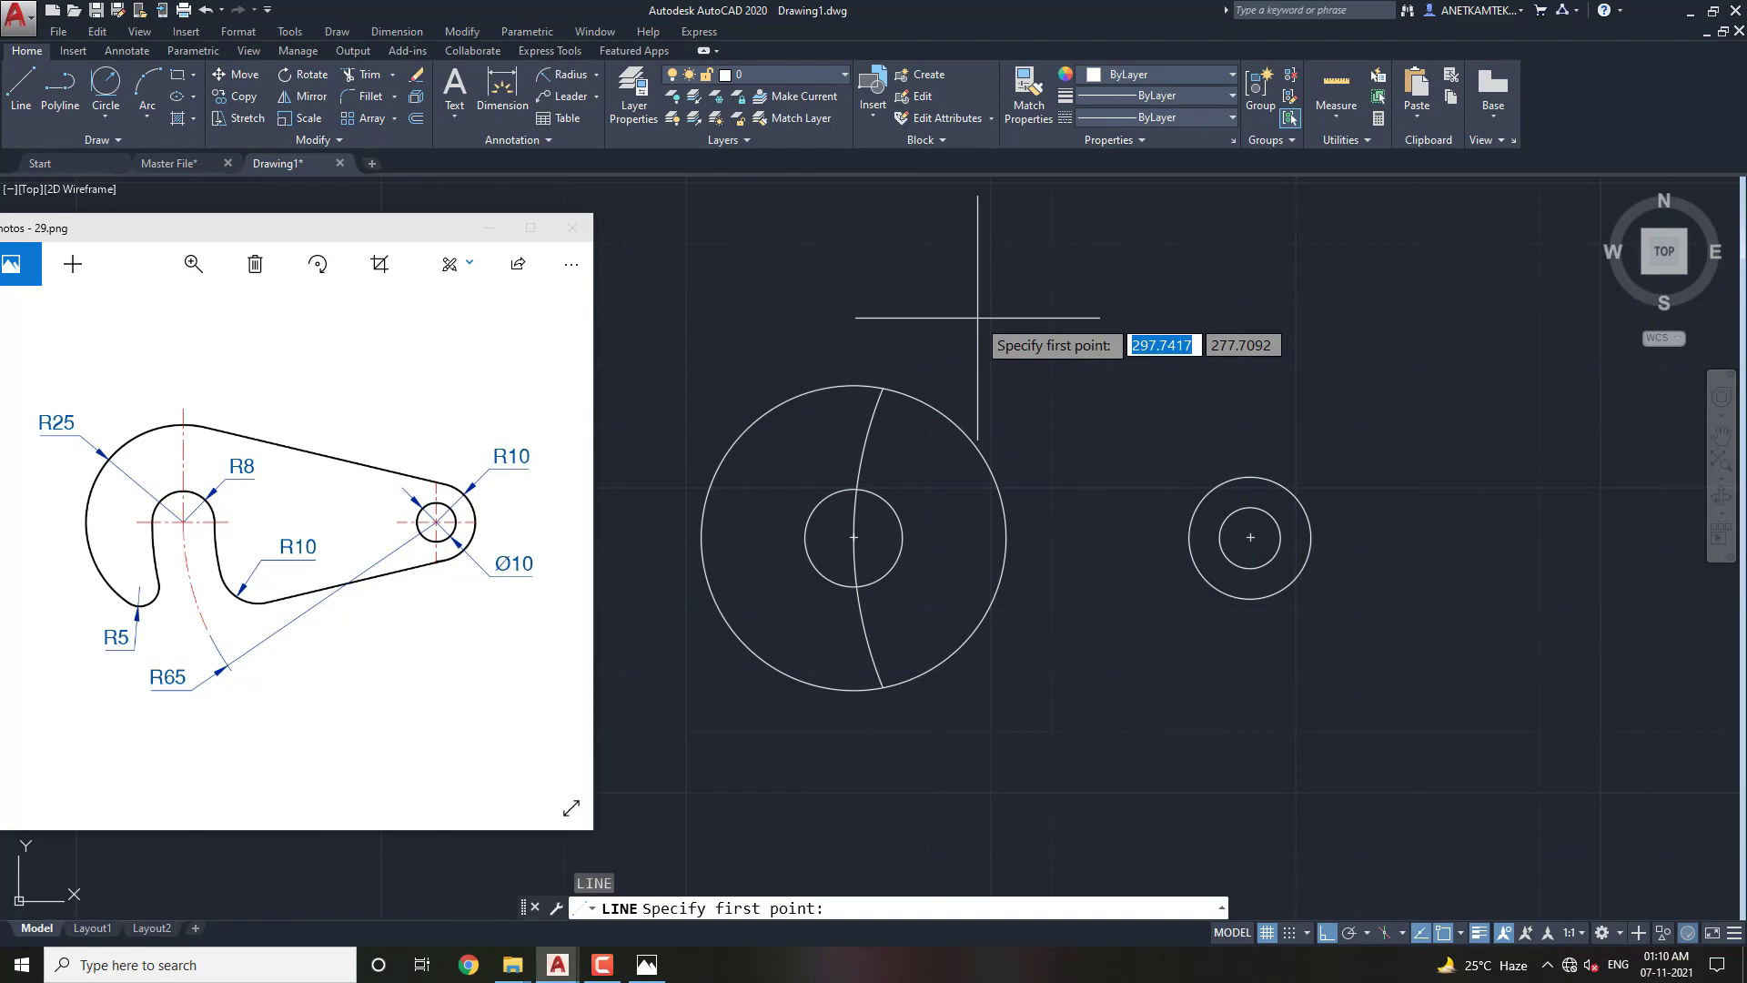
Draw a line tangent to the tops of the right R10 circle and the large left circle.
{"action": "type", "text": "TAN"}
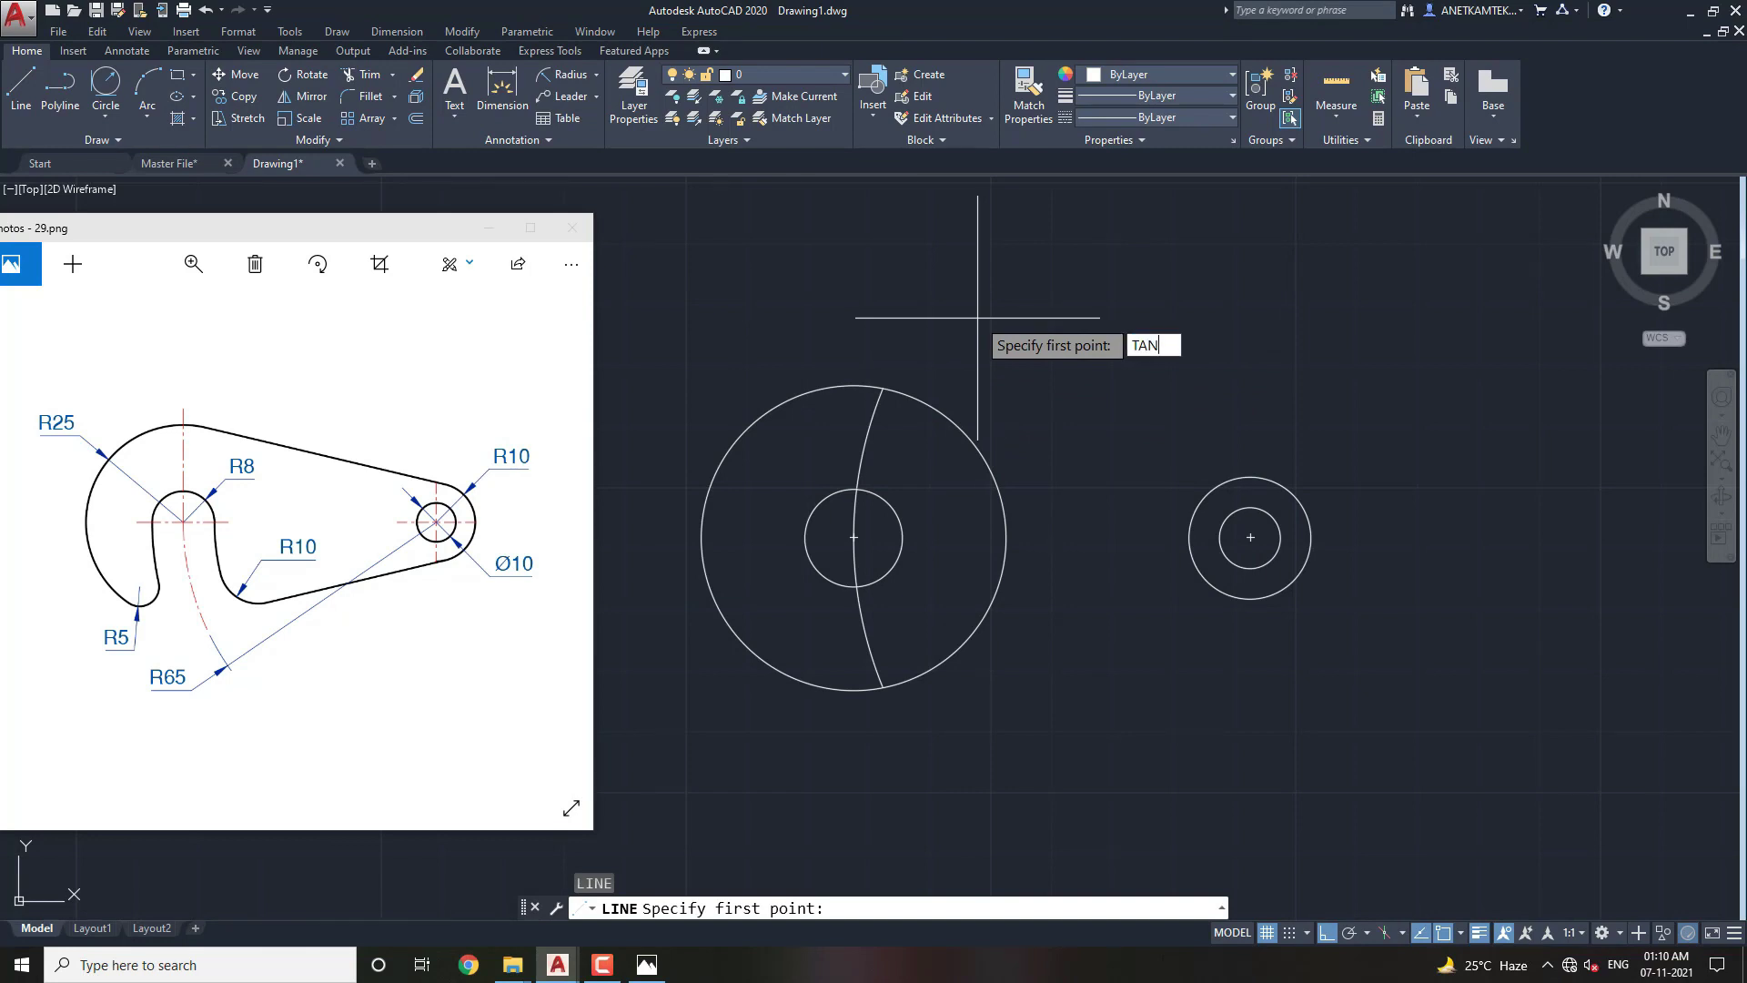
{"action": "key", "text": "Return"}
{"action": "left_click", "coordinate": [1269, 498]}
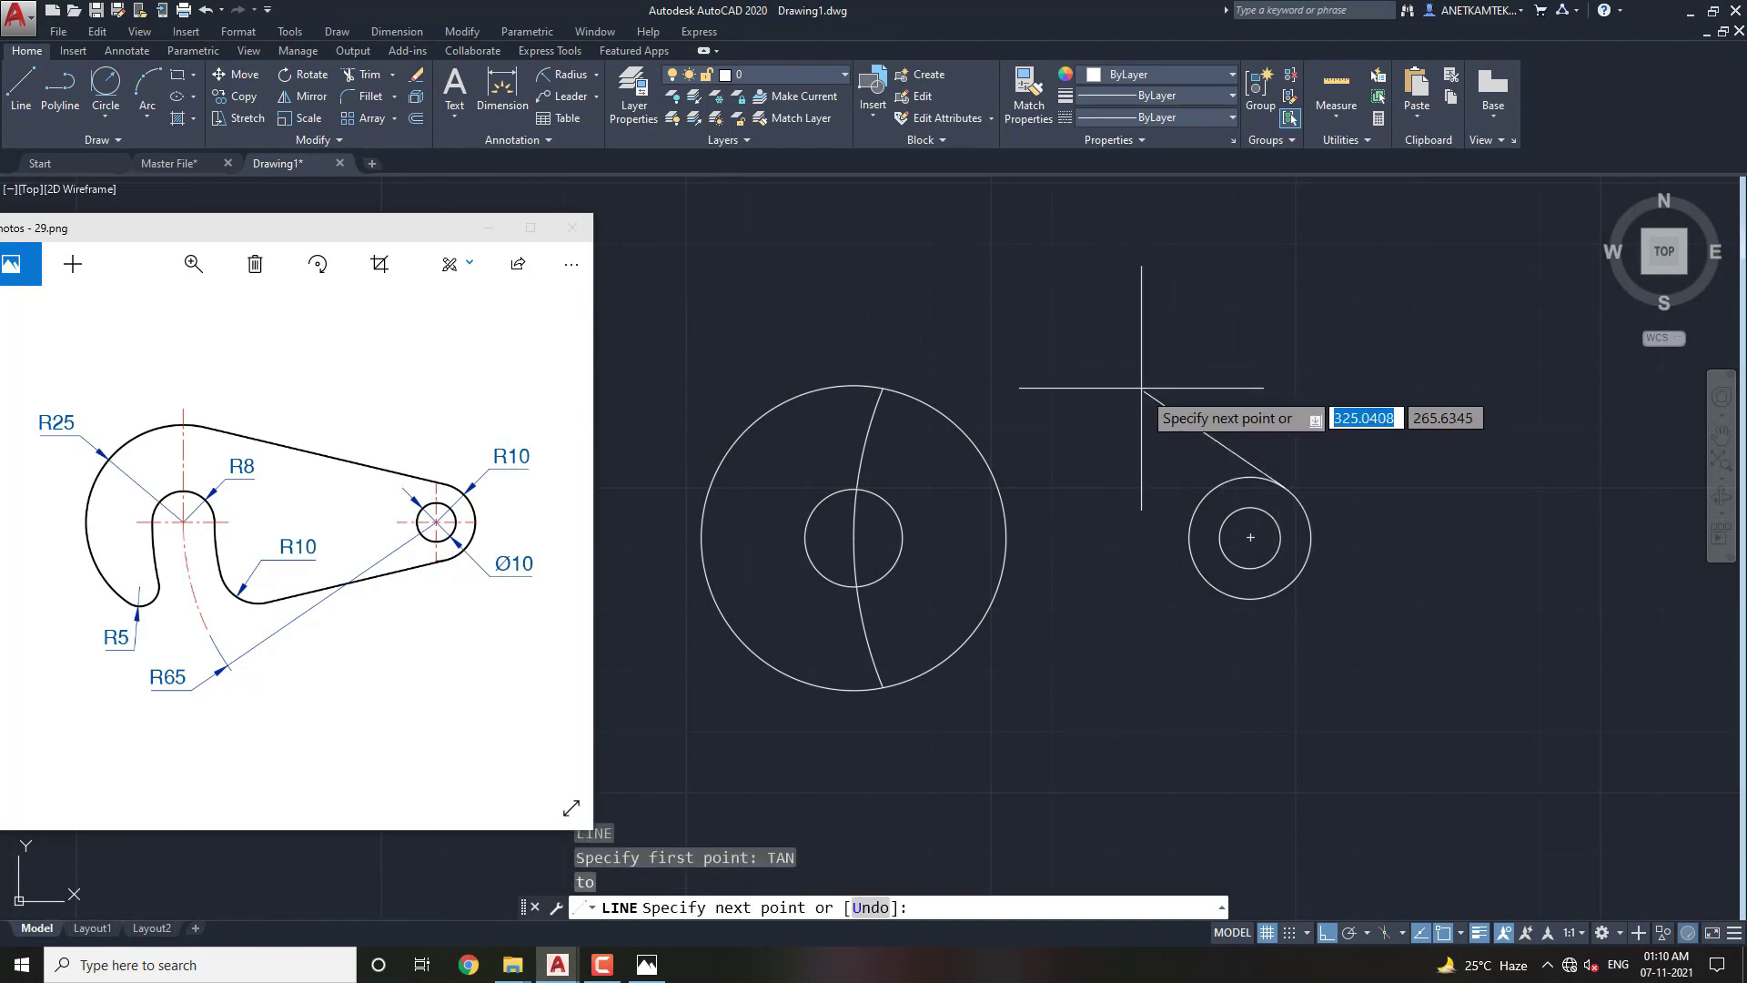
{"action": "type", "text": "TAN"}
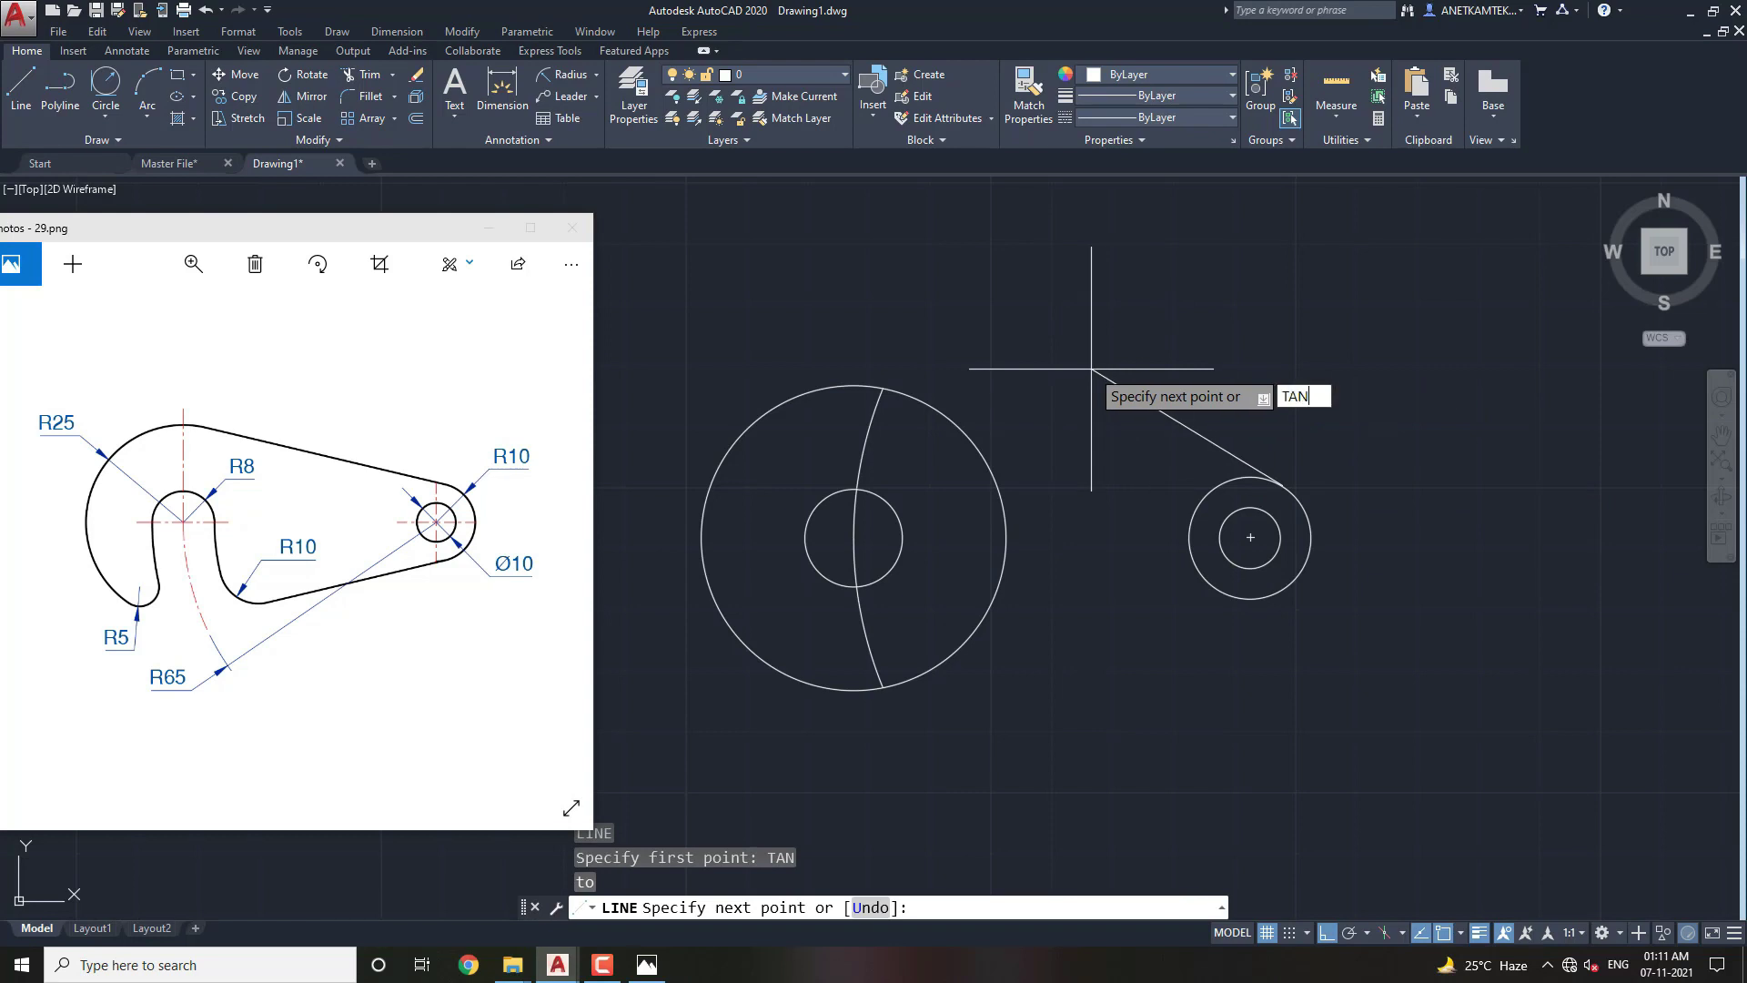
{"action": "key", "text": "Return"}
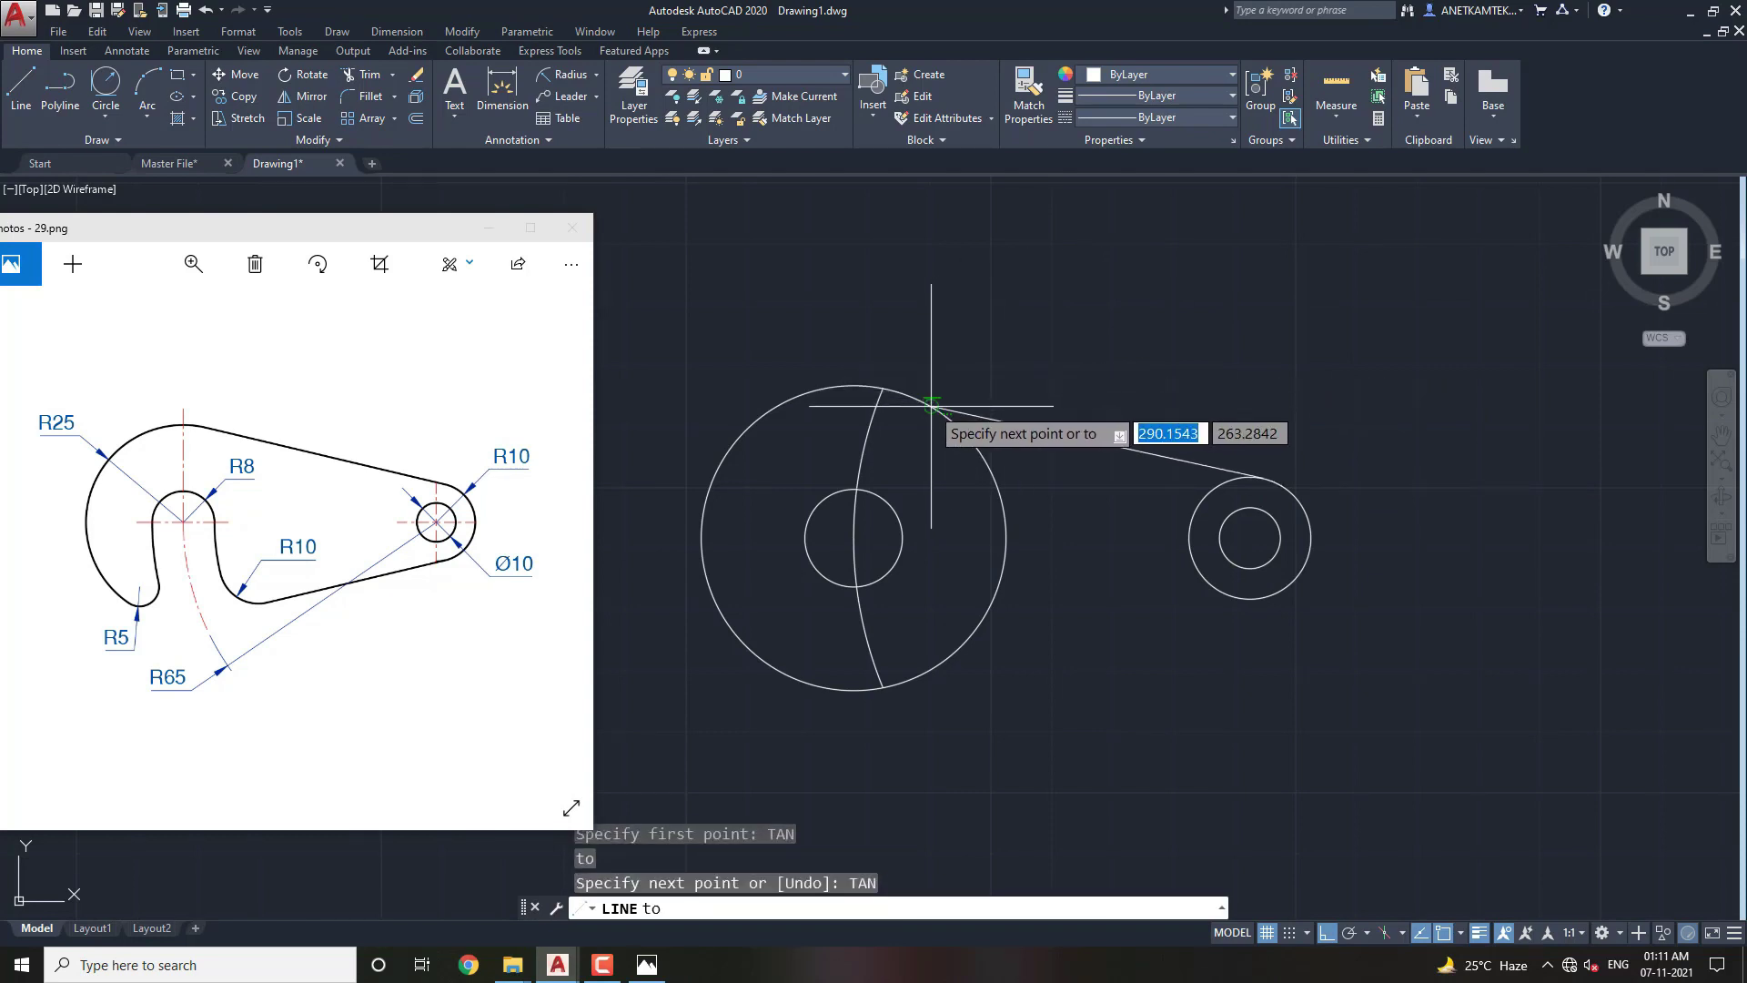
{"action": "left_click", "coordinate": [919, 392]}
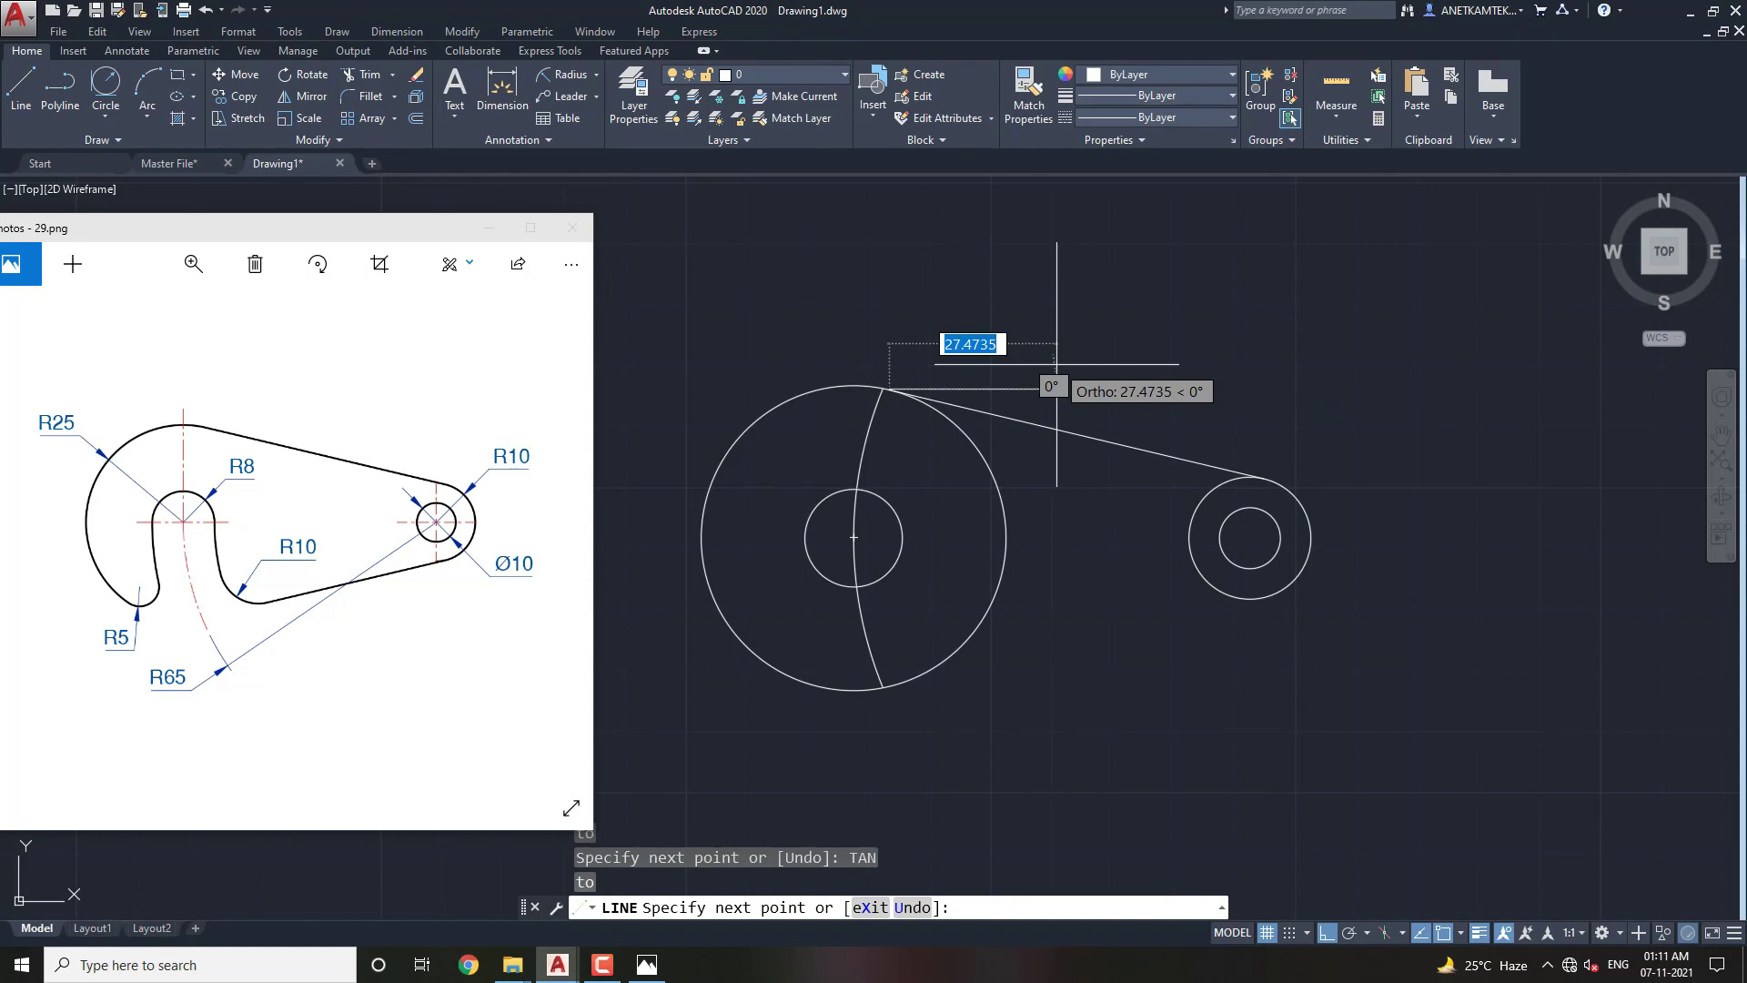
{"action": "key", "text": "Escape"}
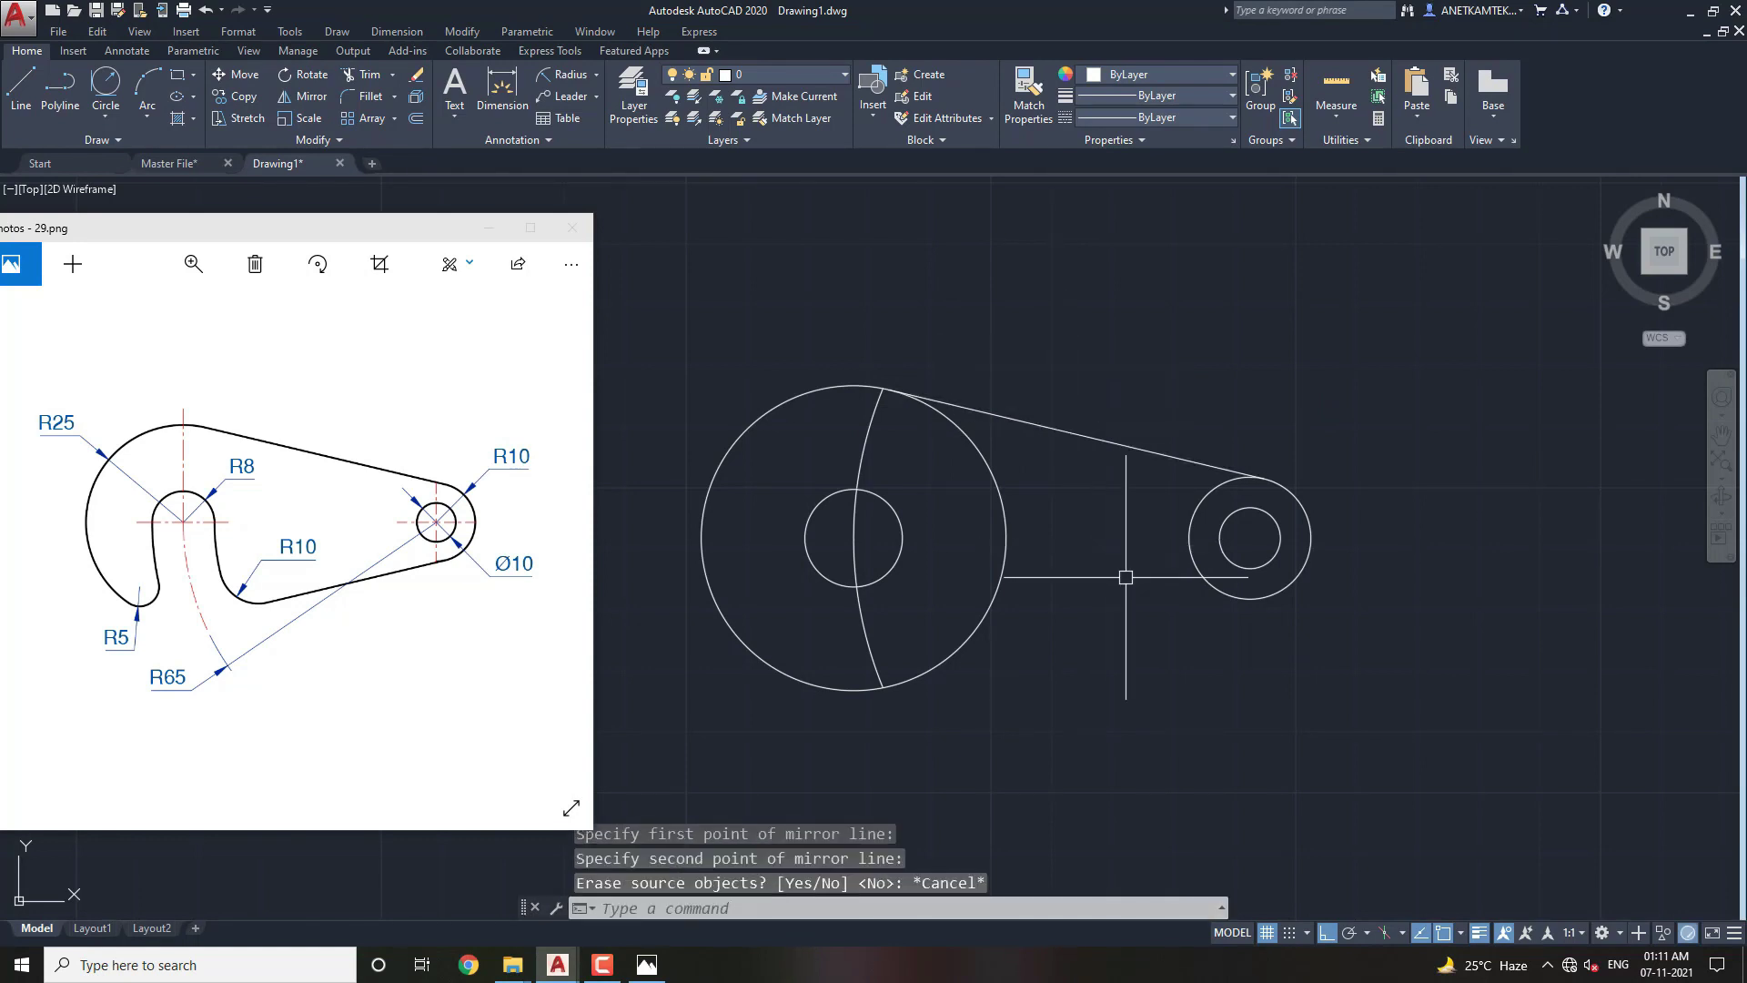
Mirror the upper tangent line about the horizontal centreline, keeping the original.
{"action": "left_click", "coordinate": [1084, 414]}
{"action": "left_click", "coordinate": [1057, 495]}
{"action": "type", "text": "MI"}
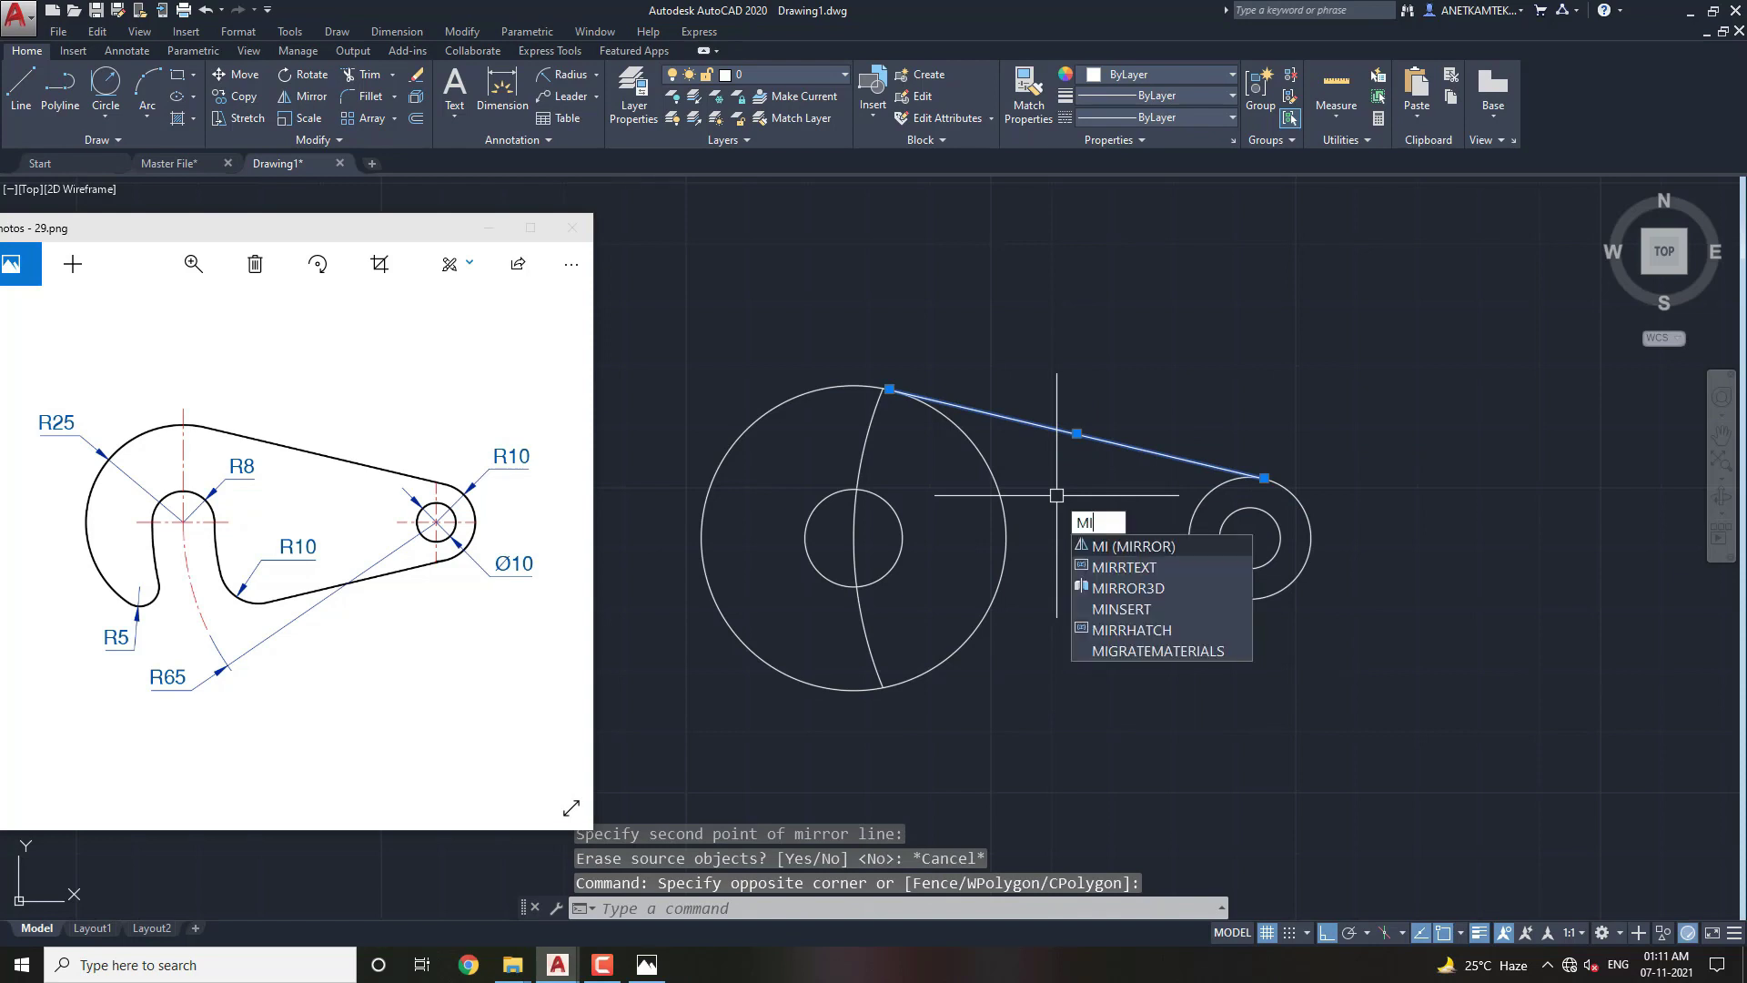
{"action": "key", "text": "Return"}
{"action": "left_click", "coordinate": [1250, 536]}
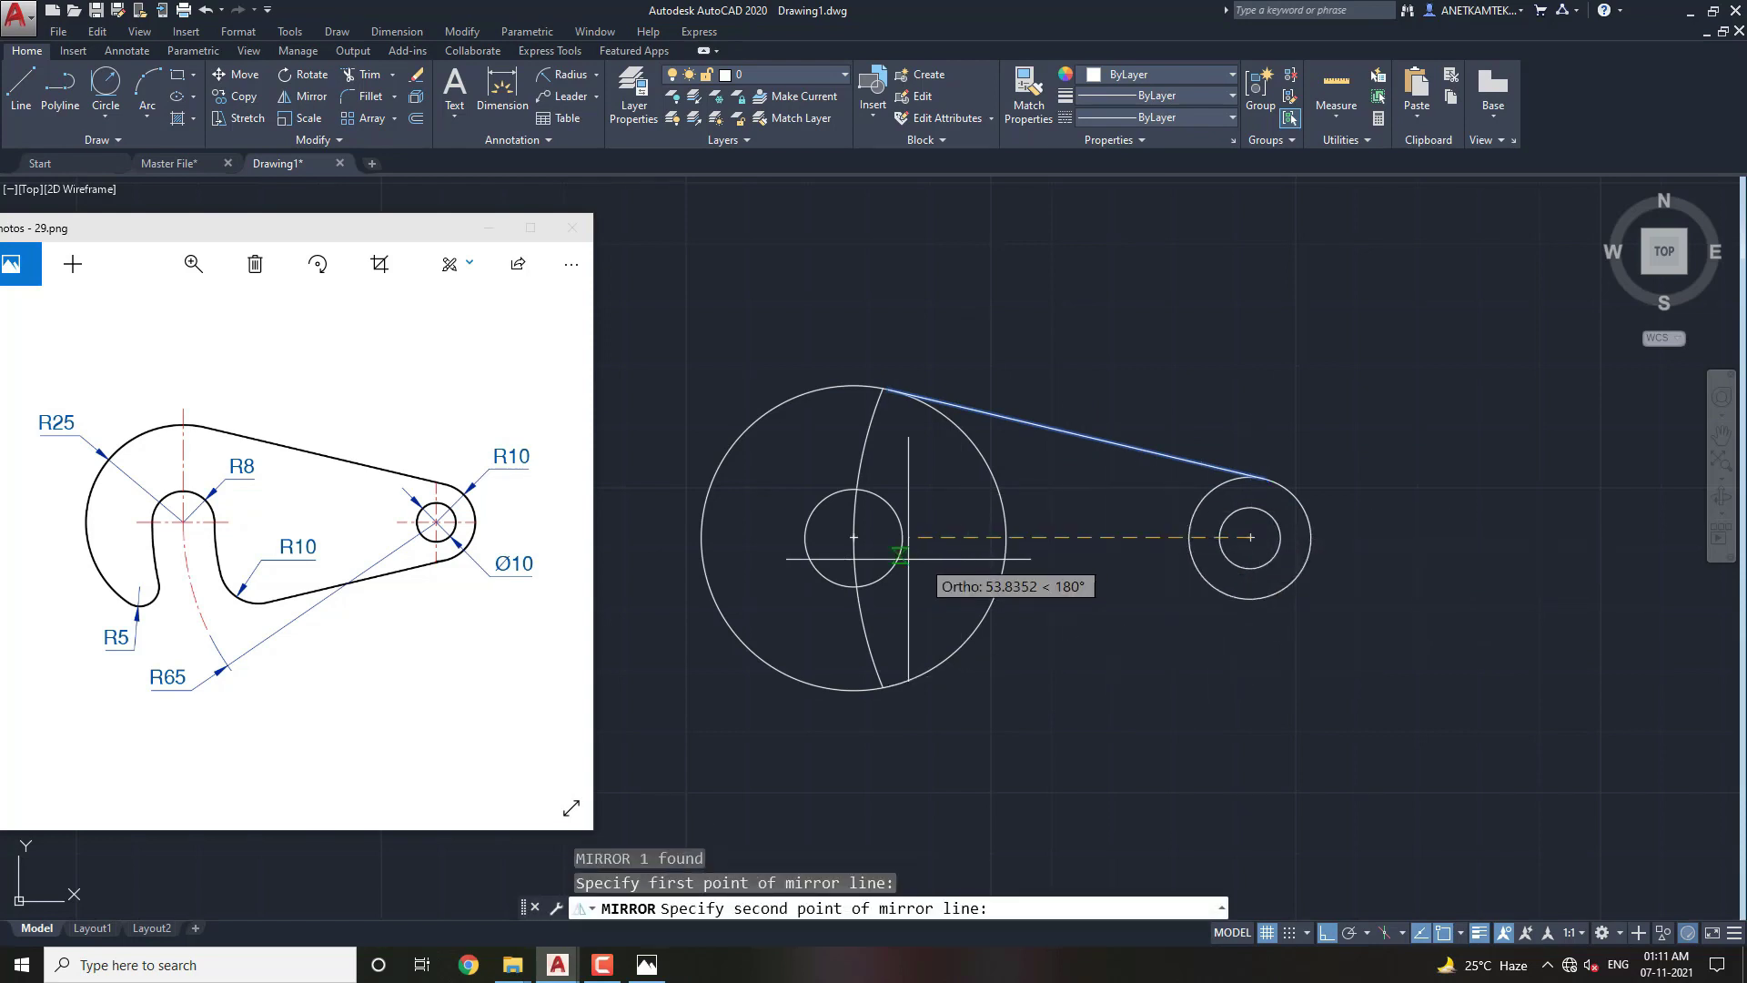
{"action": "left_click", "coordinate": [653, 537]}
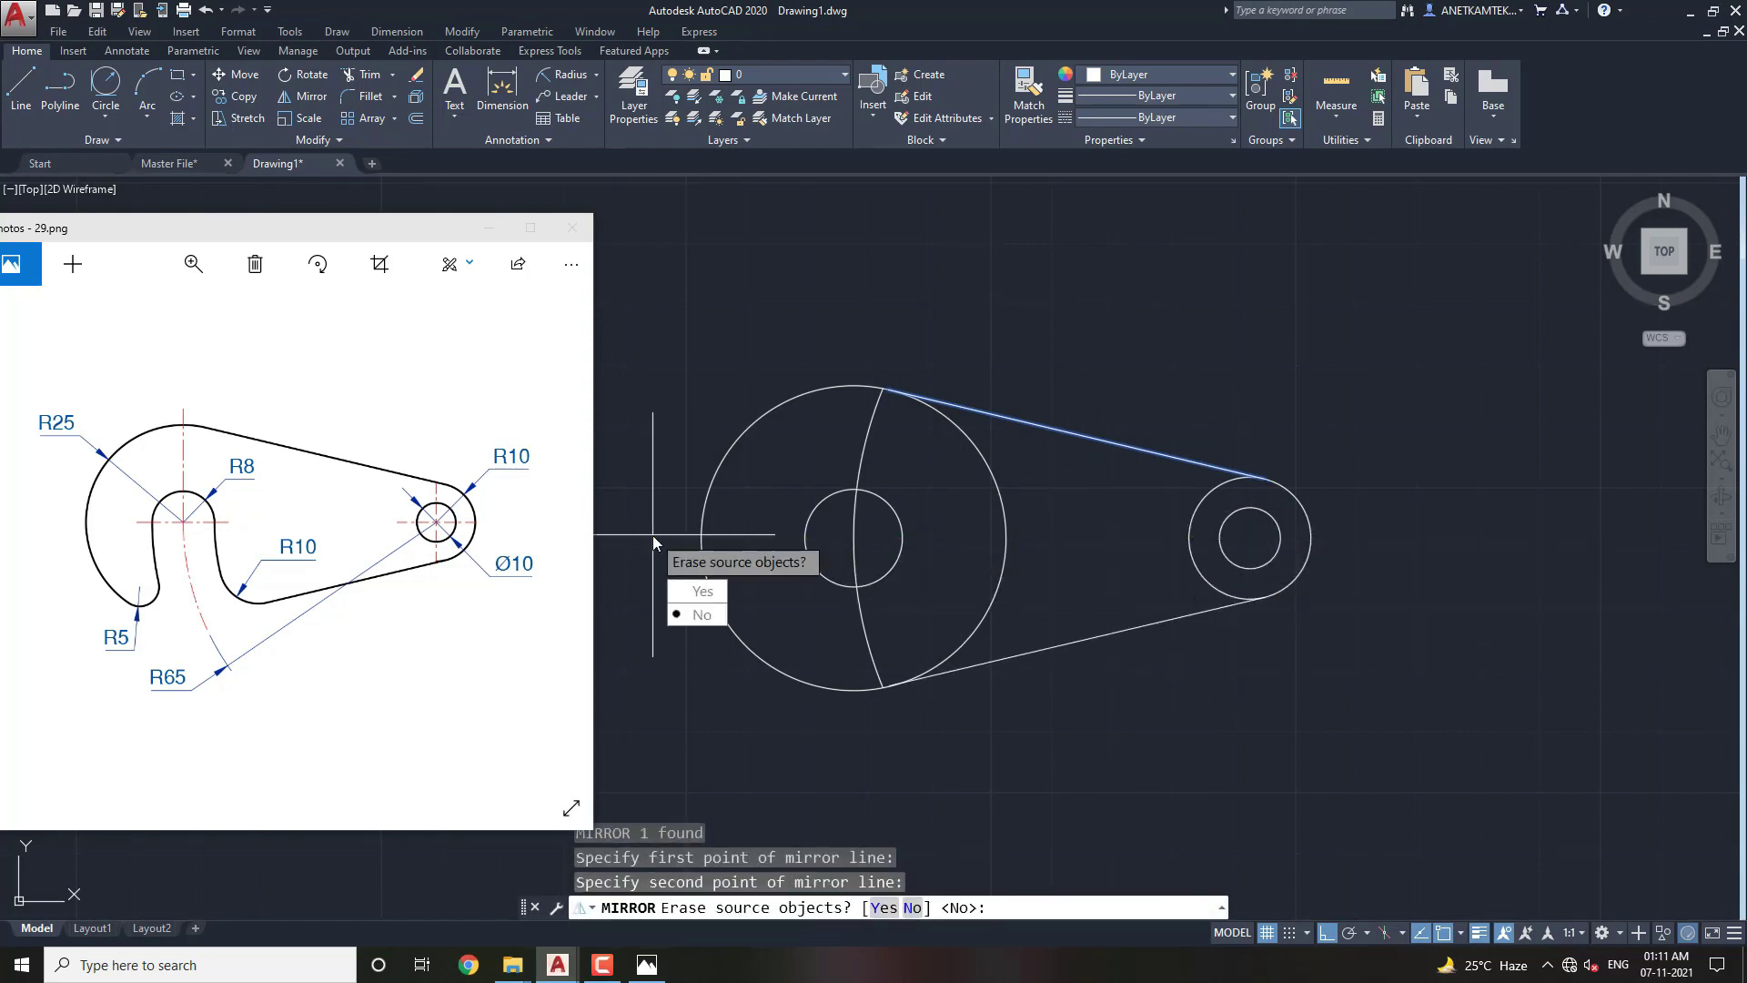
{"action": "key", "text": "Return"}
{"action": "middle_click_drag", "start_coordinate": [1002, 700], "coordinate": [988, 695]}
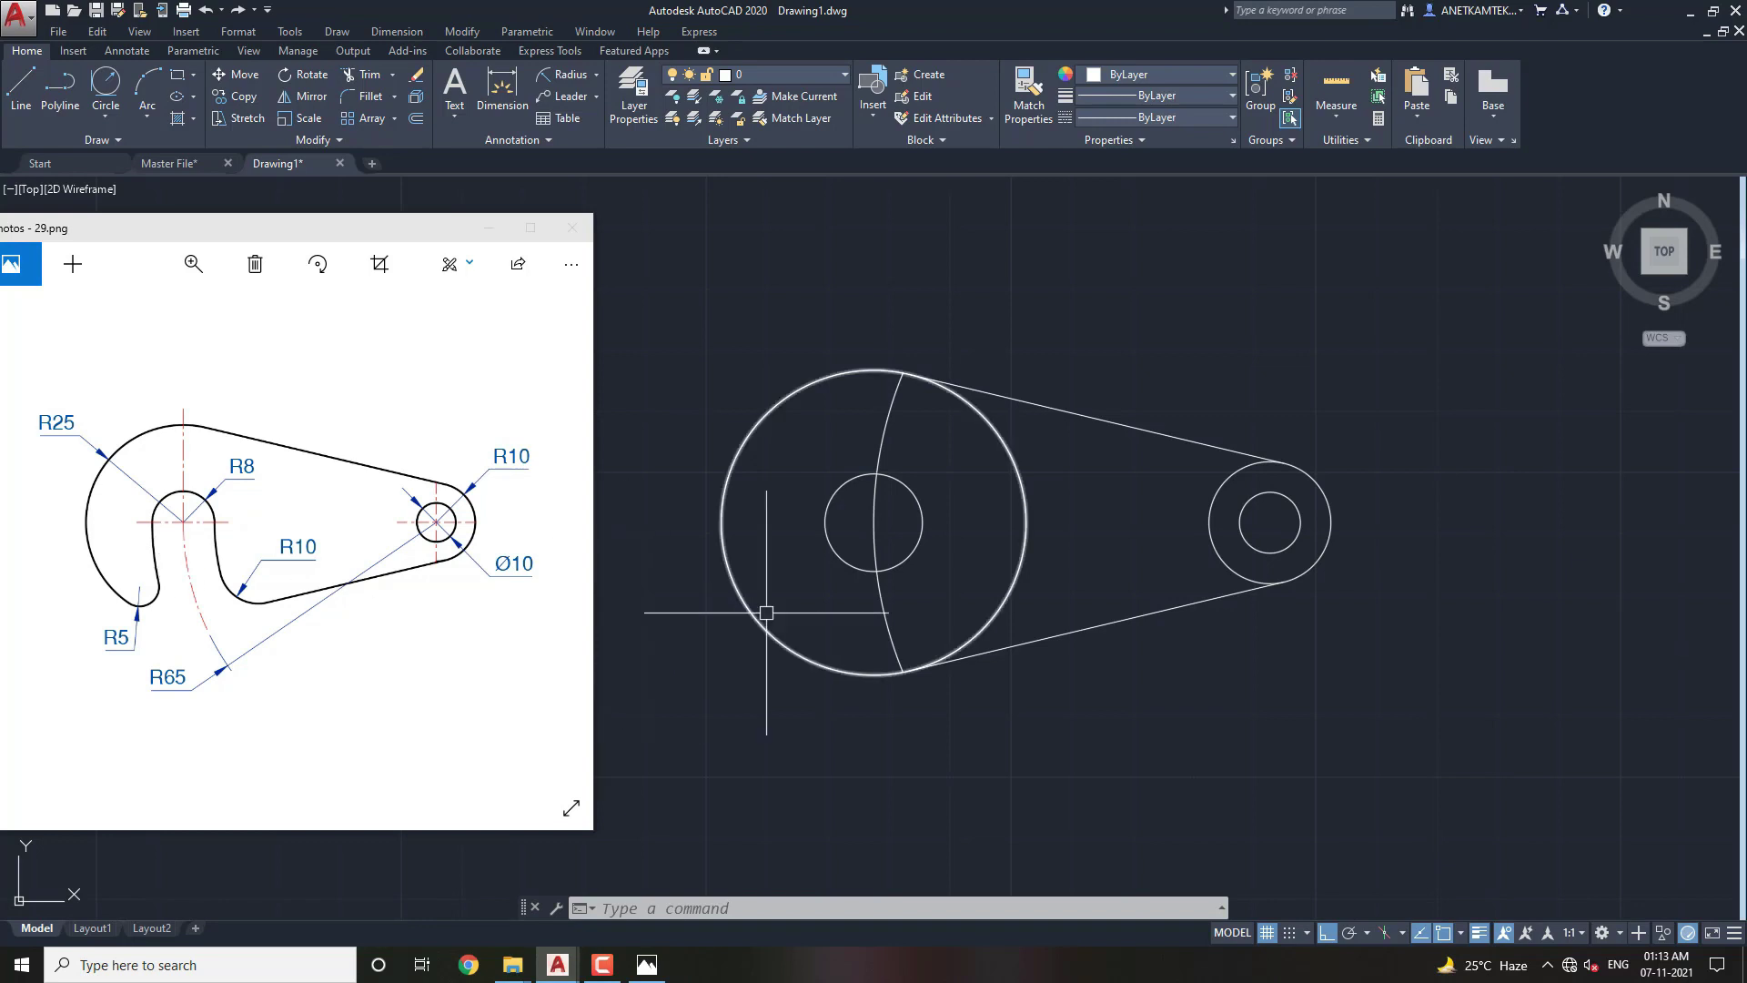
Zoom in and select the R65 arc inside the large circle.
{"action": "scroll", "coordinate": [903, 589], "scroll_direction": "up", "scroll_amount": 1}
{"action": "scroll", "coordinate": [819, 509], "scroll_direction": "up", "scroll_amount": 1}
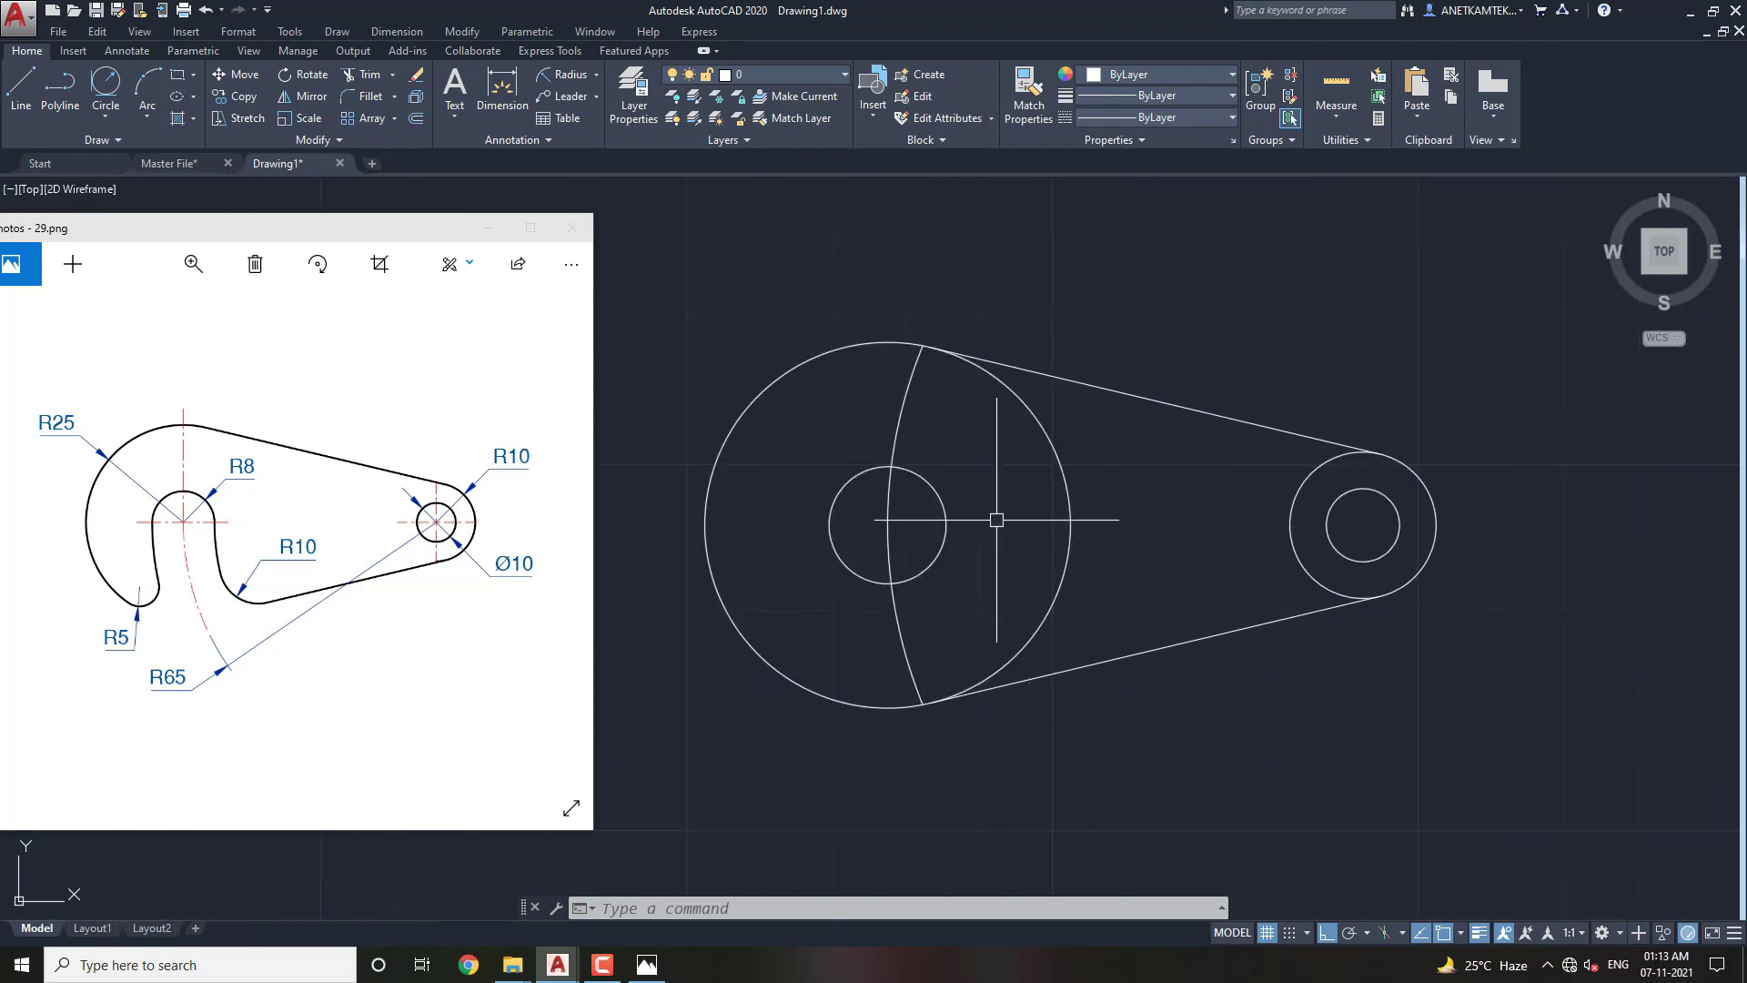
{"action": "left_click", "coordinate": [903, 419]}
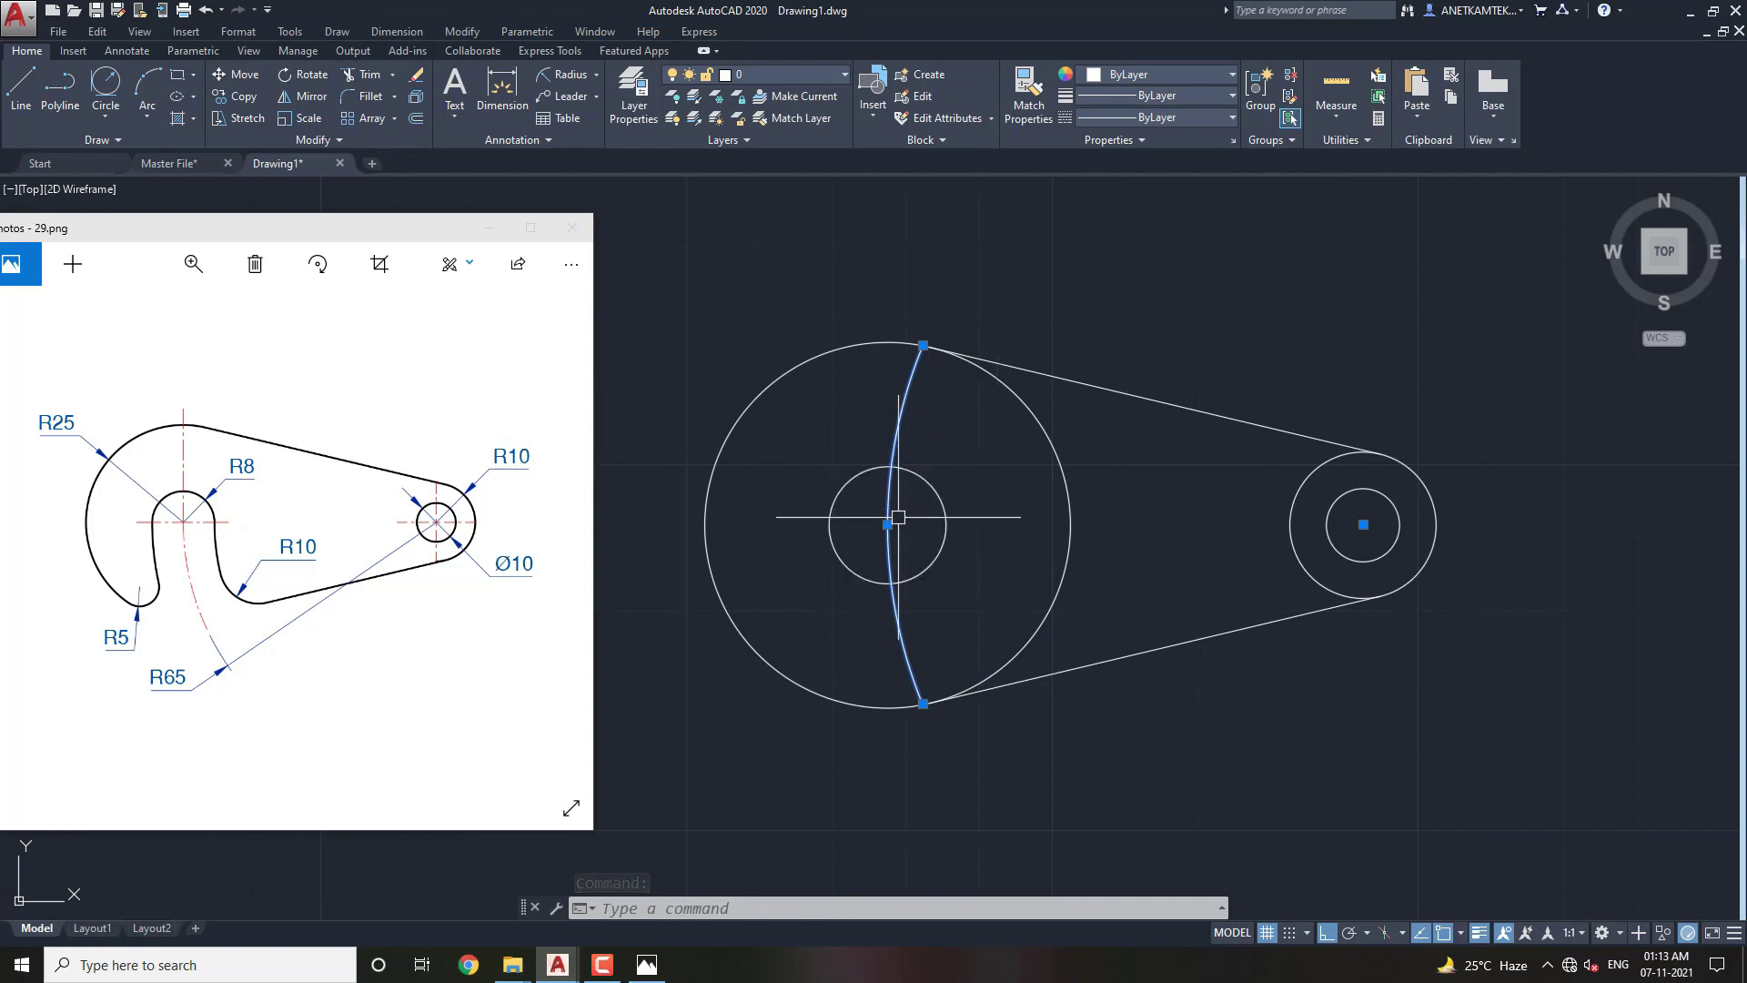
{"action": "key", "text": "Escape"}
{"action": "key", "text": "Escape"}
{"action": "type", "text": "C"}
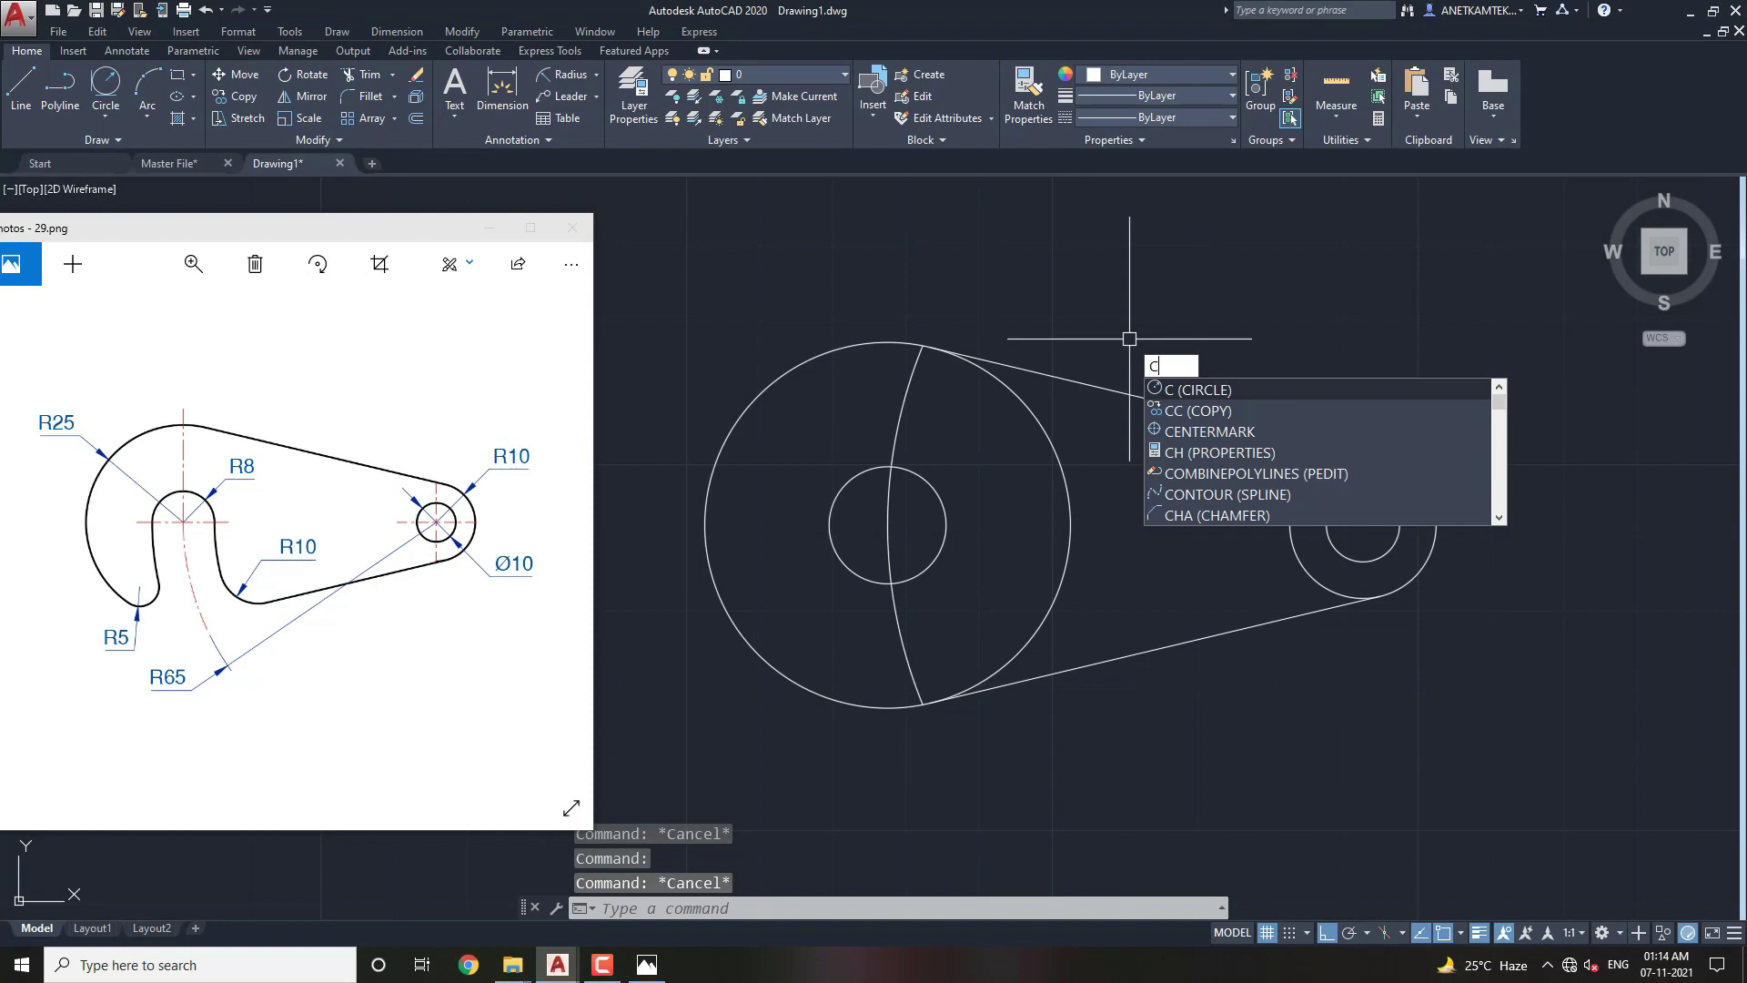
{"action": "key", "text": "Return"}
{"action": "left_click", "coordinate": [1362, 526]}
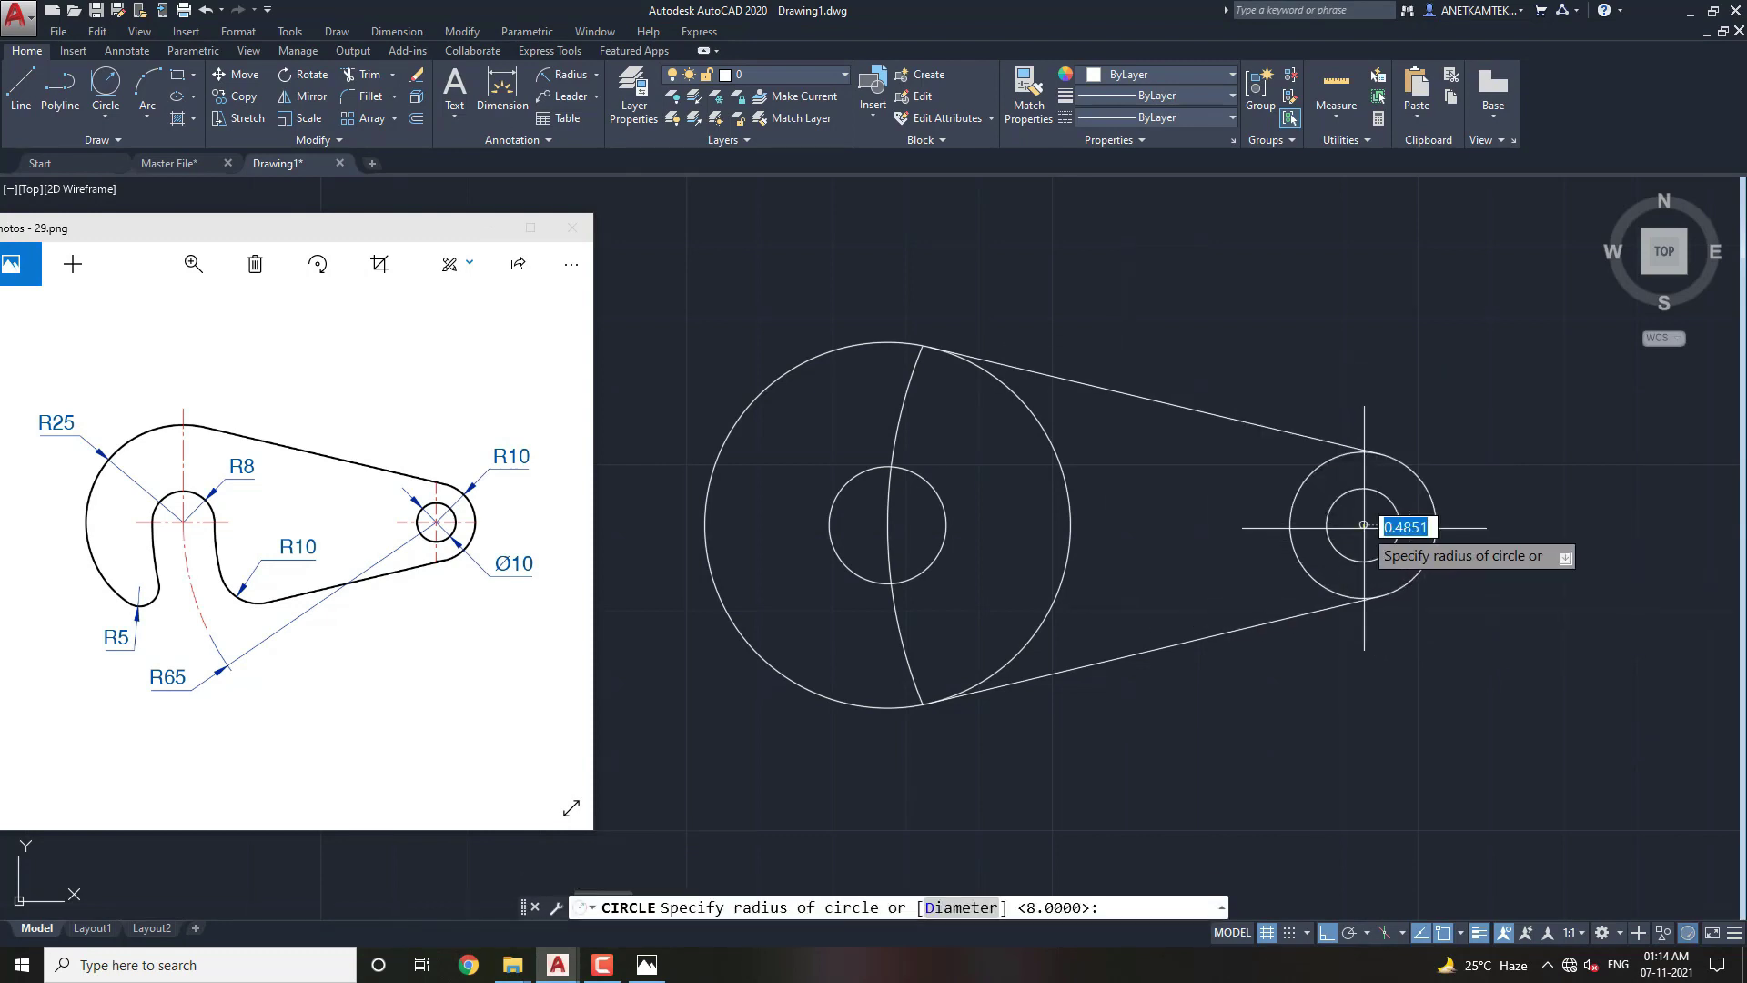
{"action": "left_click", "coordinate": [948, 525]}
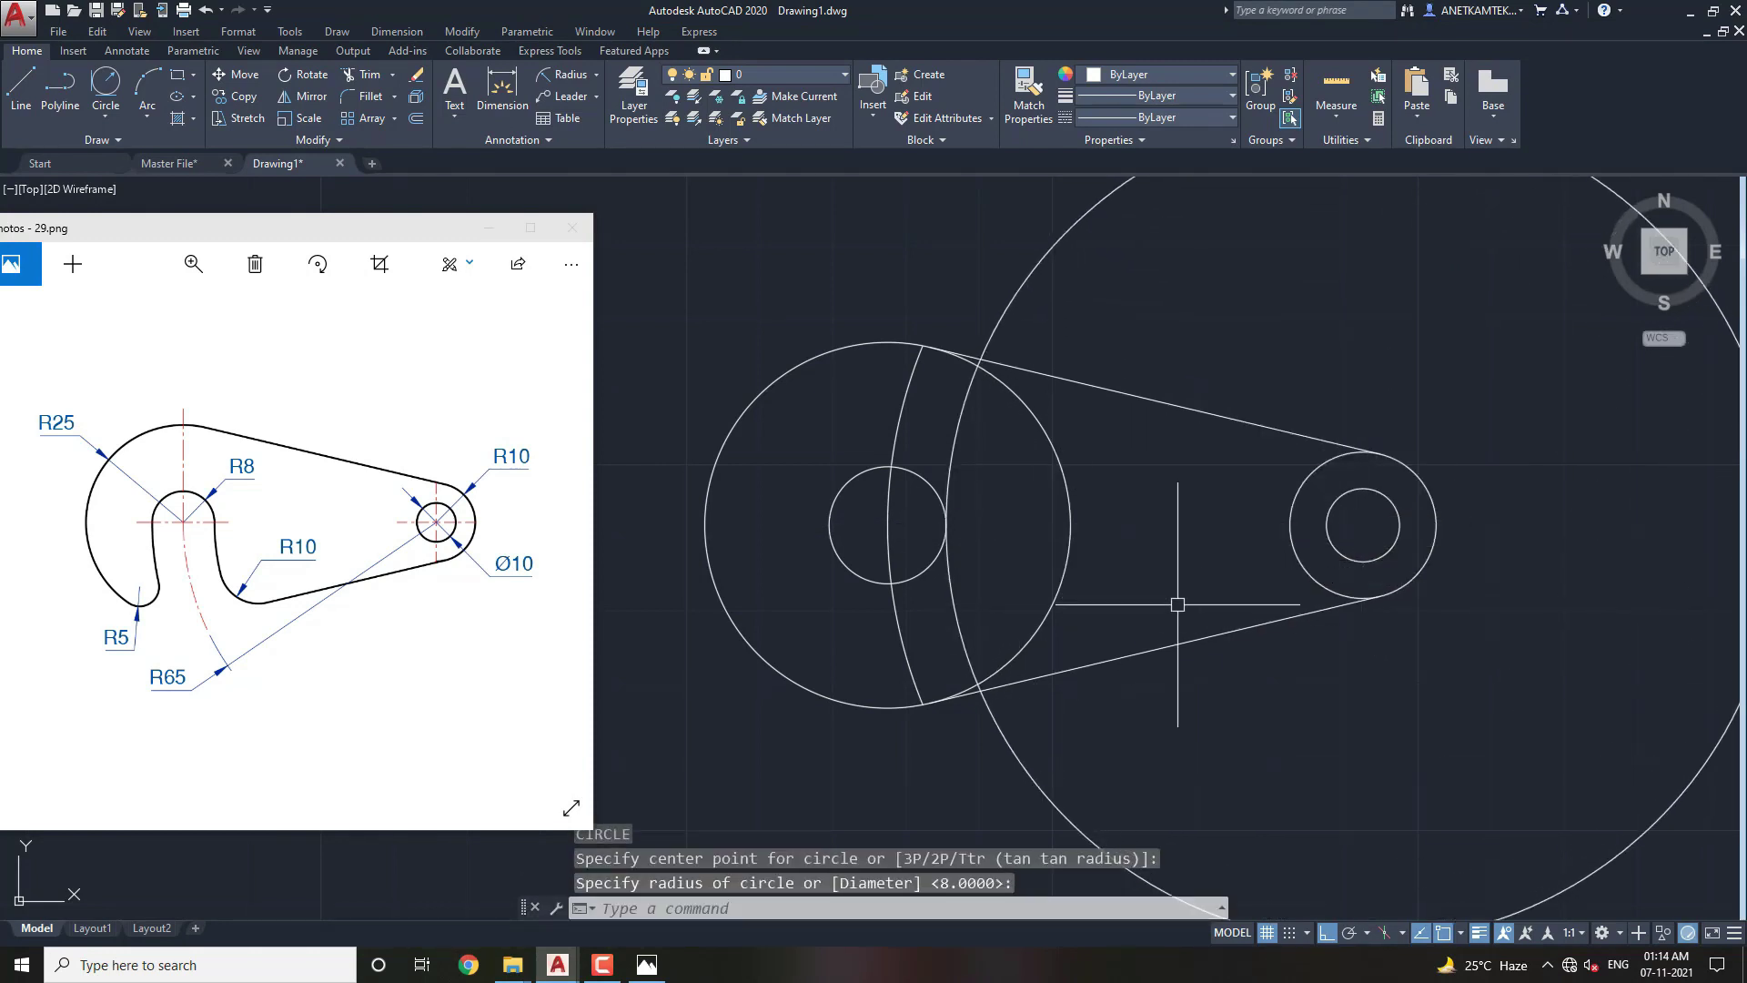
{"action": "key", "text": "Return"}
{"action": "left_click", "coordinate": [1363, 525]}
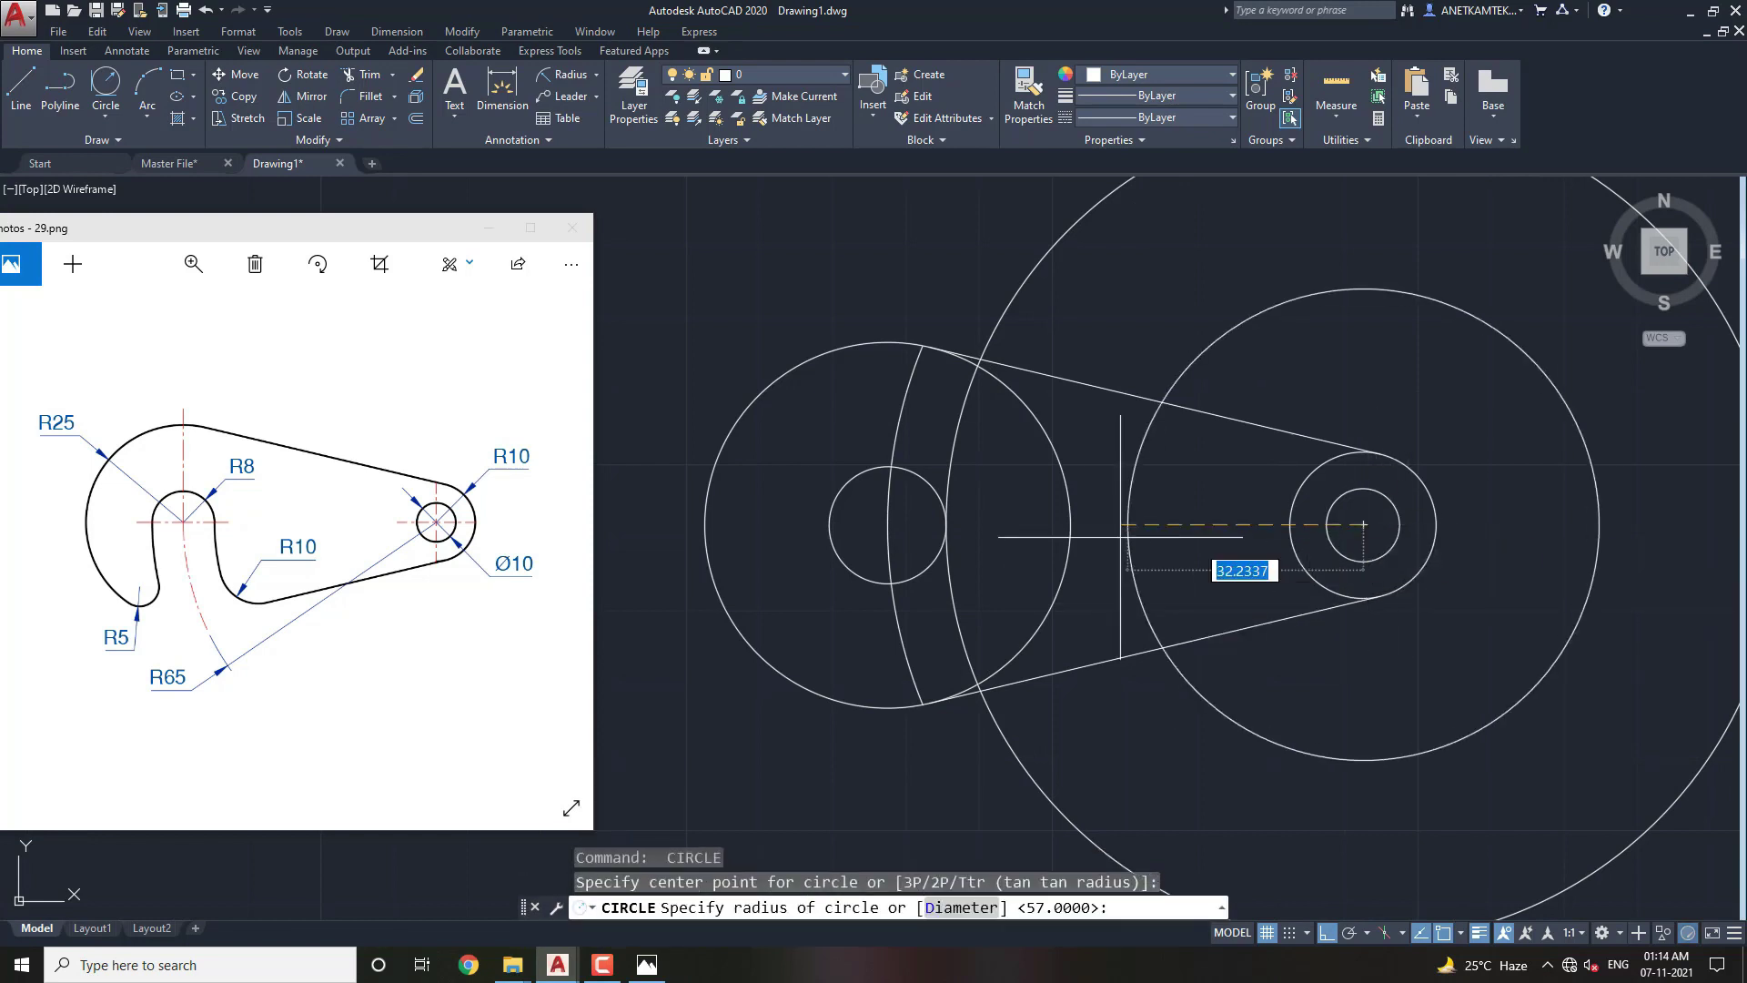
{"action": "left_click", "coordinate": [828, 525]}
{"action": "scroll", "coordinate": [784, 613], "scroll_direction": "down", "scroll_amount": 1}
{"action": "type", "text": "TR"}
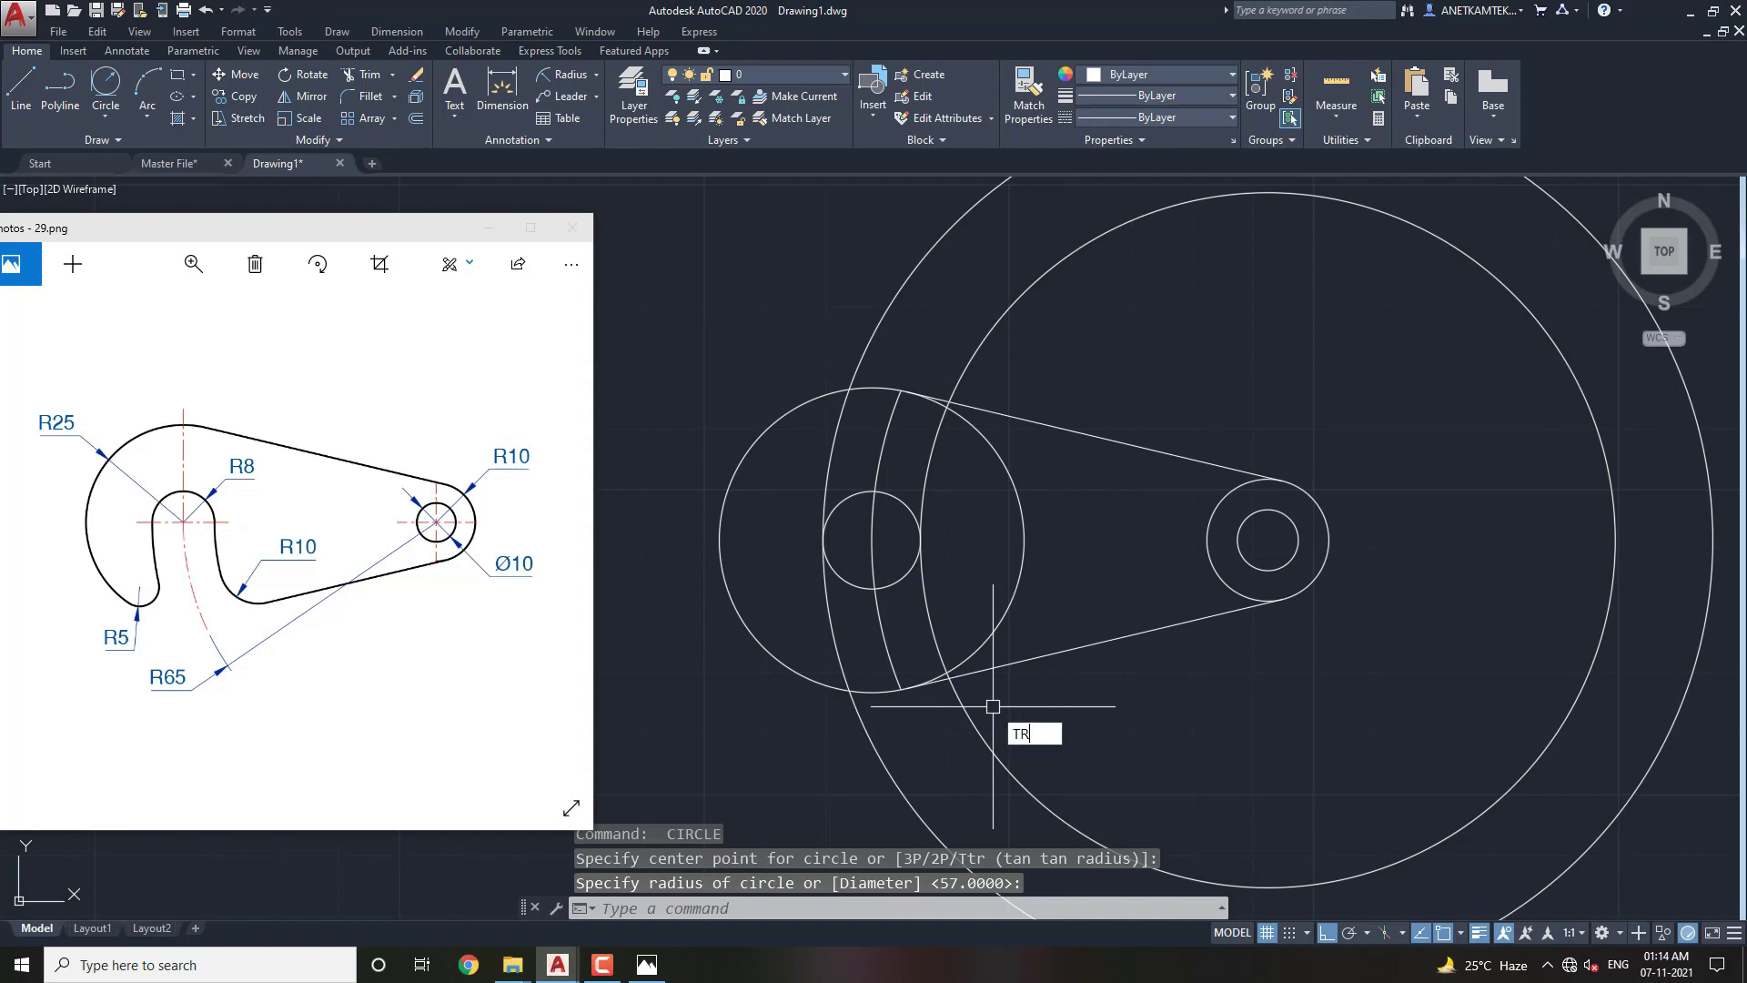
{"action": "key", "text": "Return"}
{"action": "key", "text": "Return"}
{"action": "left_click", "coordinate": [1005, 761]}
{"action": "left_click", "coordinate": [721, 706]}
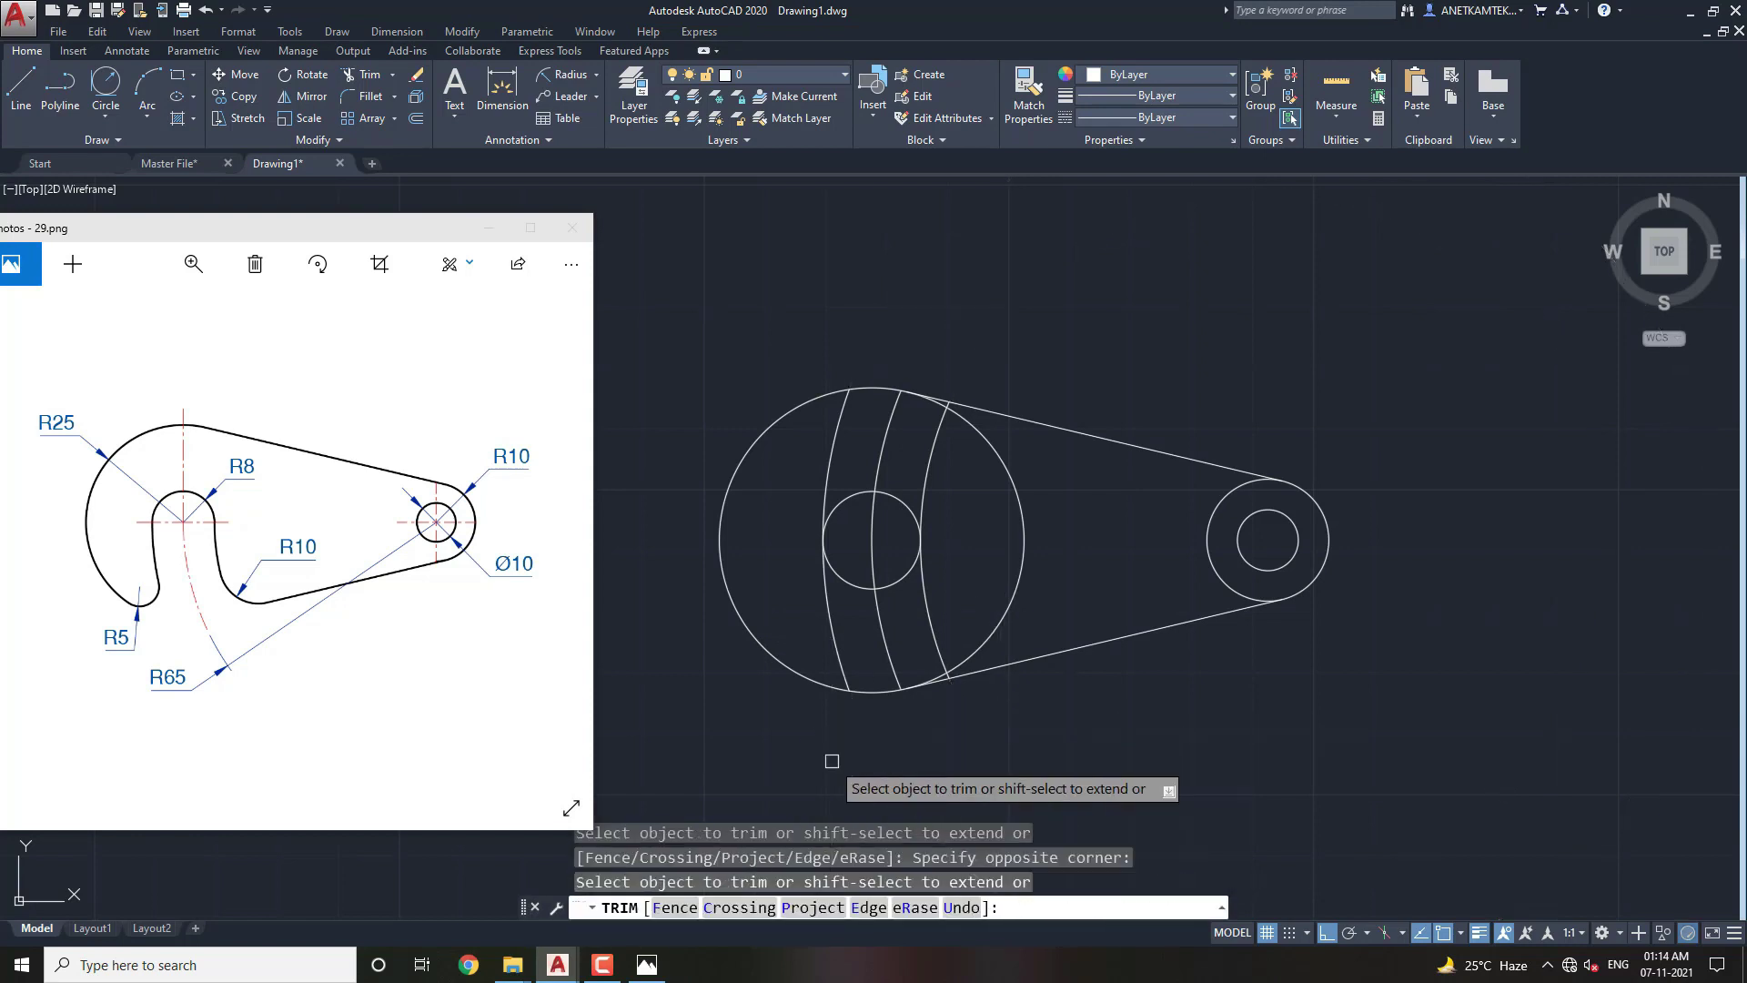
{"action": "key", "text": "Escape"}
{"action": "scroll", "coordinate": [915, 472], "scroll_direction": "up", "scroll_amount": 1}
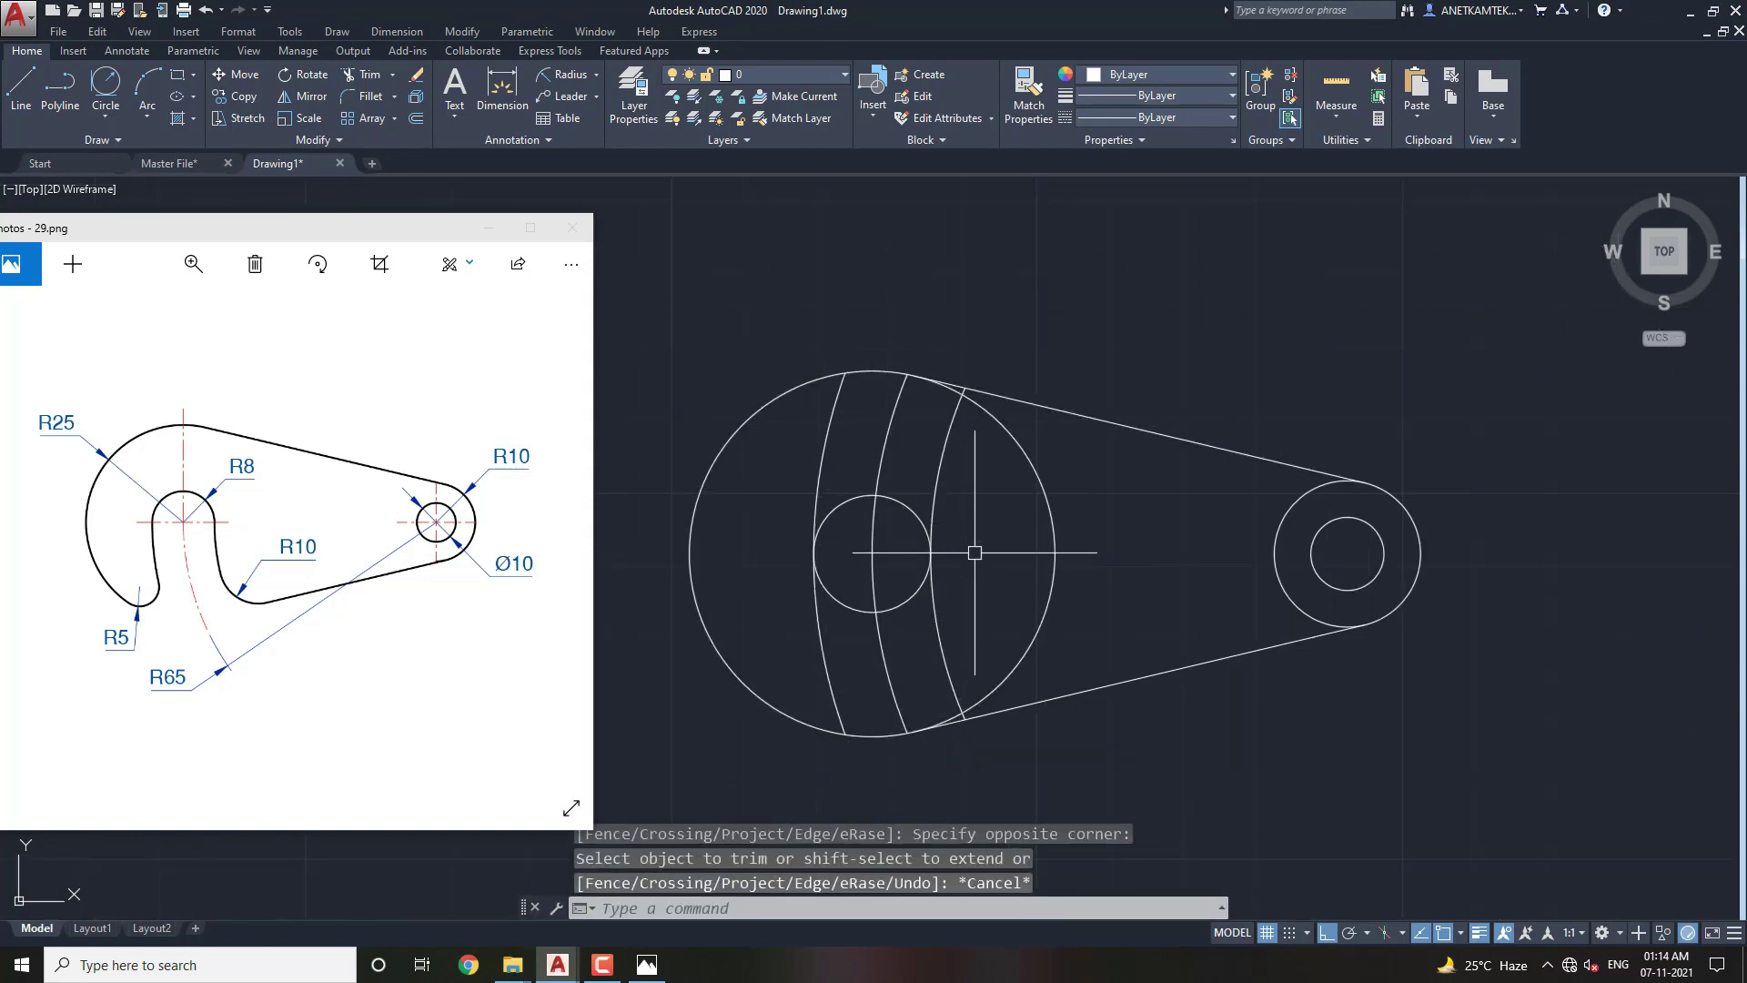
{"action": "scroll", "coordinate": [978, 546], "scroll_direction": "up", "scroll_amount": 1}
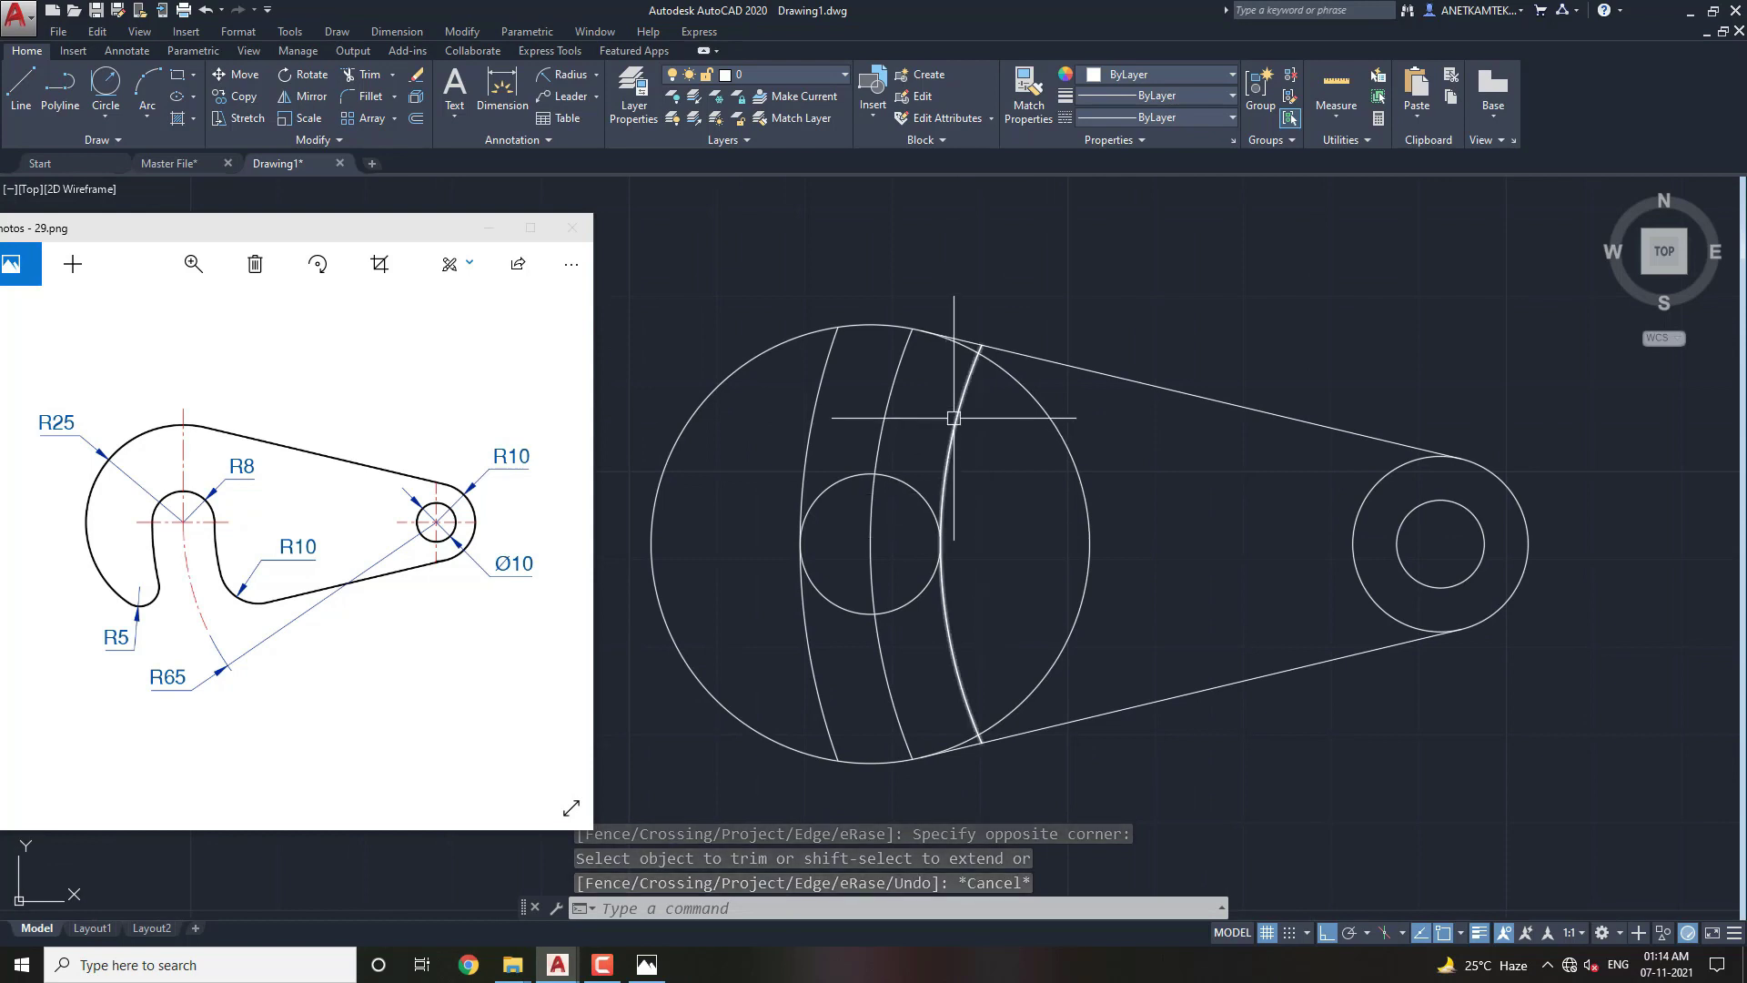
{"action": "left_click", "coordinate": [964, 383]}
{"action": "left_click", "coordinate": [805, 473]}
{"action": "key", "text": "Return"}
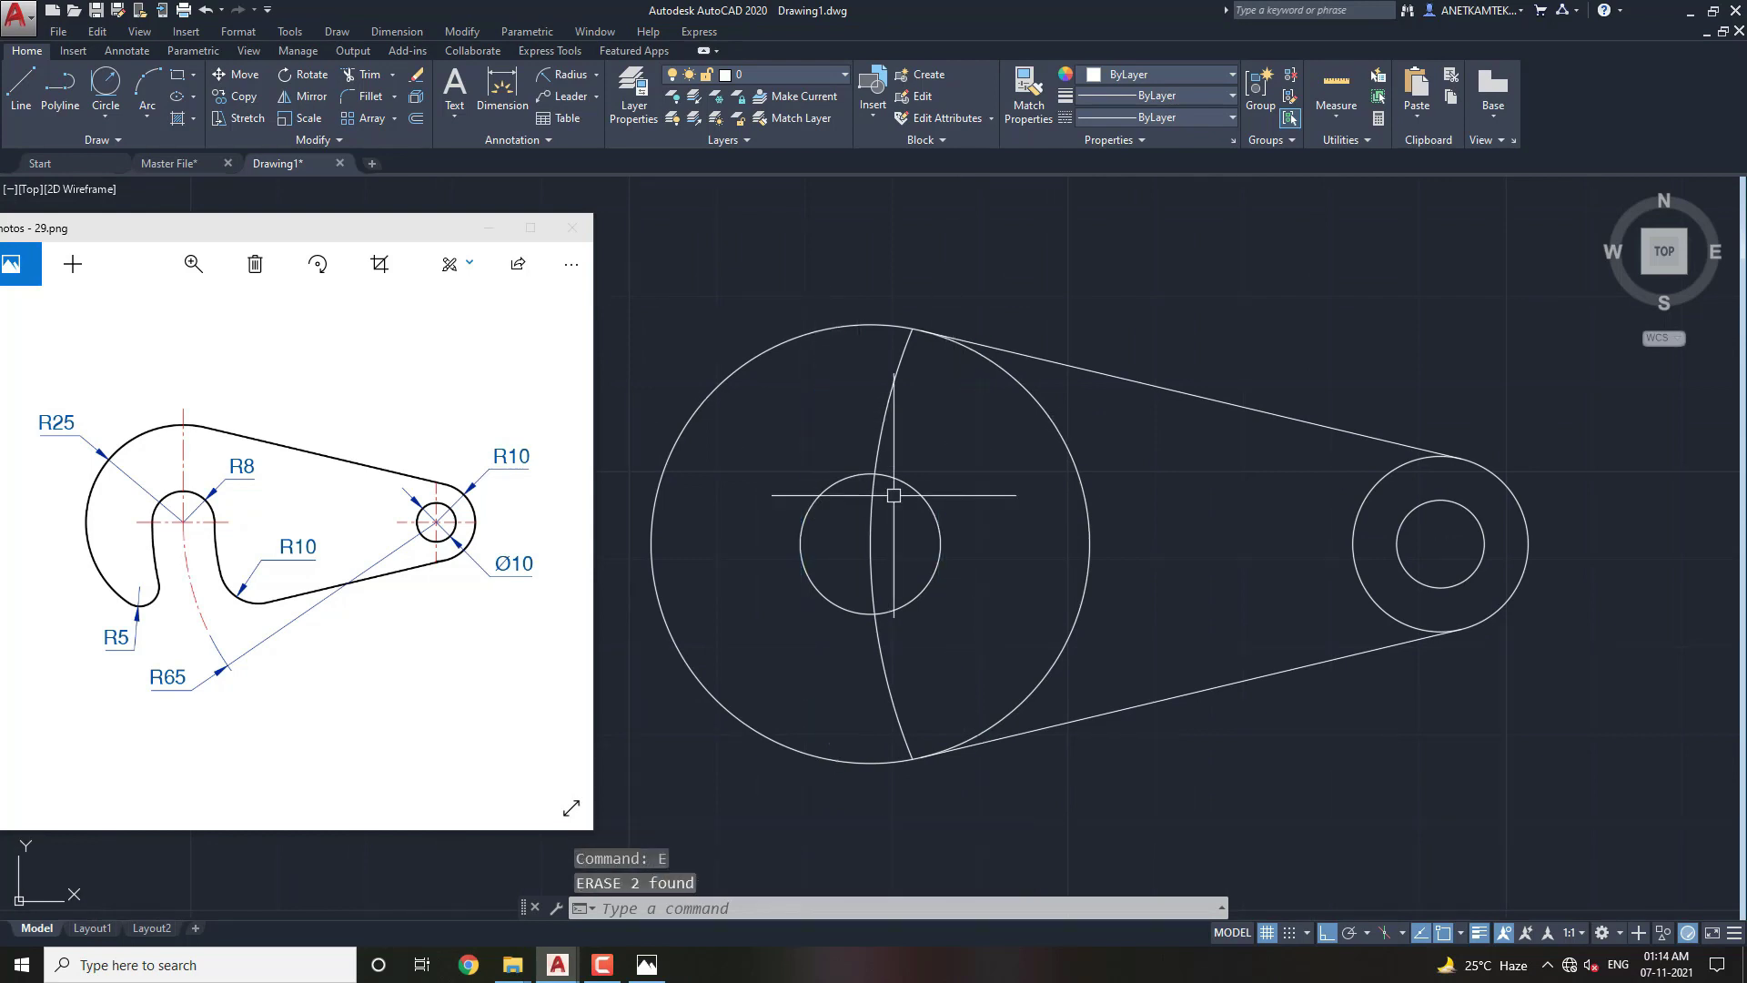
{"action": "middle_click_drag", "start_coordinate": [995, 580], "coordinate": [994, 578]}
{"action": "middle_click_drag", "start_coordinate": [1042, 454], "coordinate": [1045, 476]}
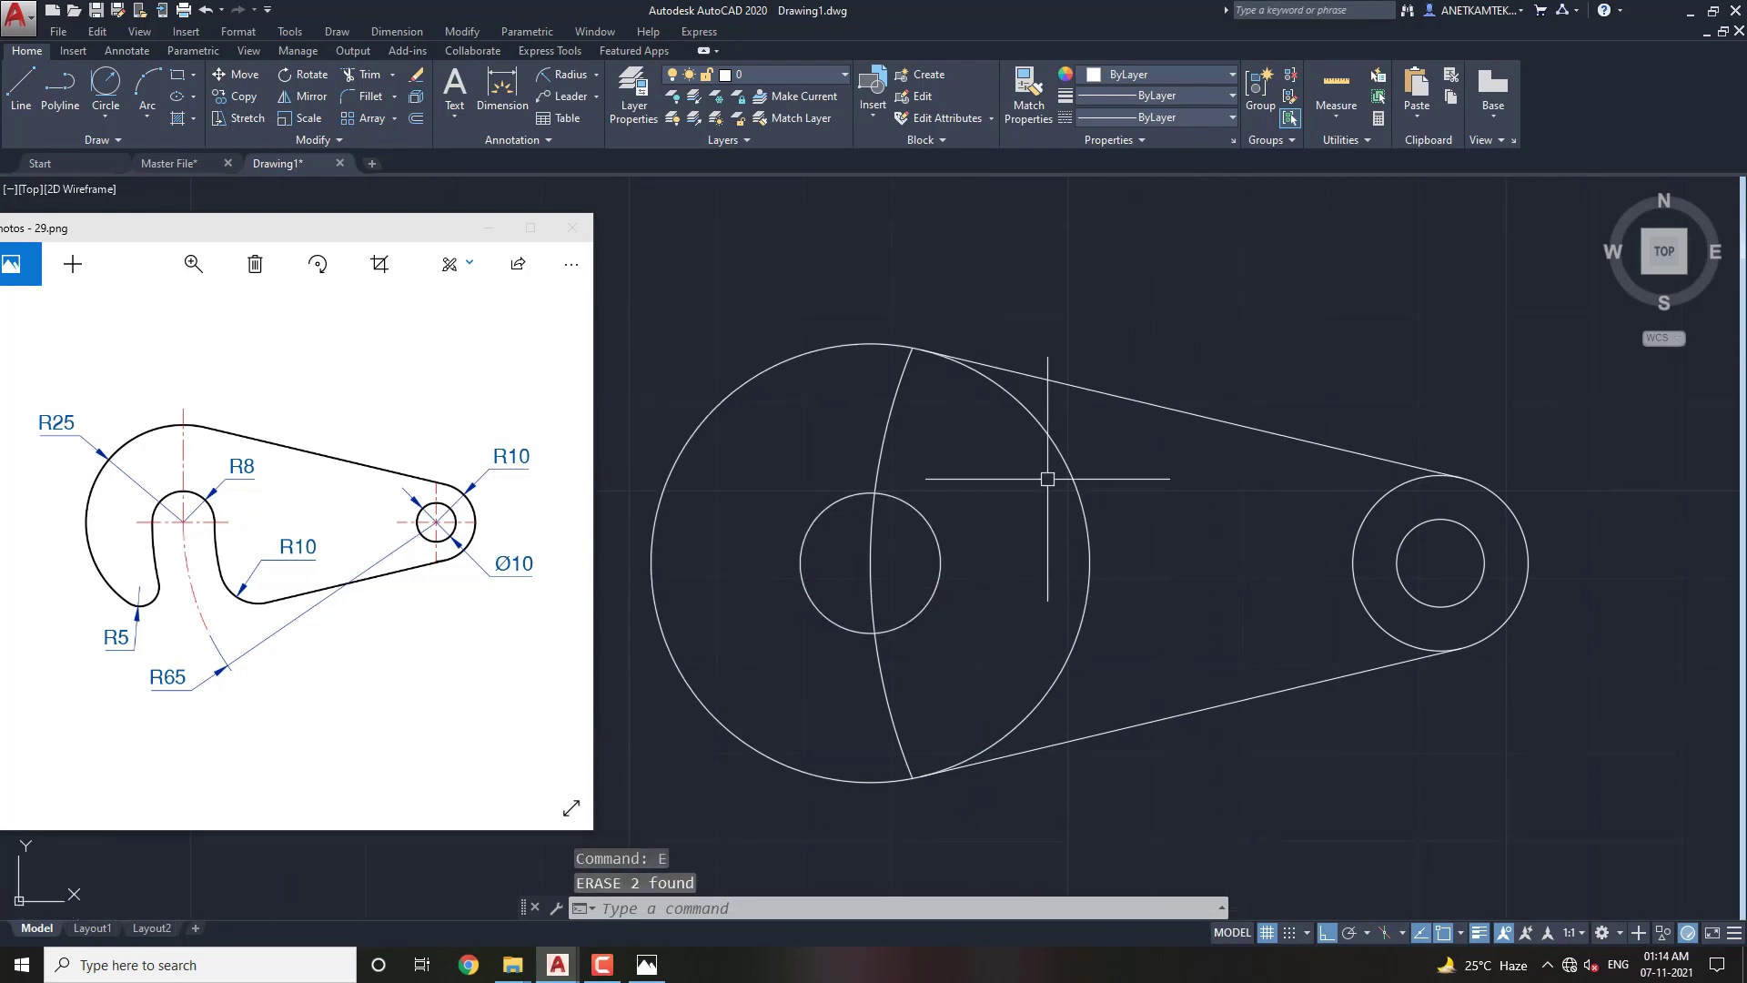
Offset the R65 arc by 8 to both its left and right sides.
{"action": "type", "text": "o"}
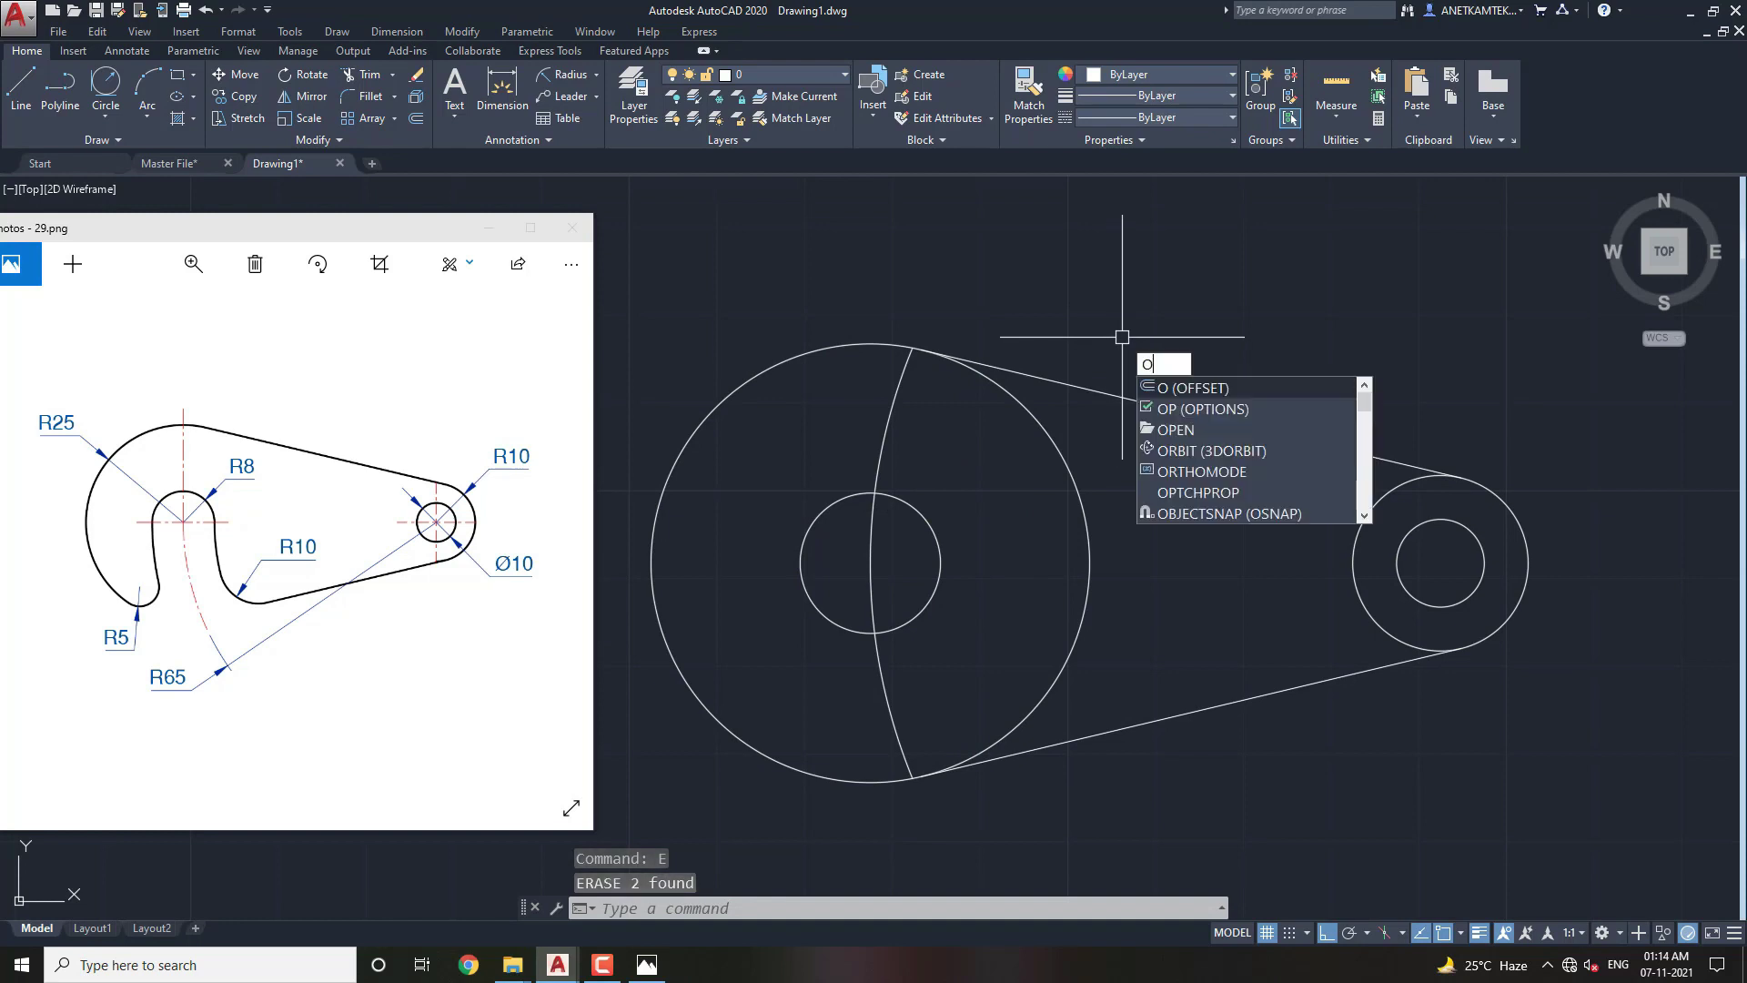
{"action": "key", "text": "Return"}
{"action": "type", "text": "8"}
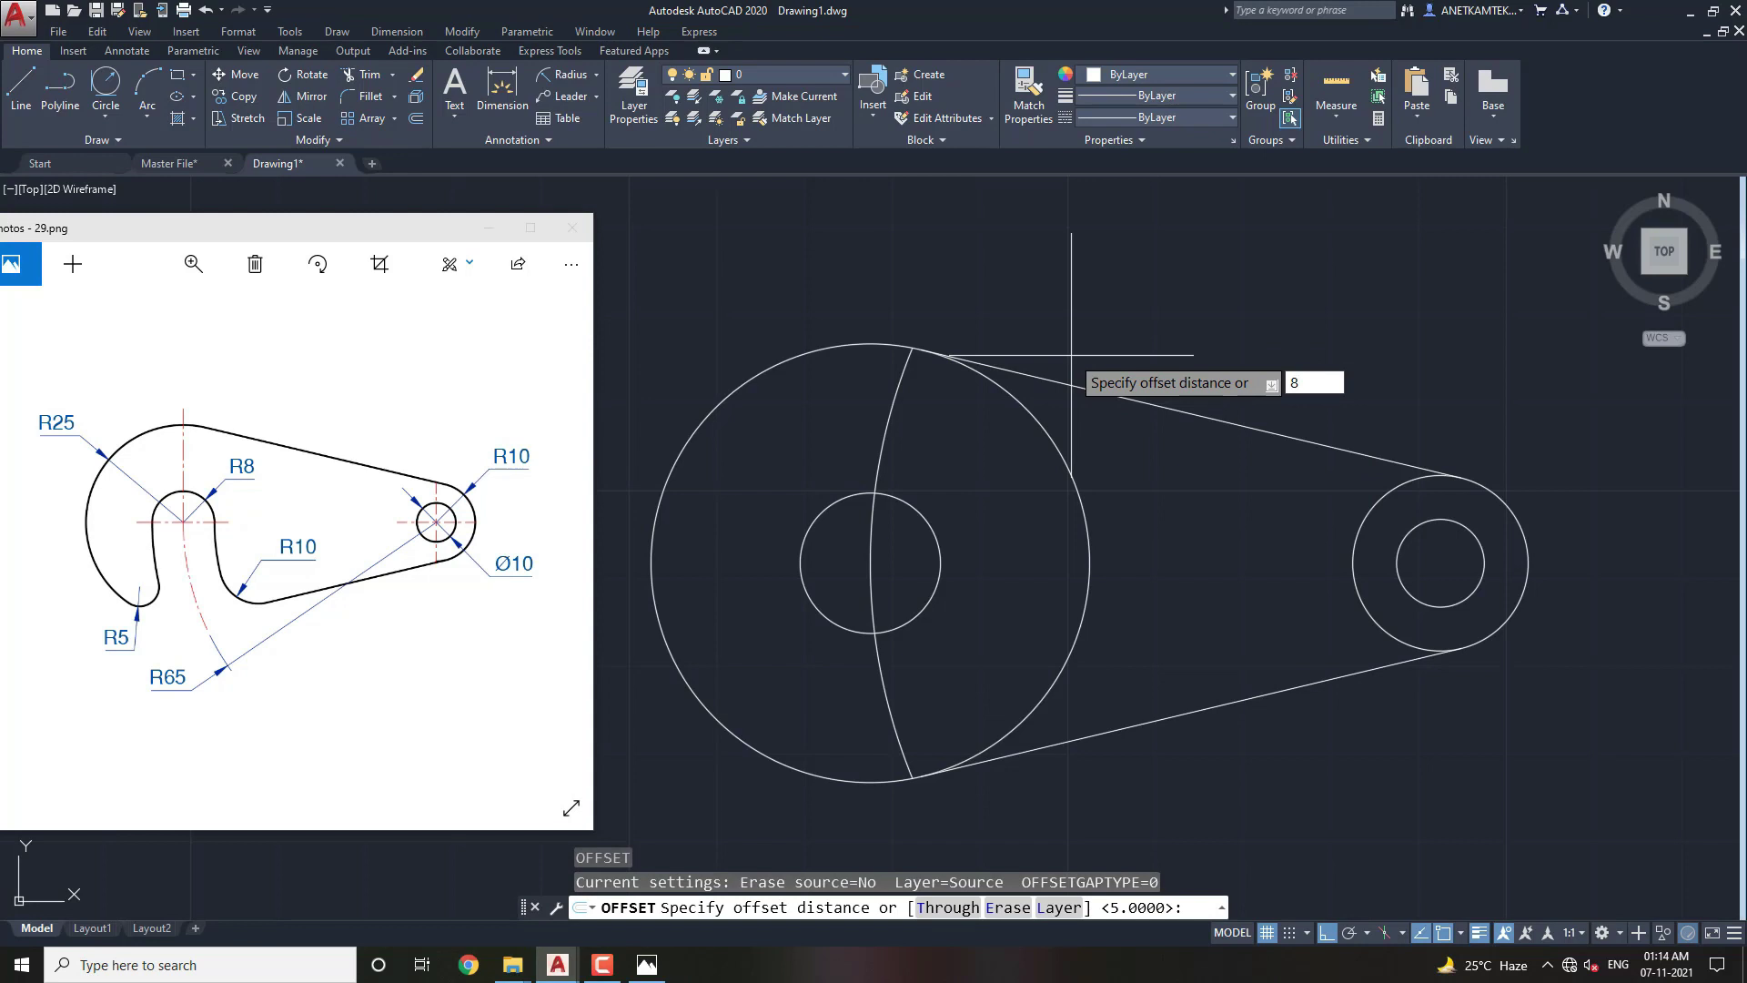
{"action": "key", "text": "Return"}
{"action": "left_click", "coordinate": [884, 446]}
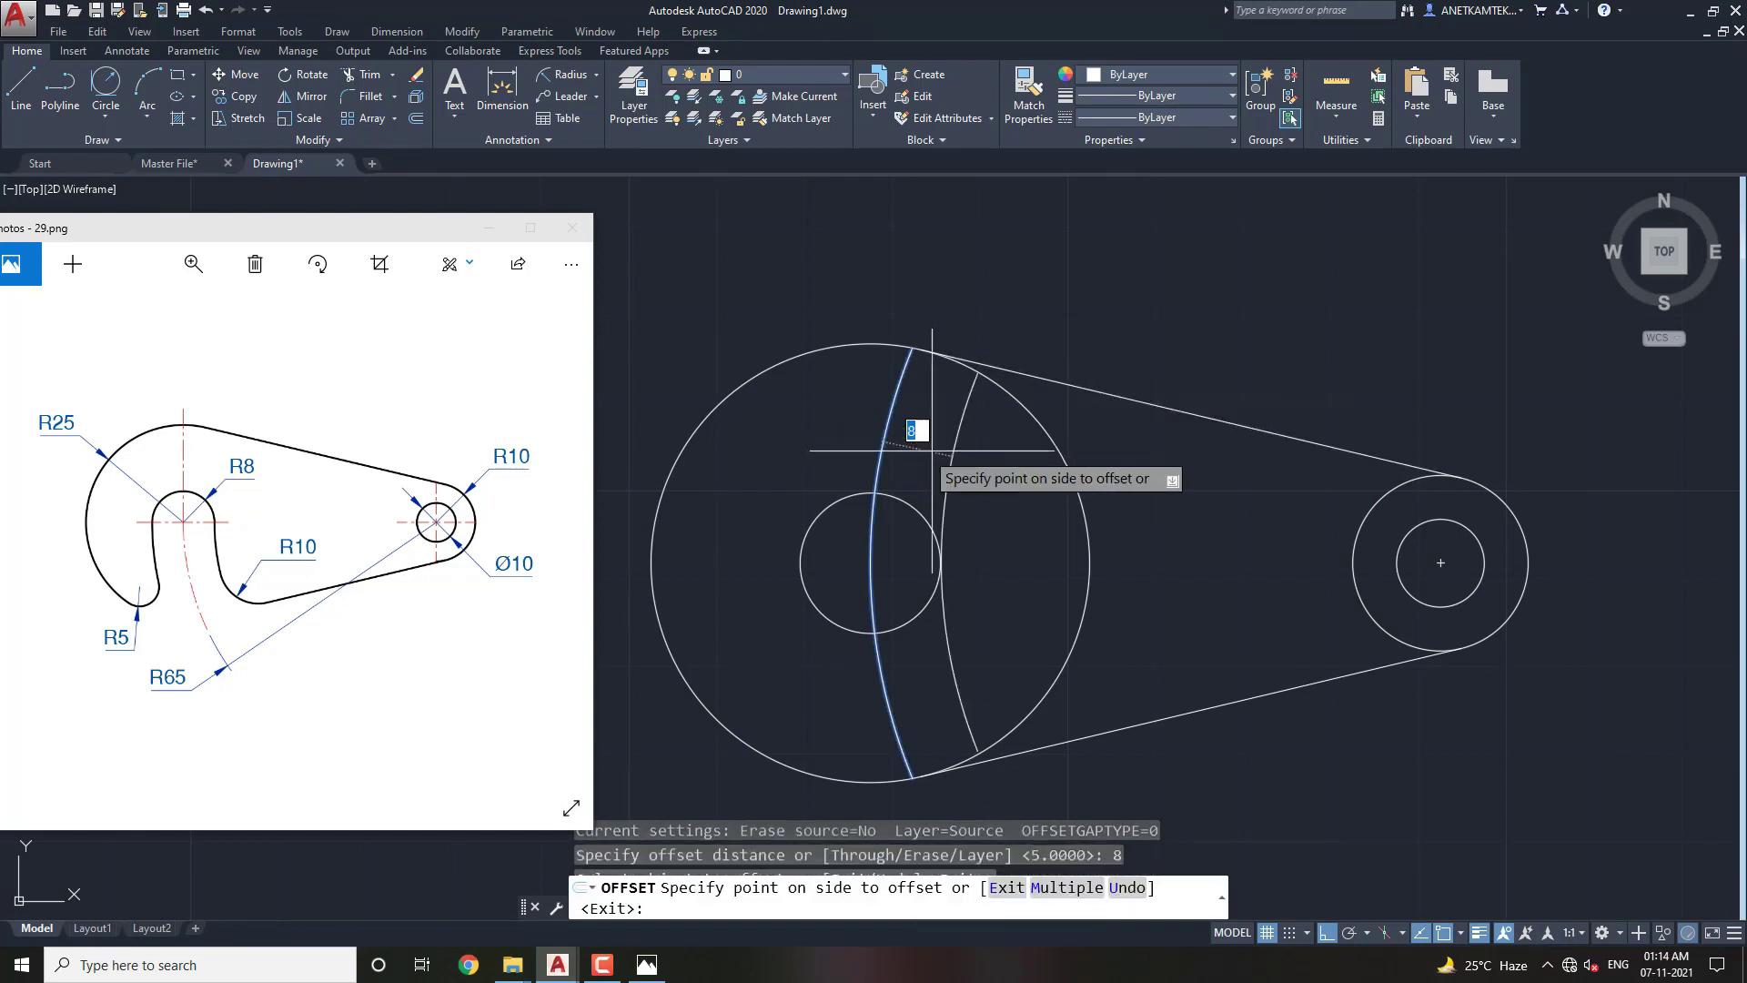
{"action": "left_click", "coordinate": [1005, 473]}
{"action": "left_click", "coordinate": [883, 451]}
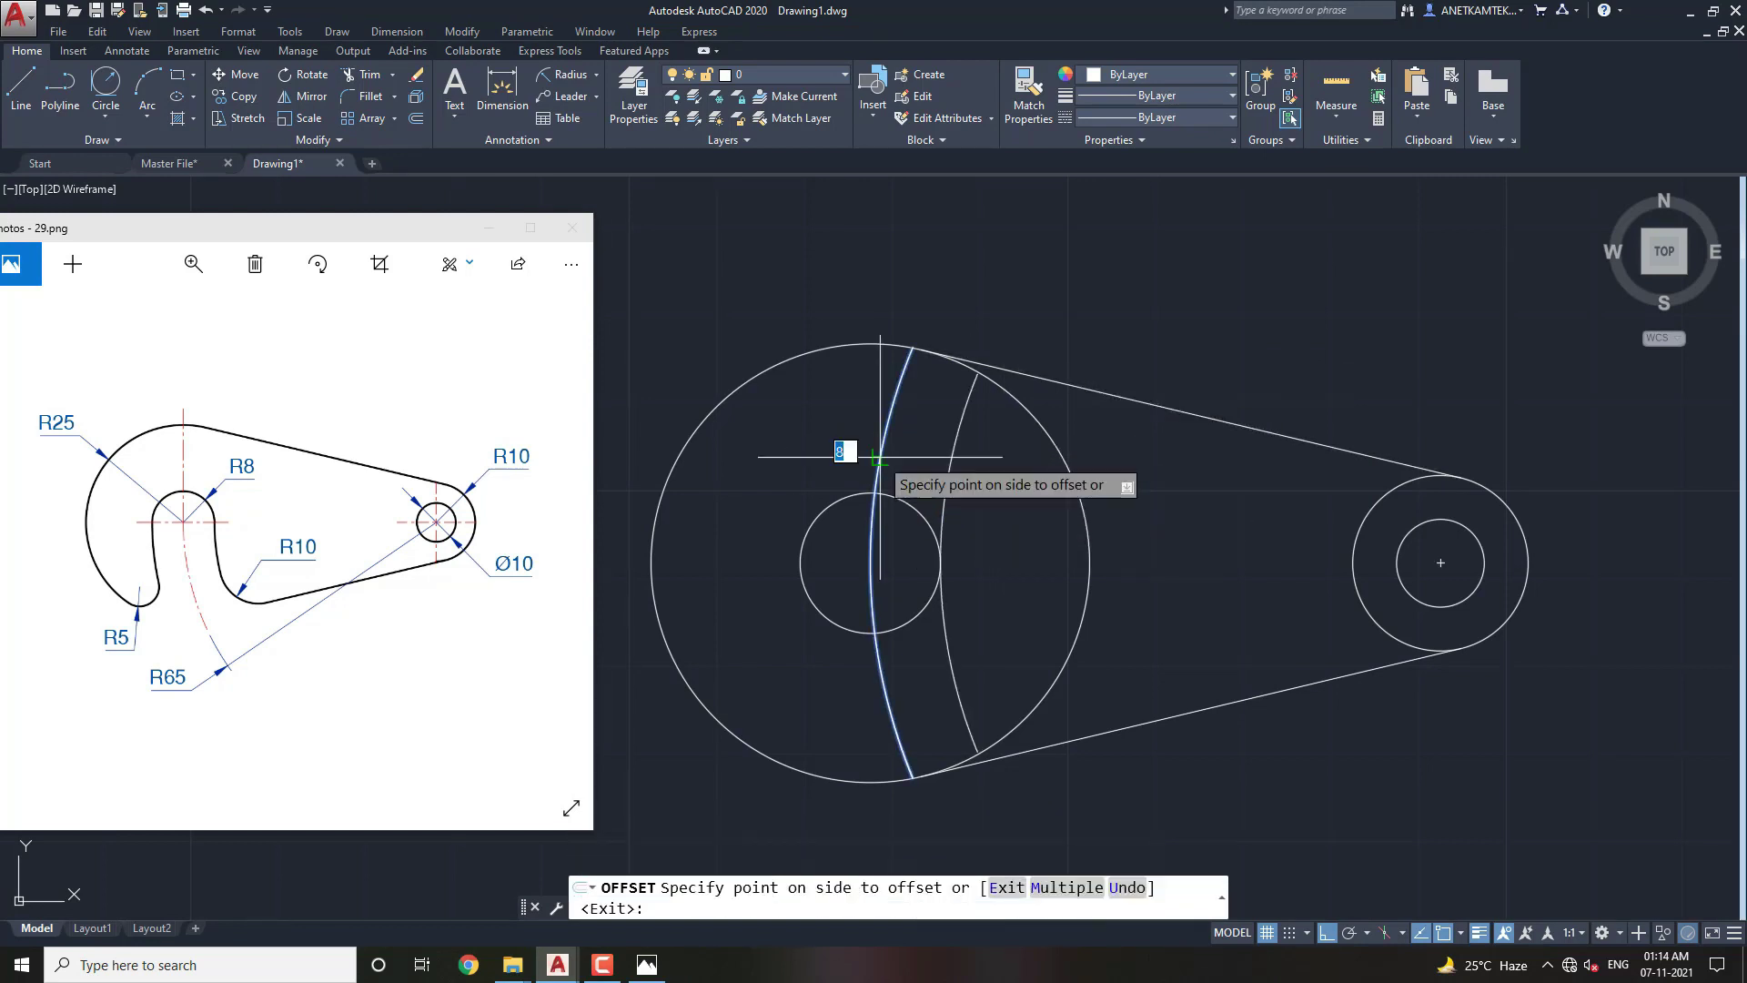
{"action": "left_click", "coordinate": [757, 448]}
{"action": "key", "text": "Escape"}
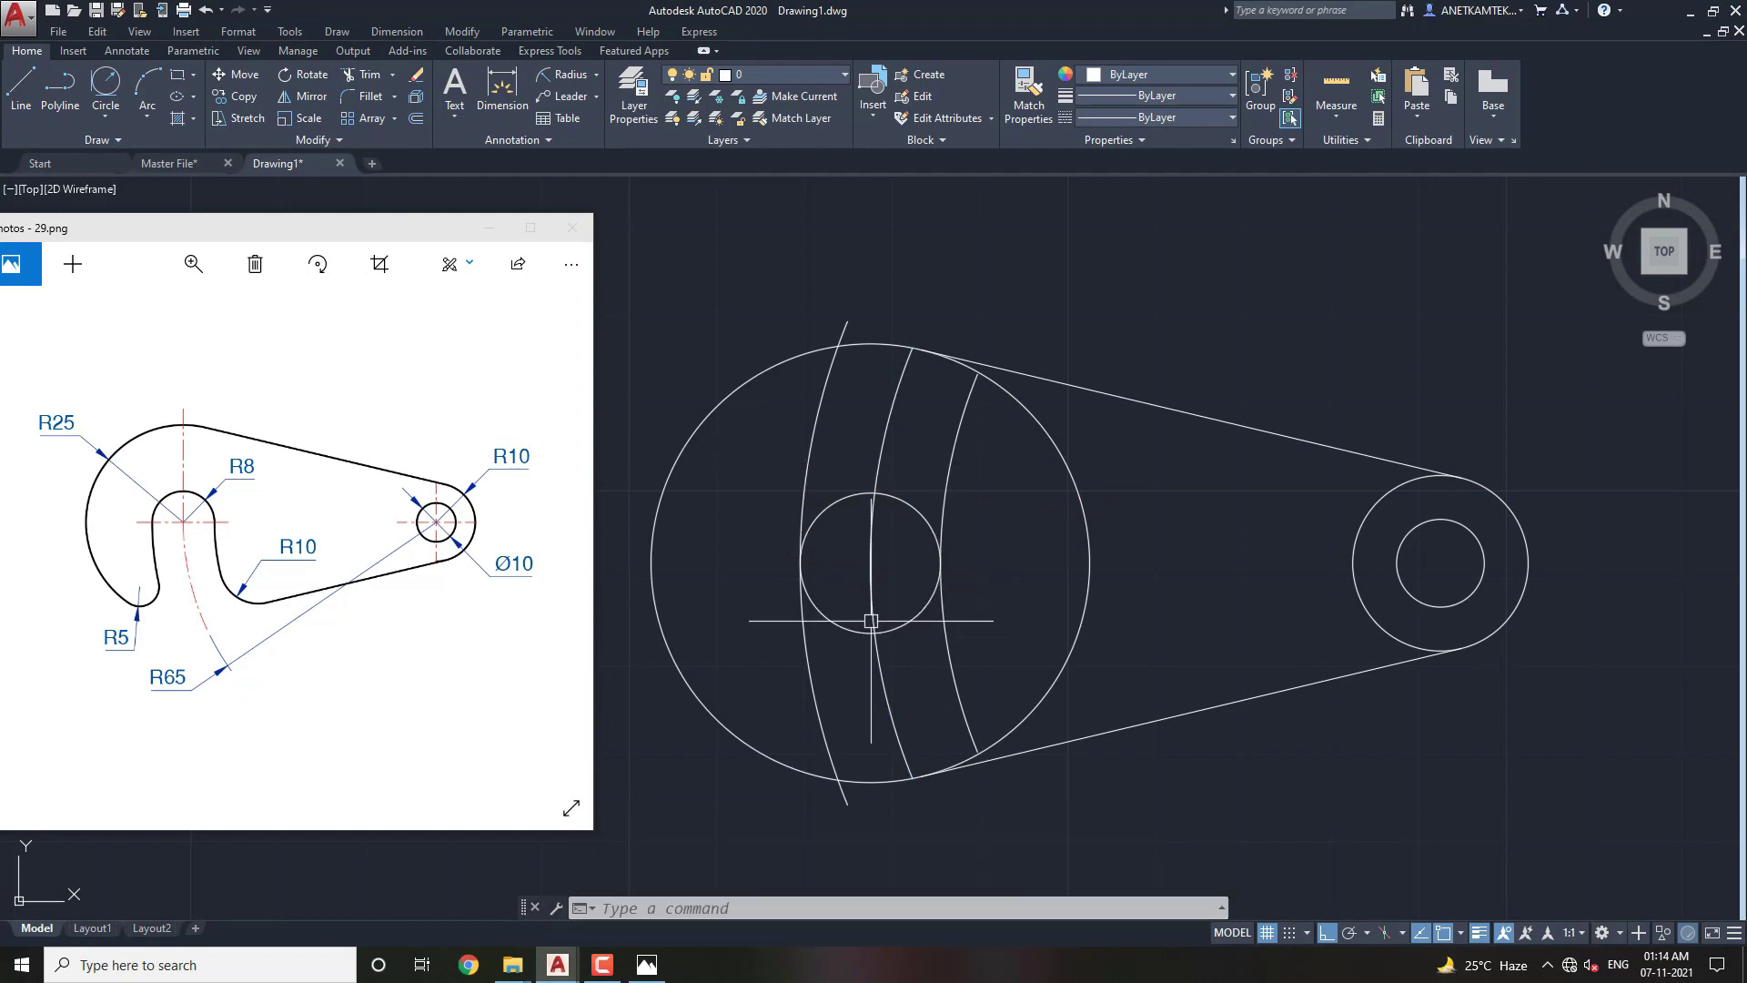
Select the inner right and left offset arcs, then clear the selection.
{"action": "middle_click_drag", "start_coordinate": [864, 633], "coordinate": [864, 589]}
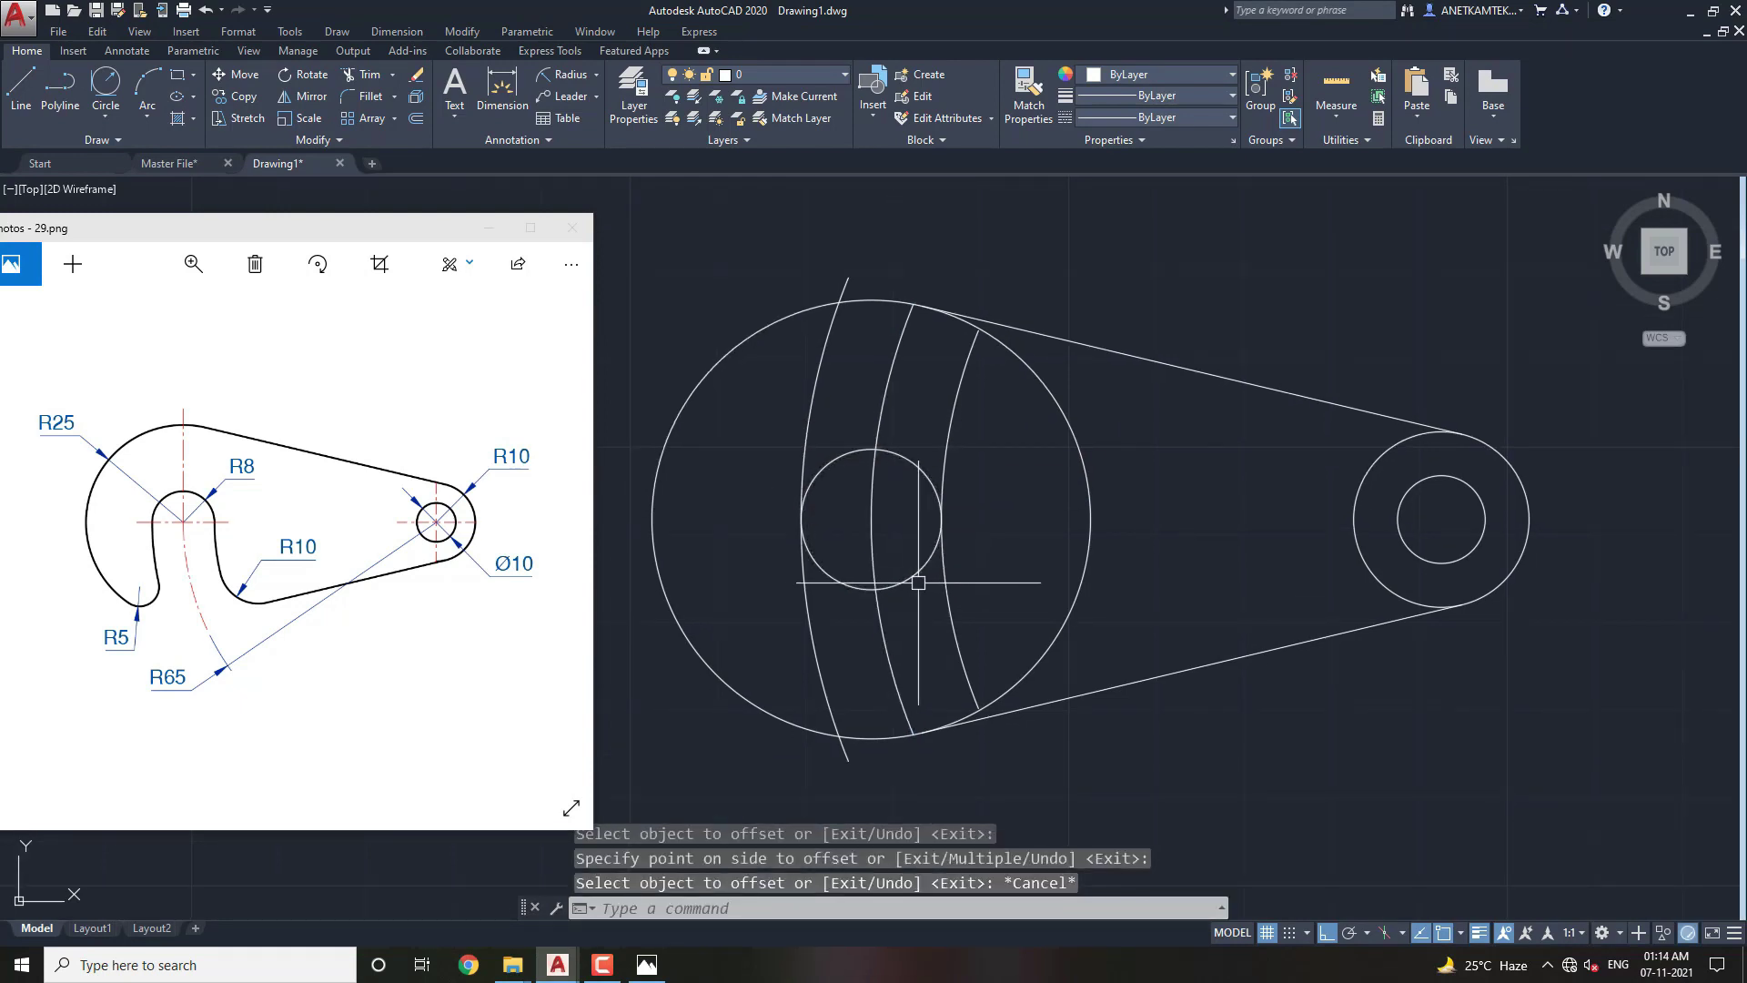
{"action": "left_click", "coordinate": [943, 560]}
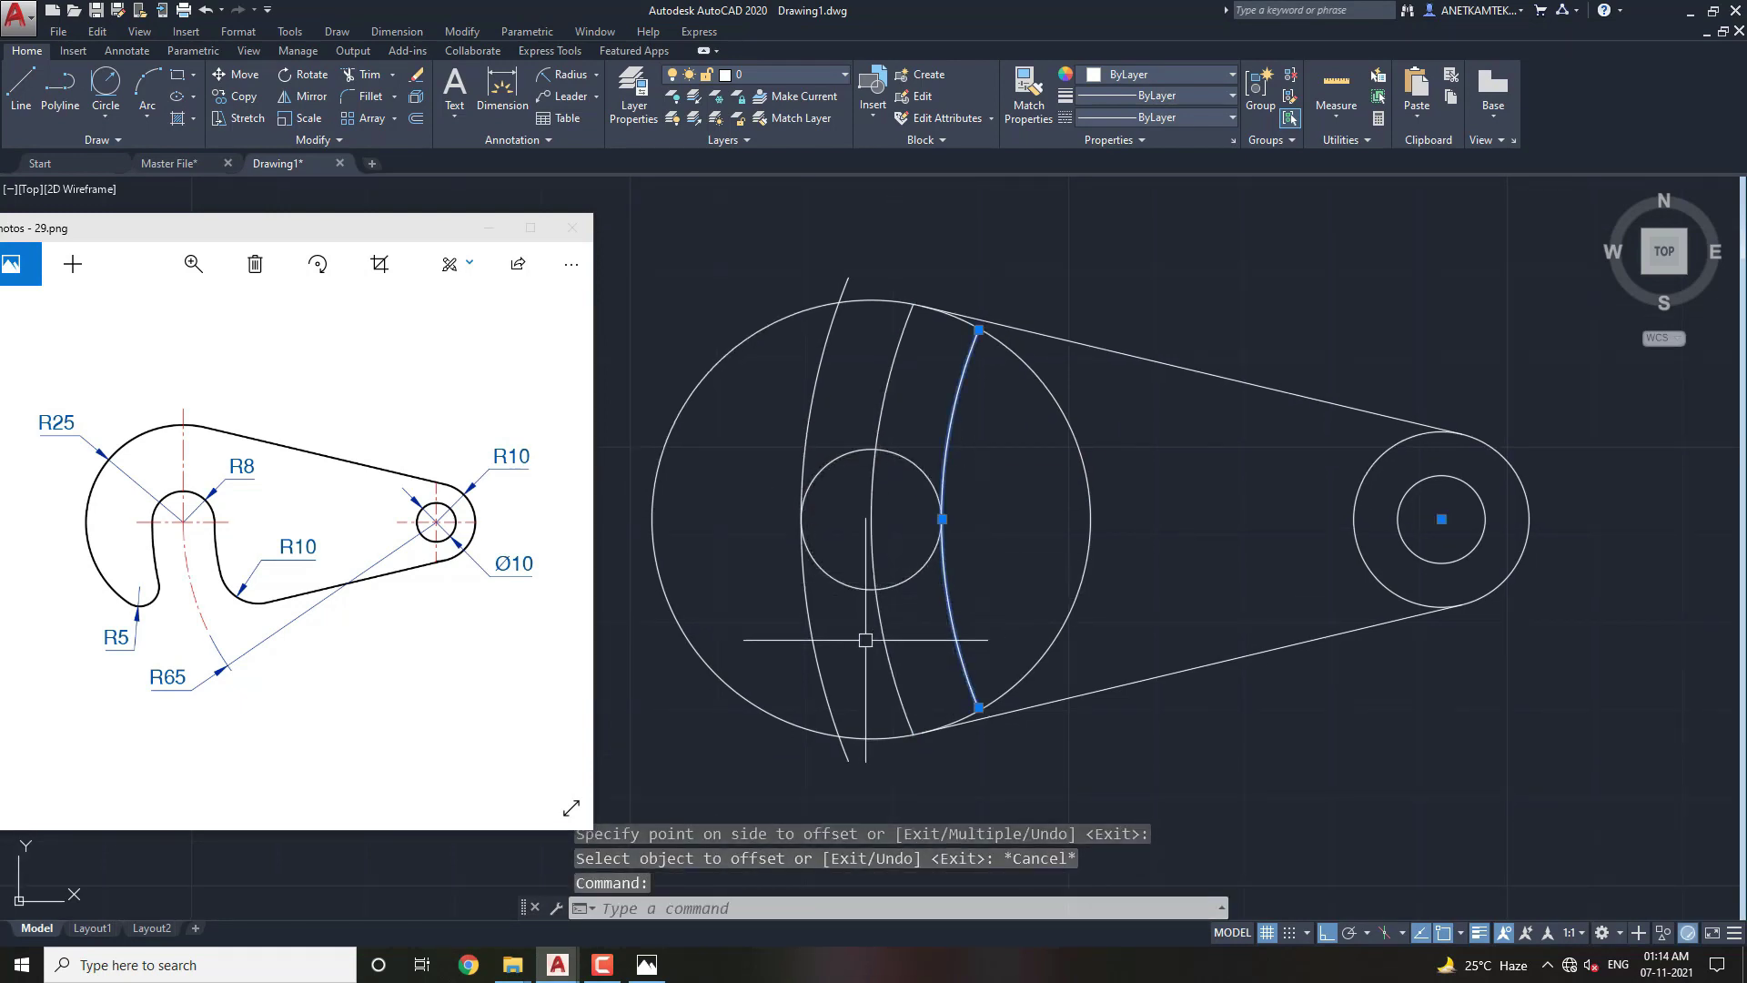
{"action": "left_click", "coordinate": [873, 630]}
{"action": "left_click", "coordinate": [806, 634]}
{"action": "key", "text": "Escape"}
{"action": "type", "text": "TR"}
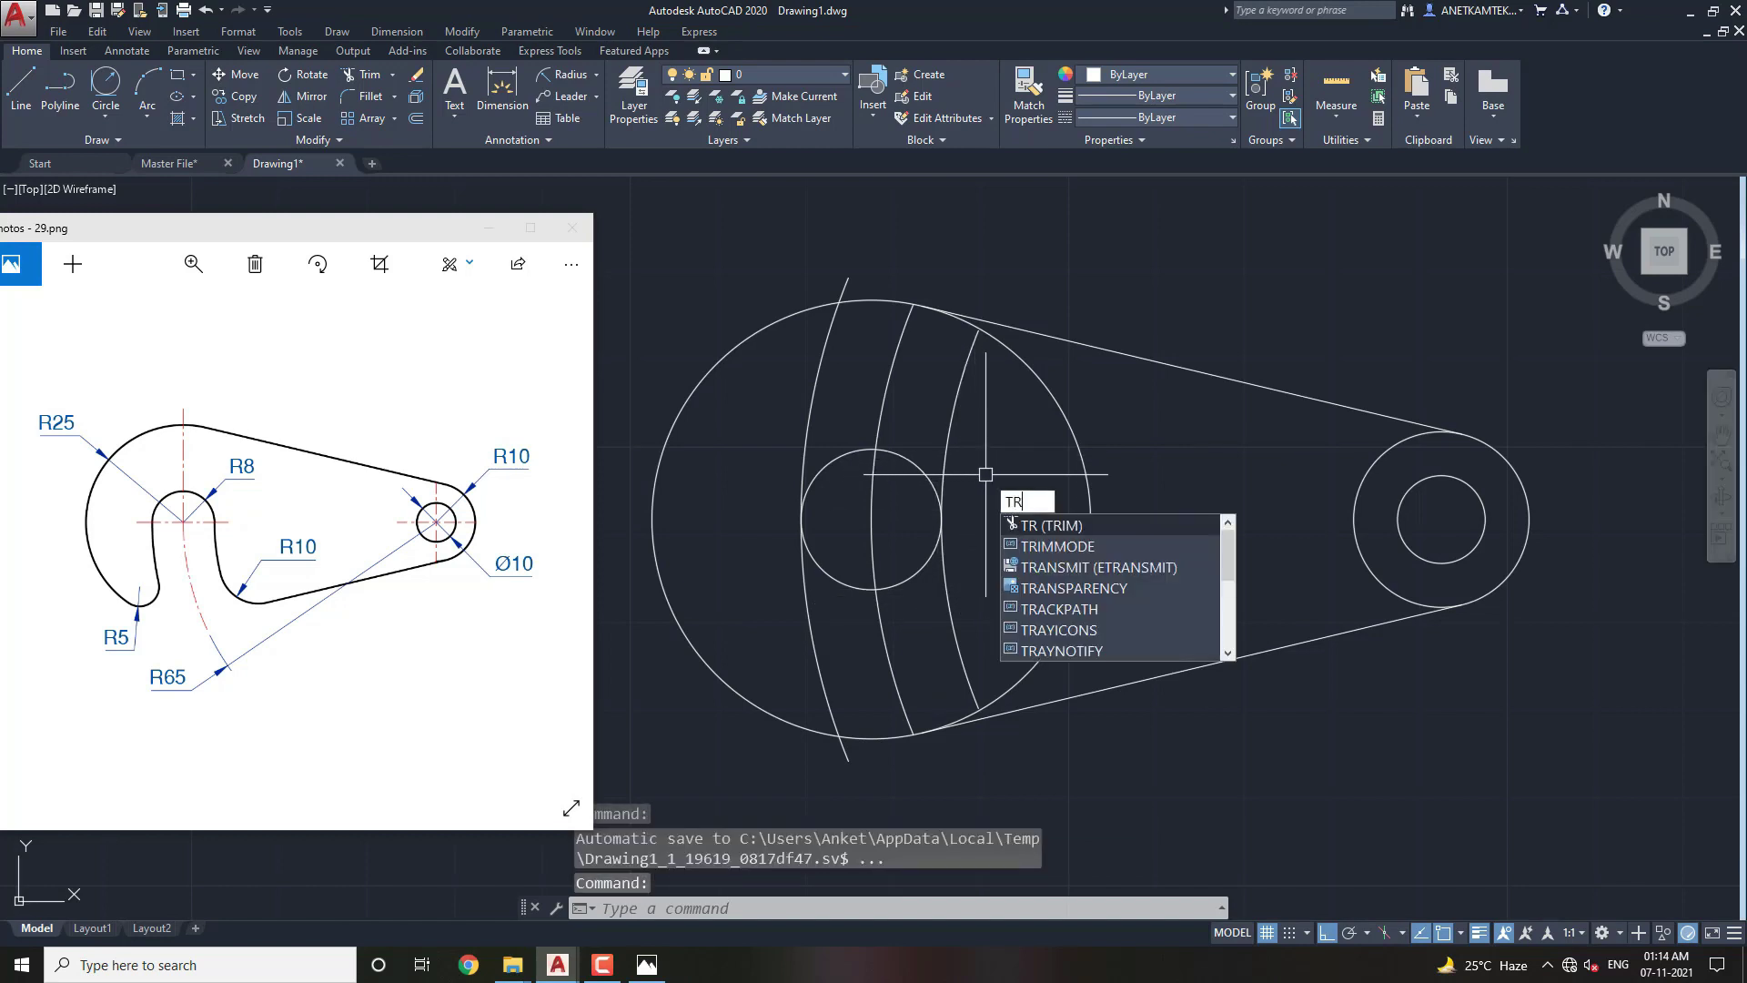
Trim the excess arc tails and the left part of the right circle.
{"action": "key", "text": "Return"}
{"action": "key", "text": "Return"}
{"action": "left_click", "coordinate": [964, 387]}
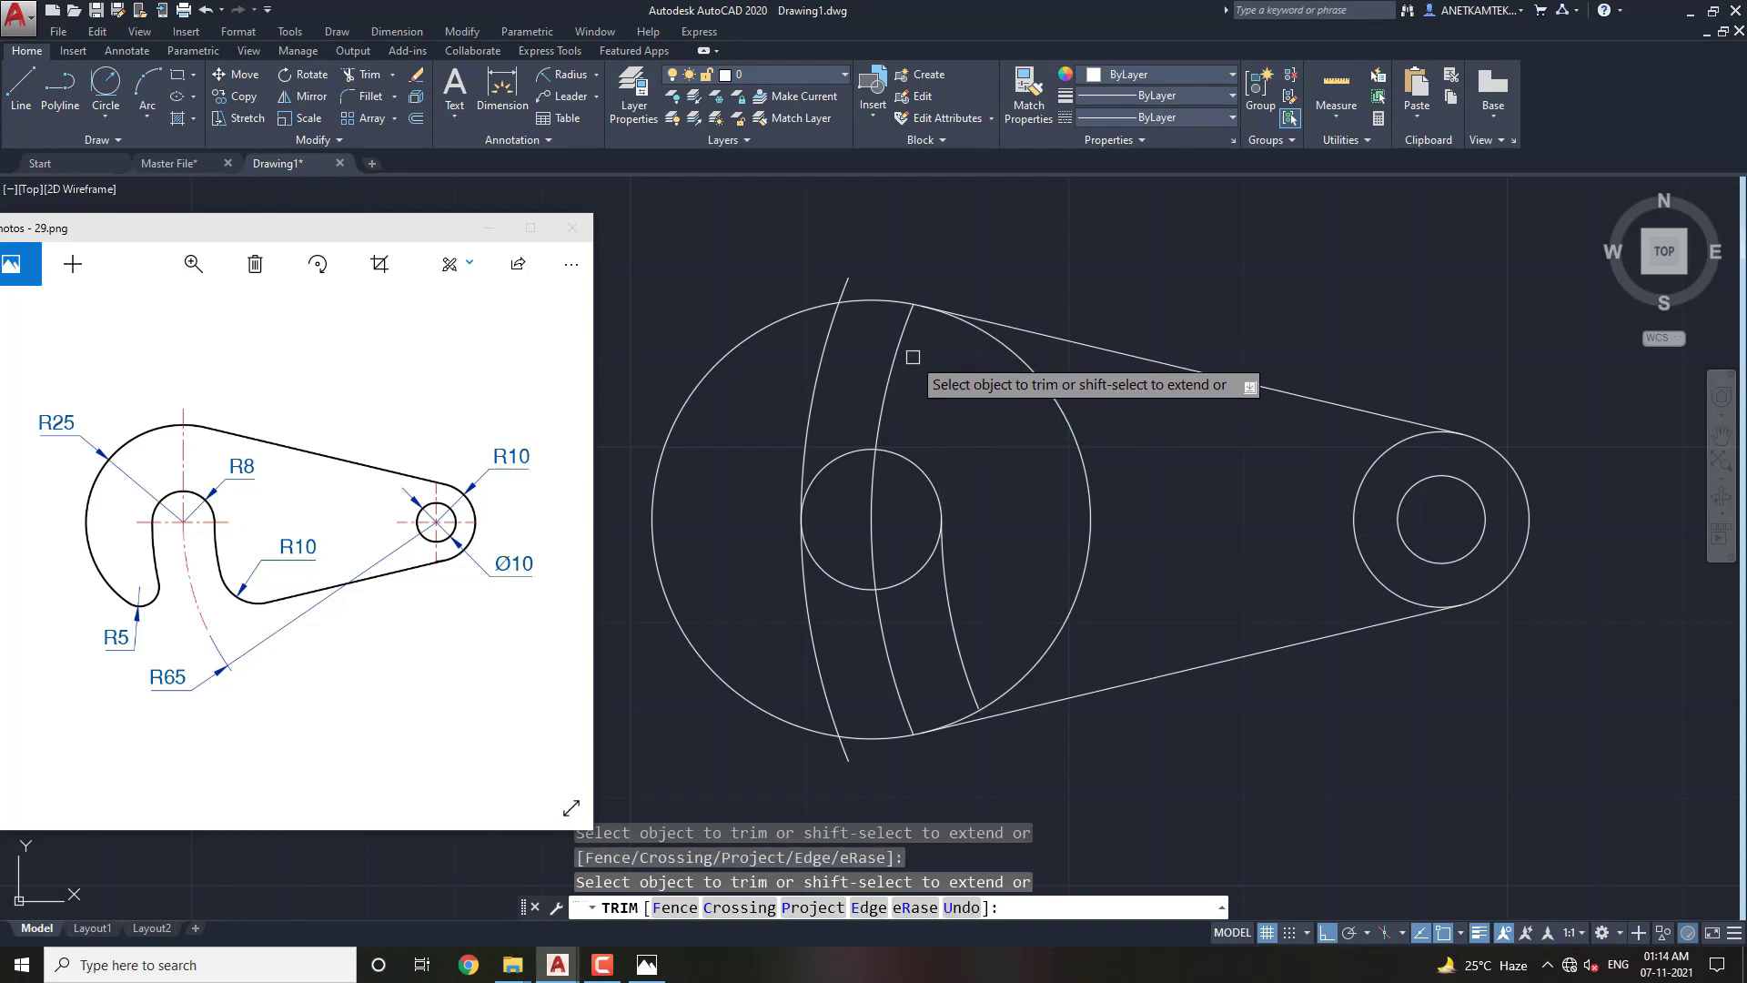
{"action": "left_click", "coordinate": [826, 344]}
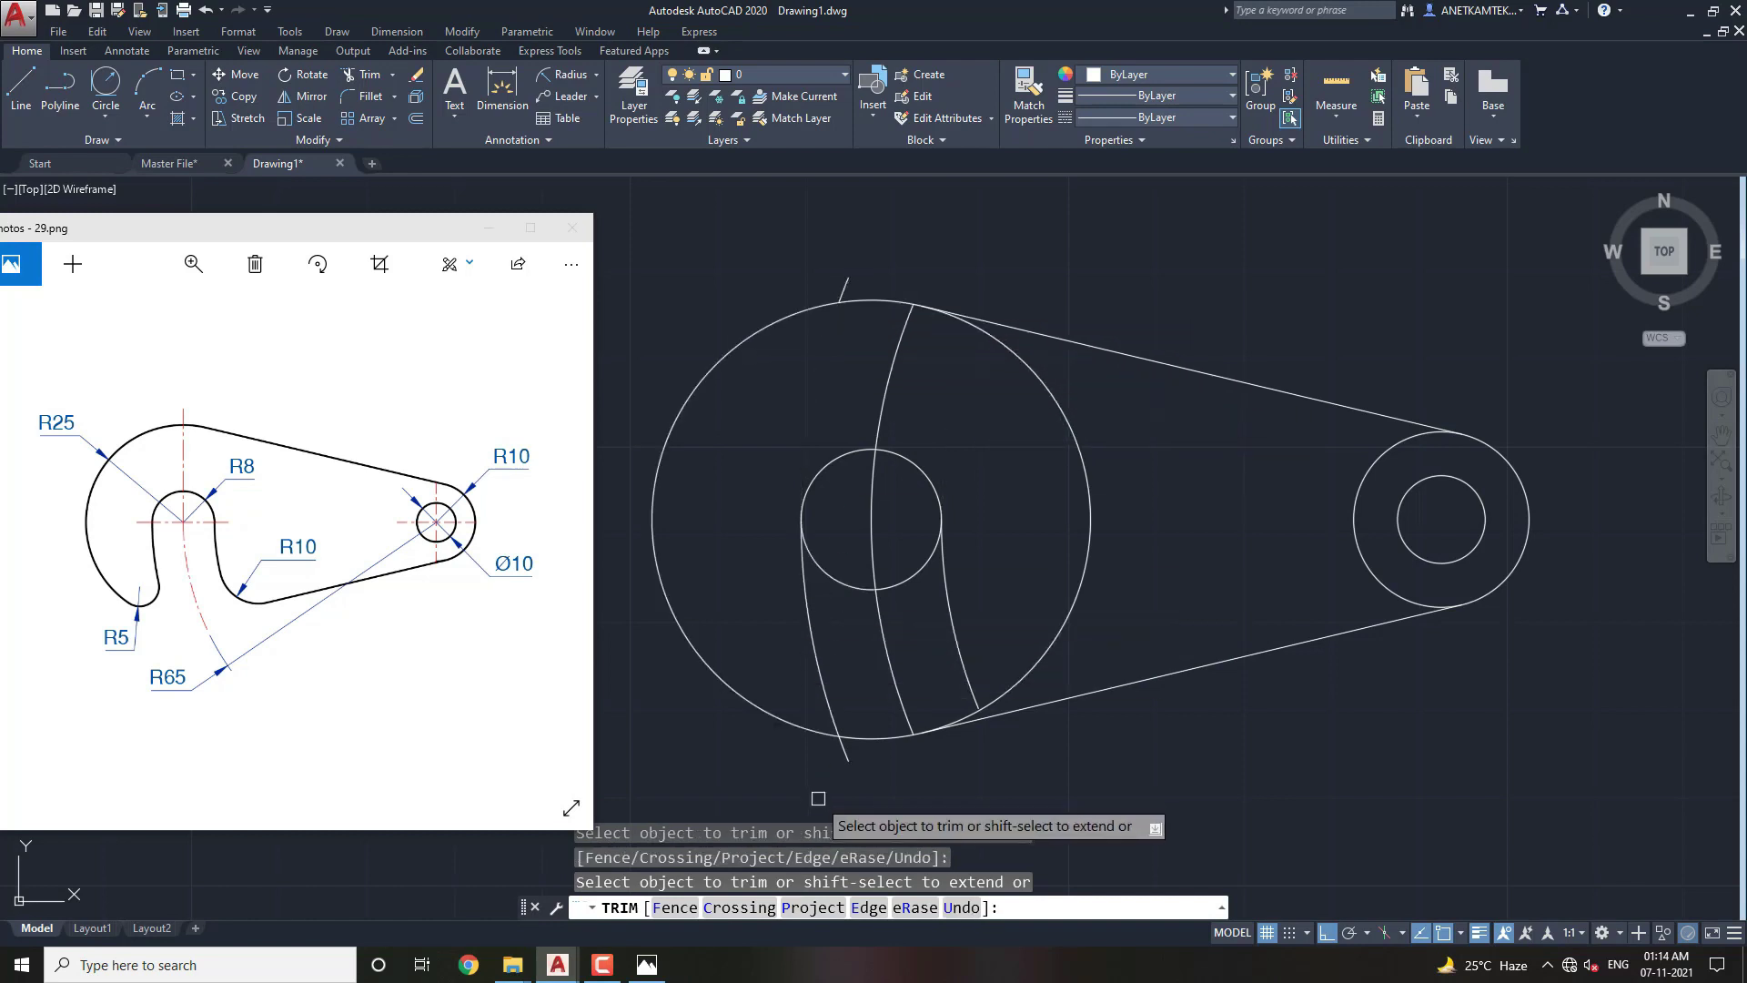
{"action": "left_click", "coordinate": [845, 748]}
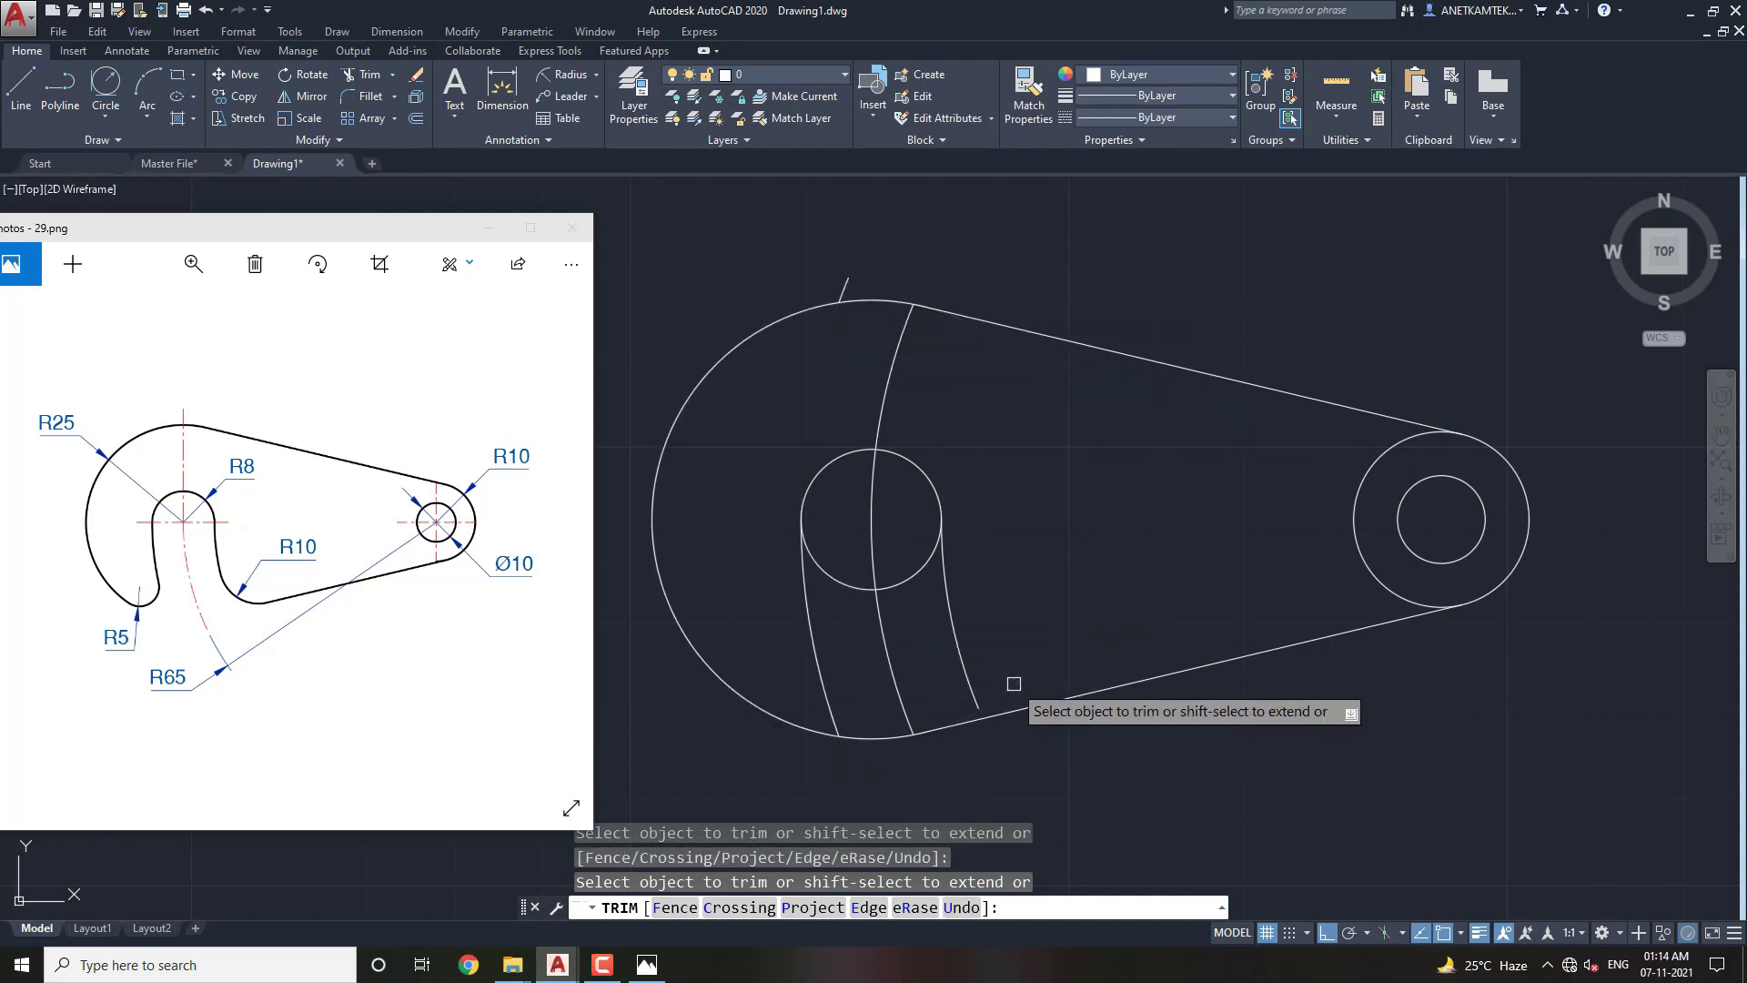
{"action": "left_click", "coordinate": [1383, 574]}
{"action": "middle_click_drag", "start_coordinate": [1055, 639], "coordinate": [1042, 592]}
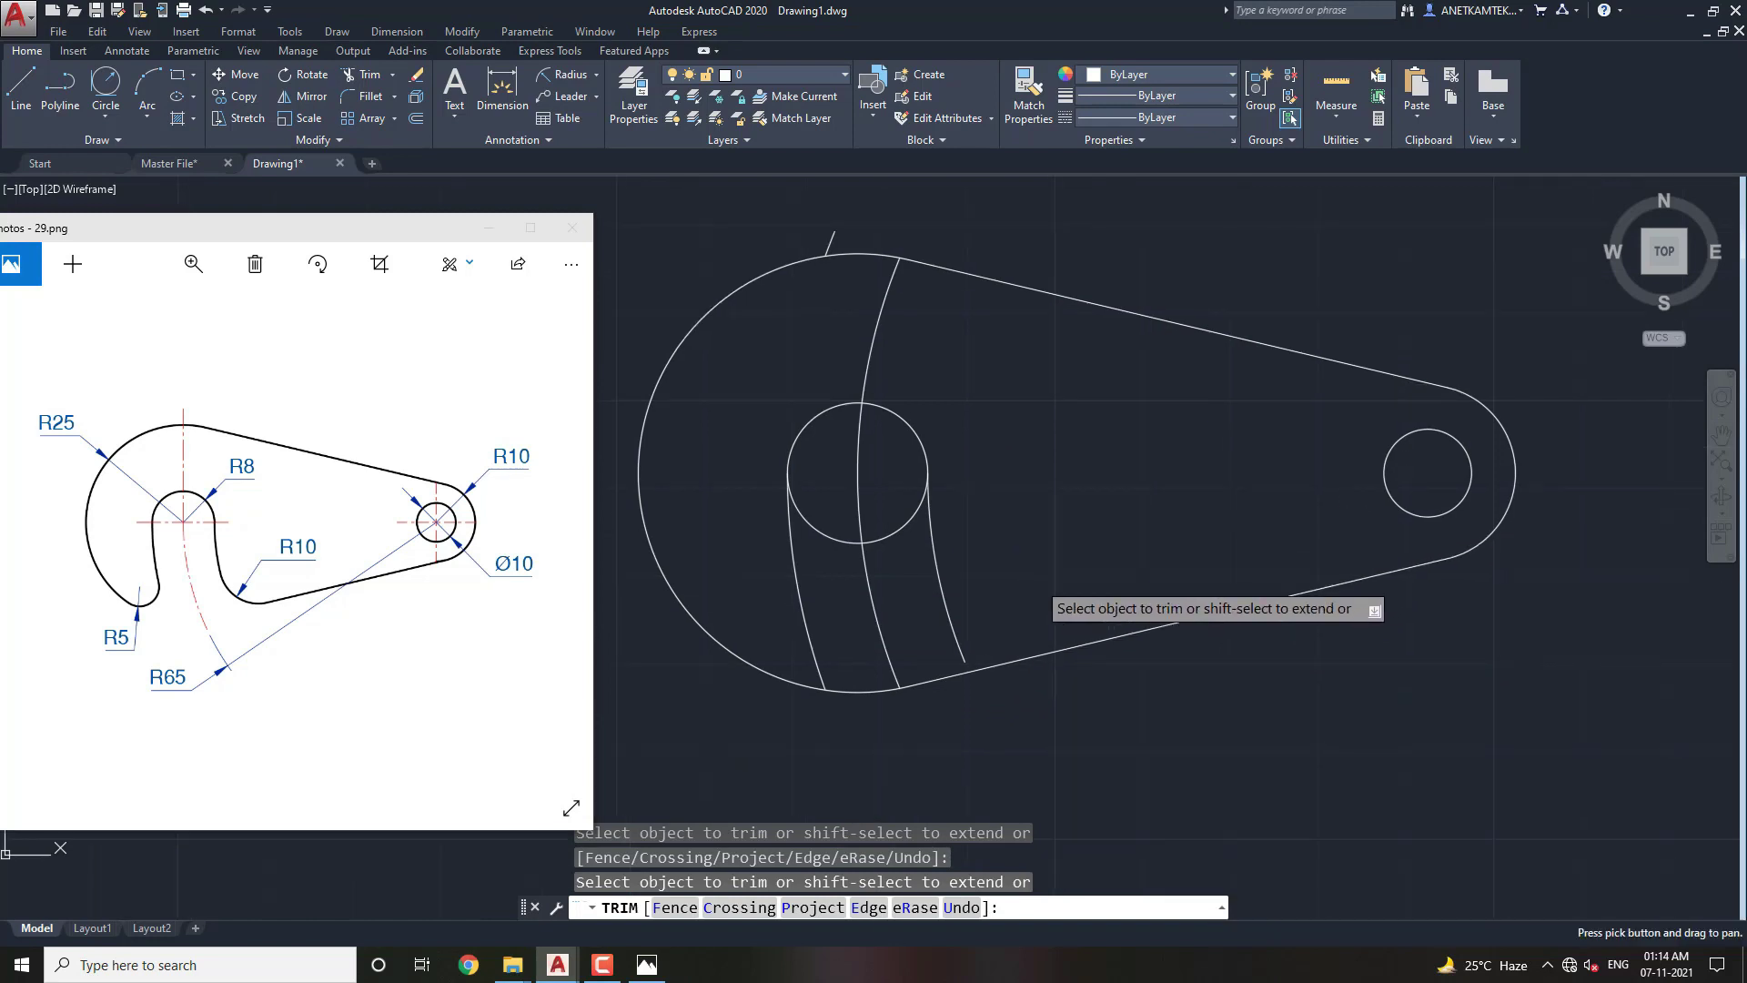
{"action": "key", "text": "Escape"}
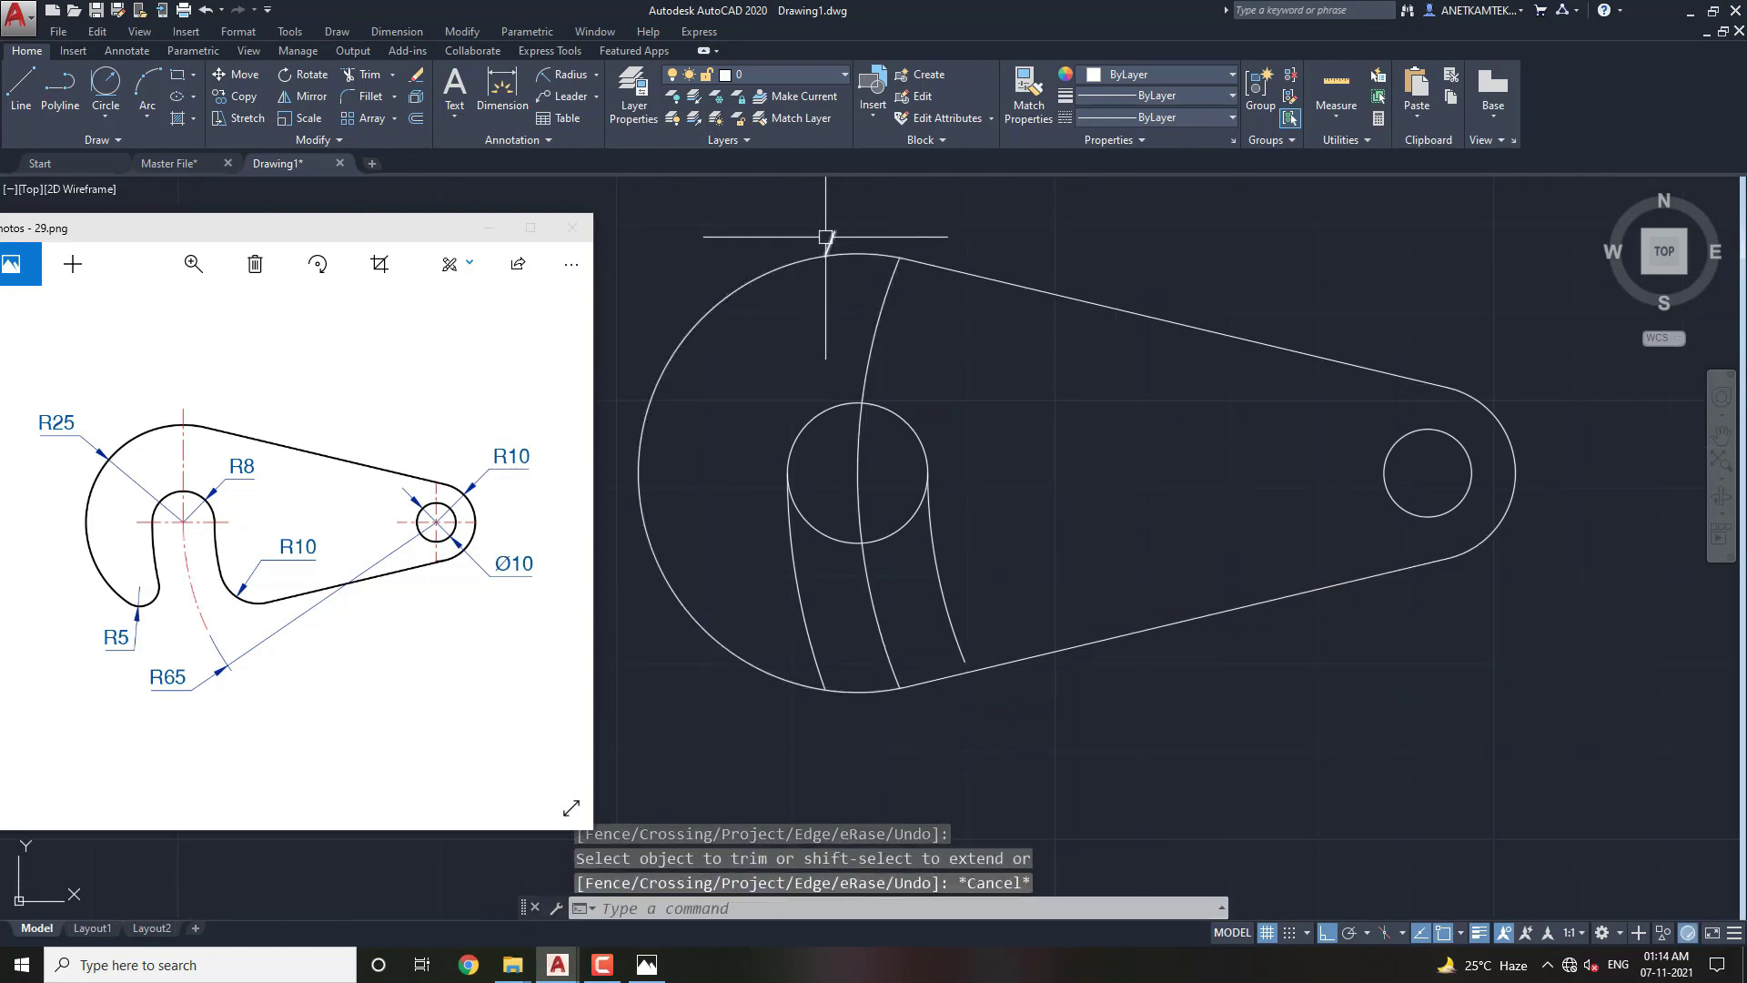
Erase the stray leftover arc above the outline.
{"action": "left_click", "coordinate": [825, 236]}
{"action": "type", "text": "e"}
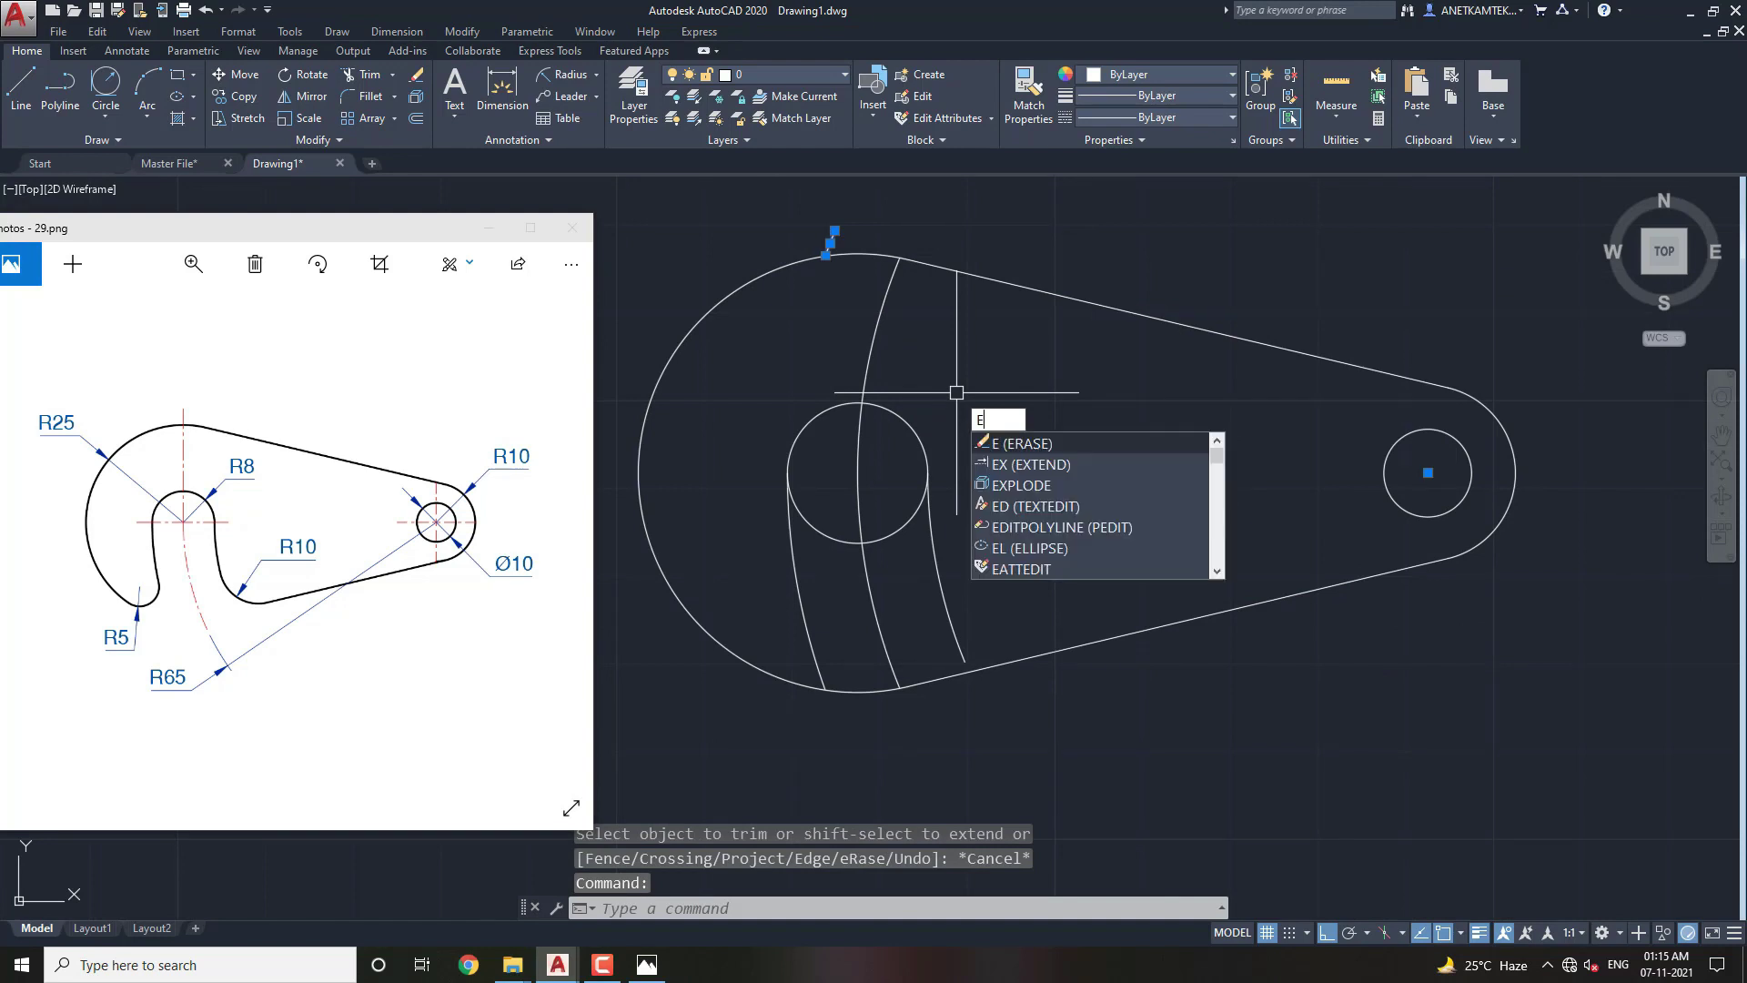
{"action": "key", "text": "Return"}
{"action": "scroll", "coordinate": [783, 475], "scroll_direction": "up", "scroll_amount": 1}
{"action": "middle_click_drag", "start_coordinate": [783, 476], "coordinate": [848, 520]}
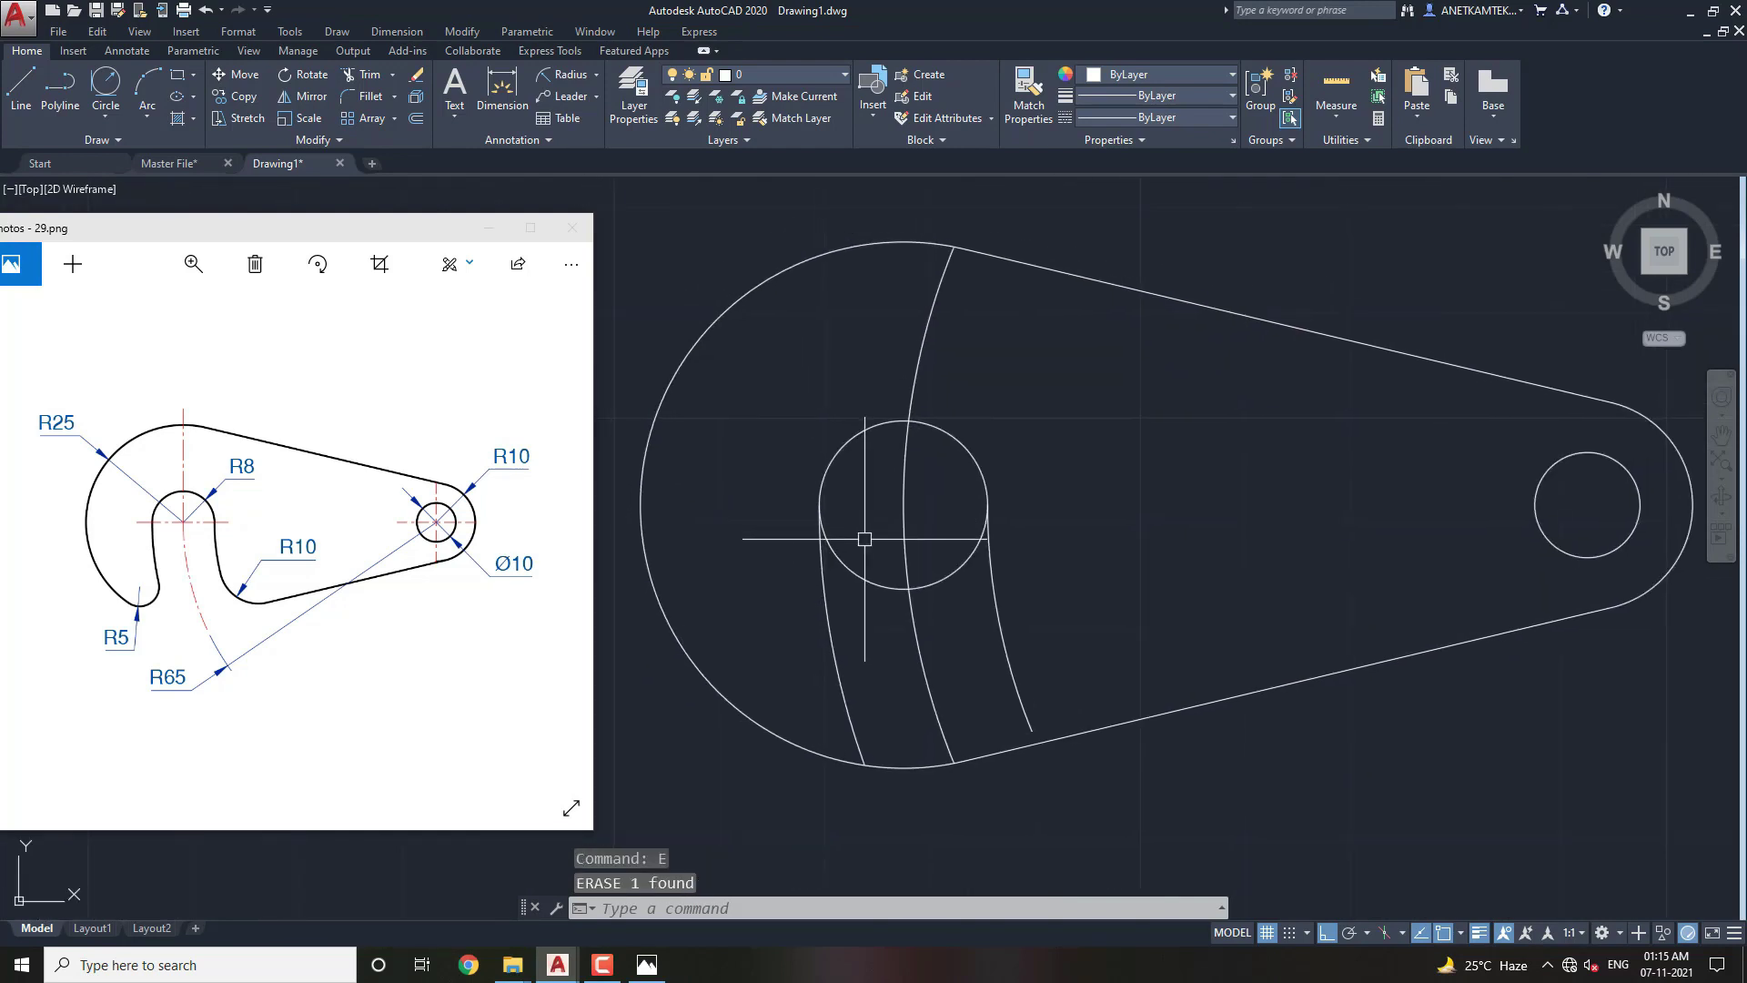
{"action": "type", "text": "TR"}
Trim the R8 circle's lower arc on both sides to open the U-shaped slot.
{"action": "key", "text": "Return"}
{"action": "key", "text": "Return"}
{"action": "left_click", "coordinate": [850, 572]}
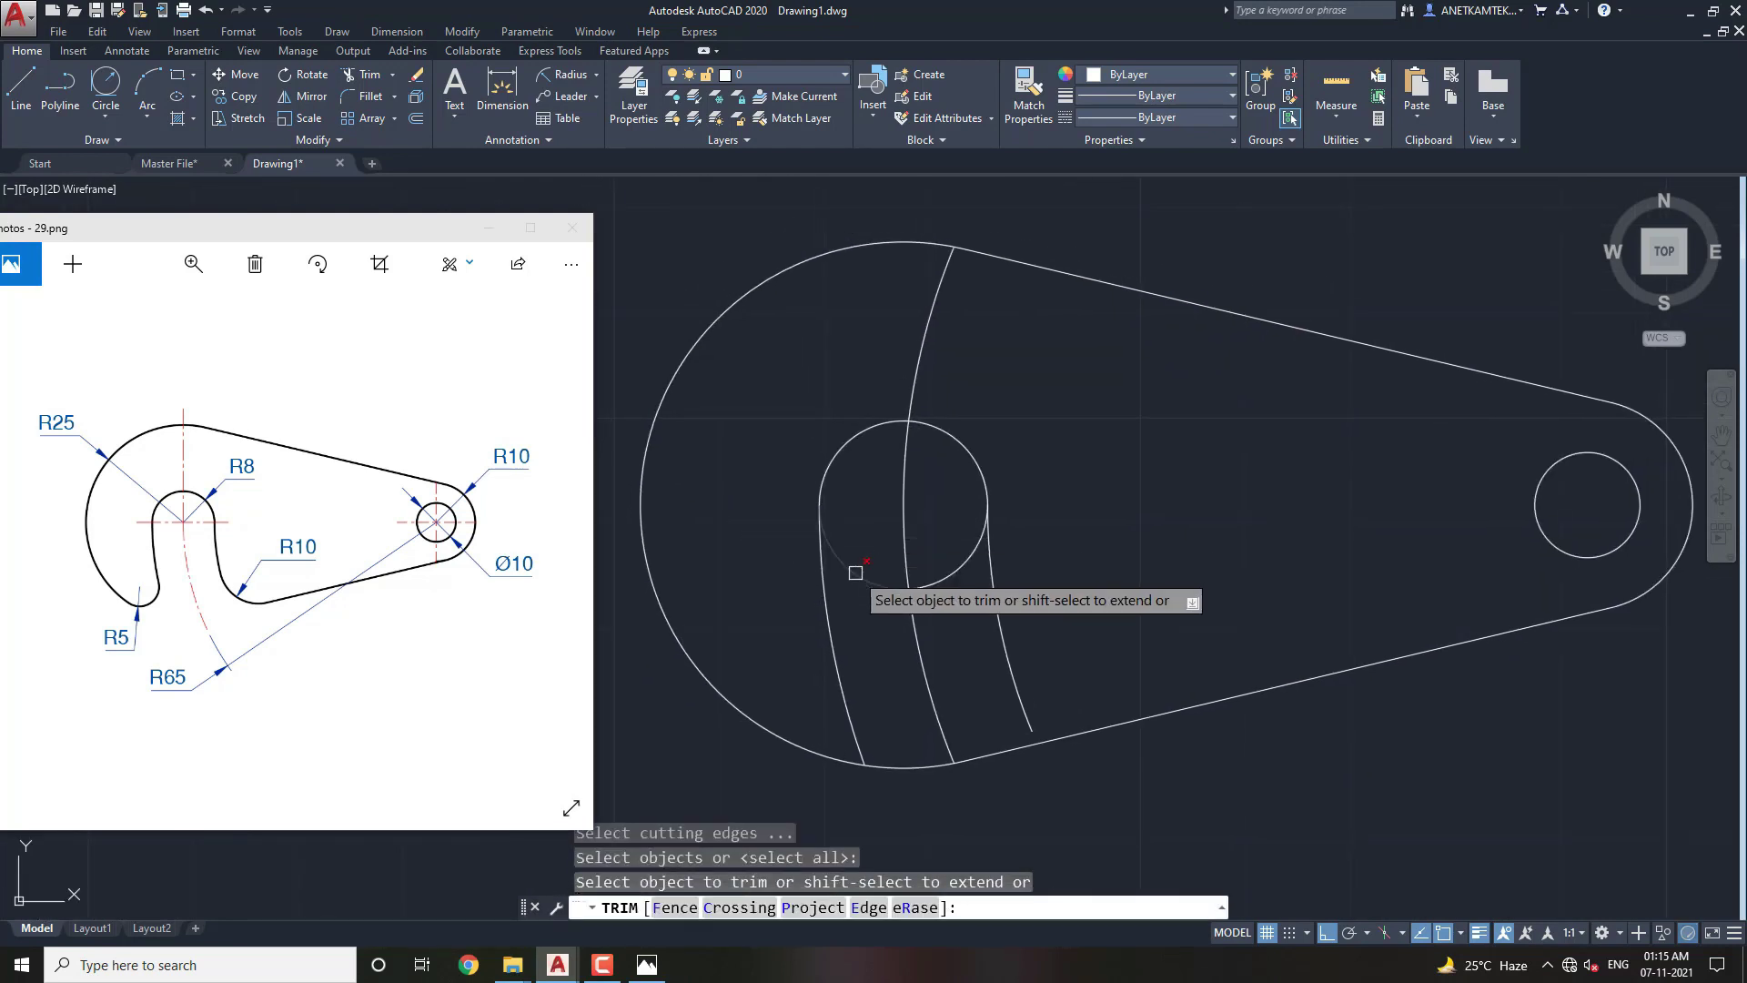
{"action": "left_click", "coordinate": [947, 578]}
{"action": "scroll", "coordinate": [846, 491], "scroll_direction": "down", "scroll_amount": 1}
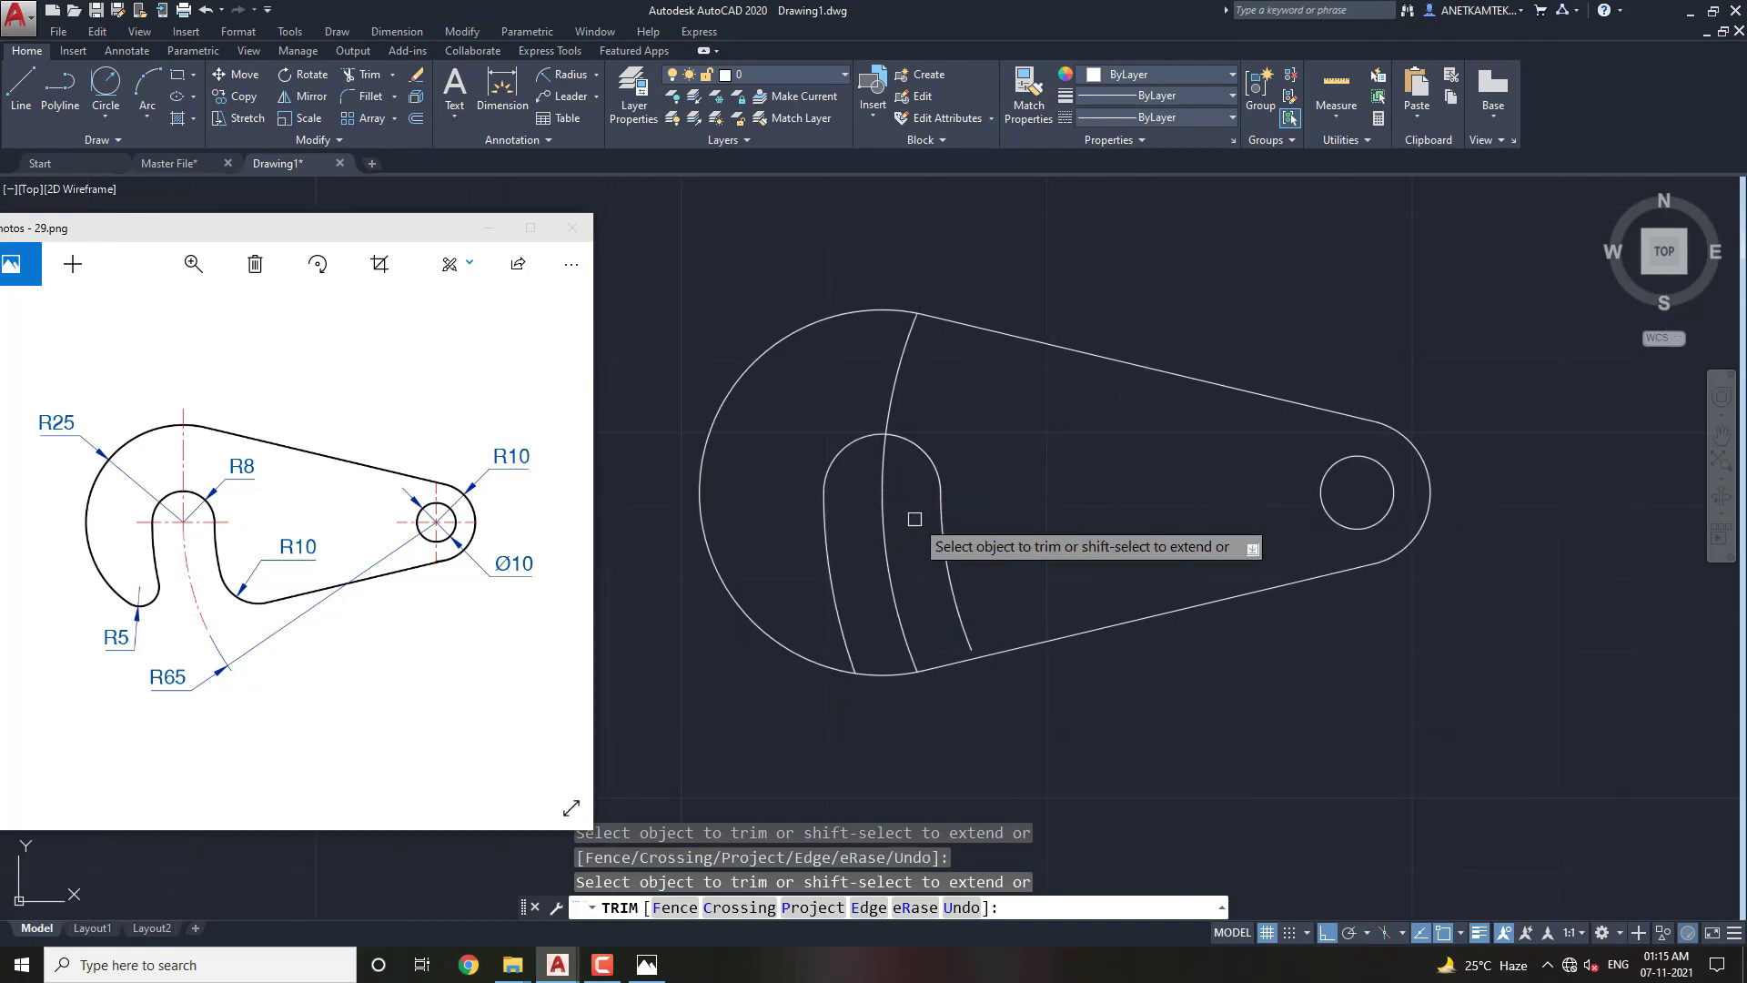
{"action": "scroll", "coordinate": [919, 564], "scroll_direction": "down", "scroll_amount": 1}
{"action": "key", "text": "Escape"}
{"action": "type", "text": "F"}
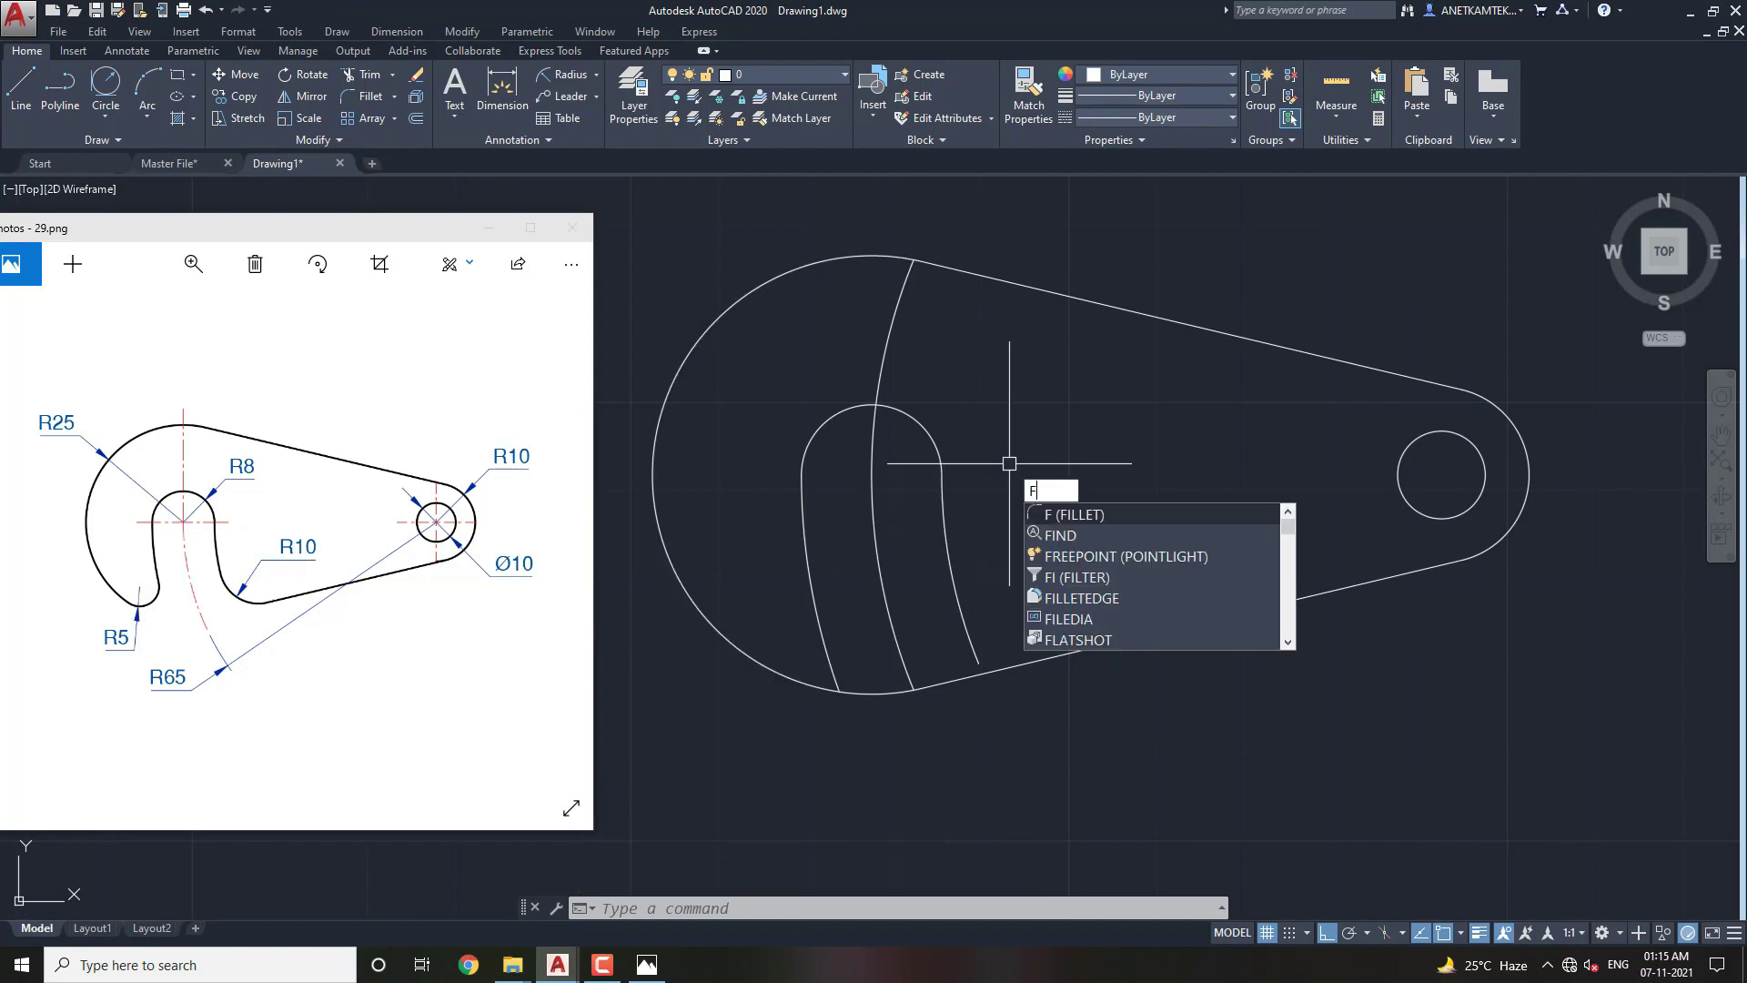
Fillet the lower tangent line and slot's right line with radius 10.
{"action": "key", "text": "Return"}
{"action": "key", "text": "Return"}
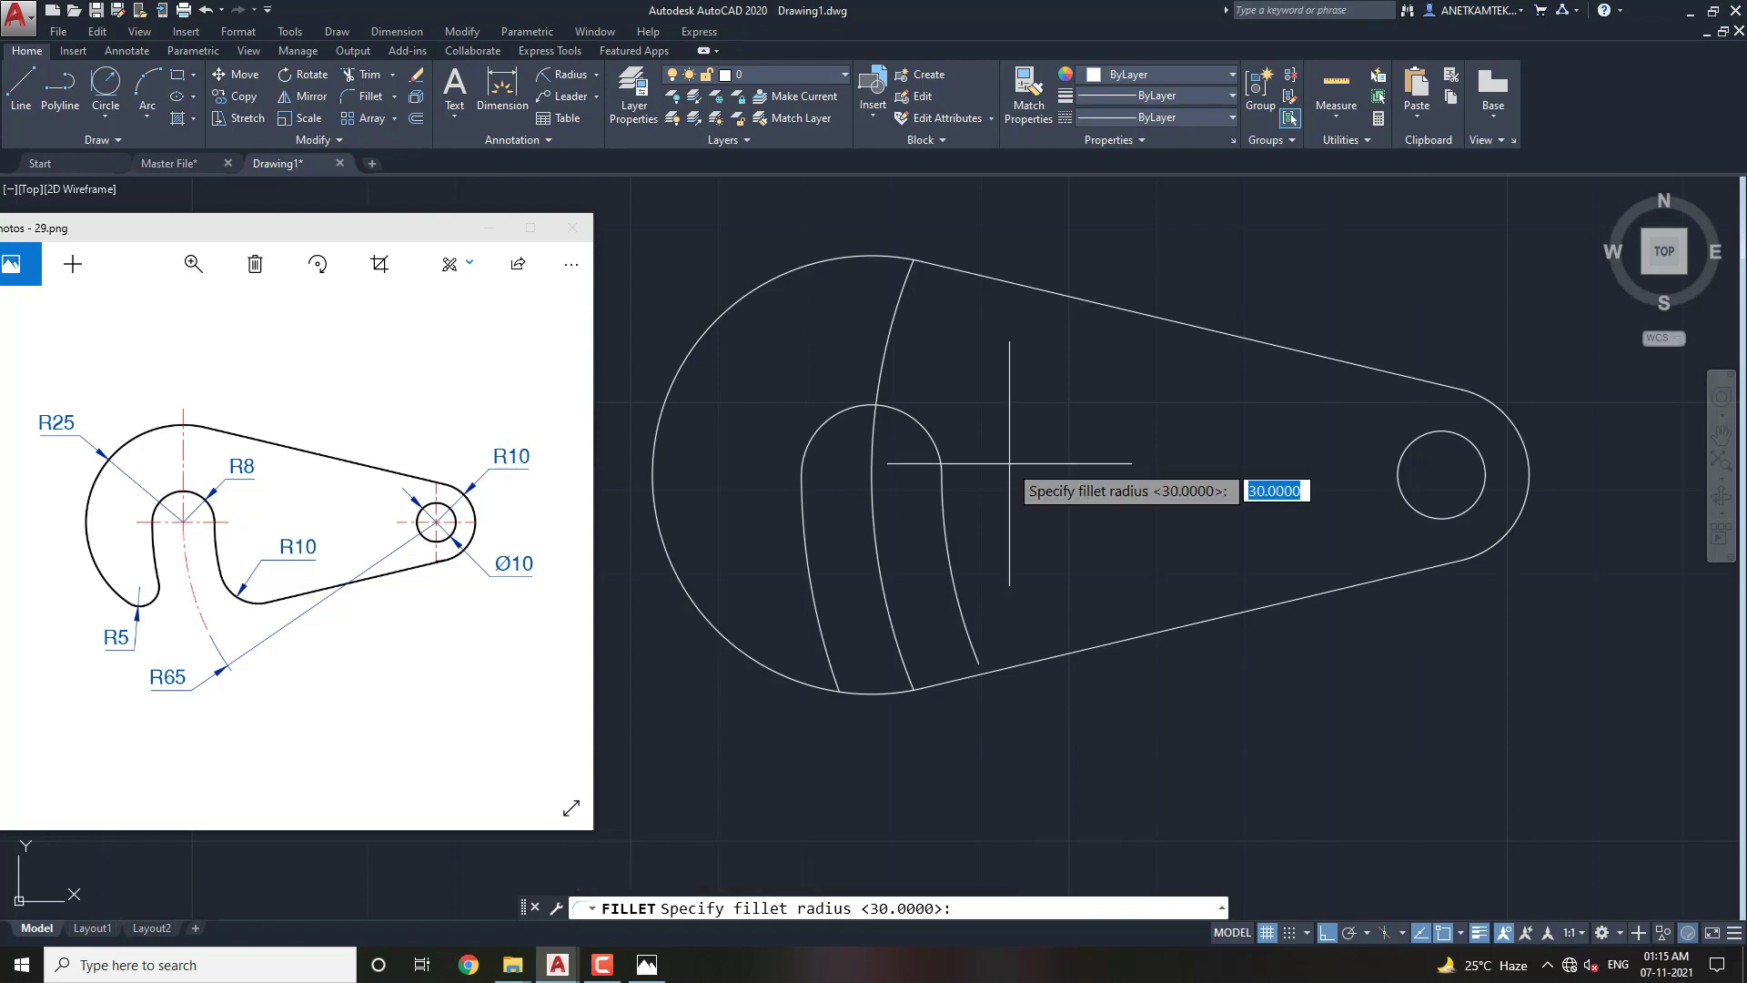
{"action": "type", "text": "10"}
{"action": "key", "text": "Return"}
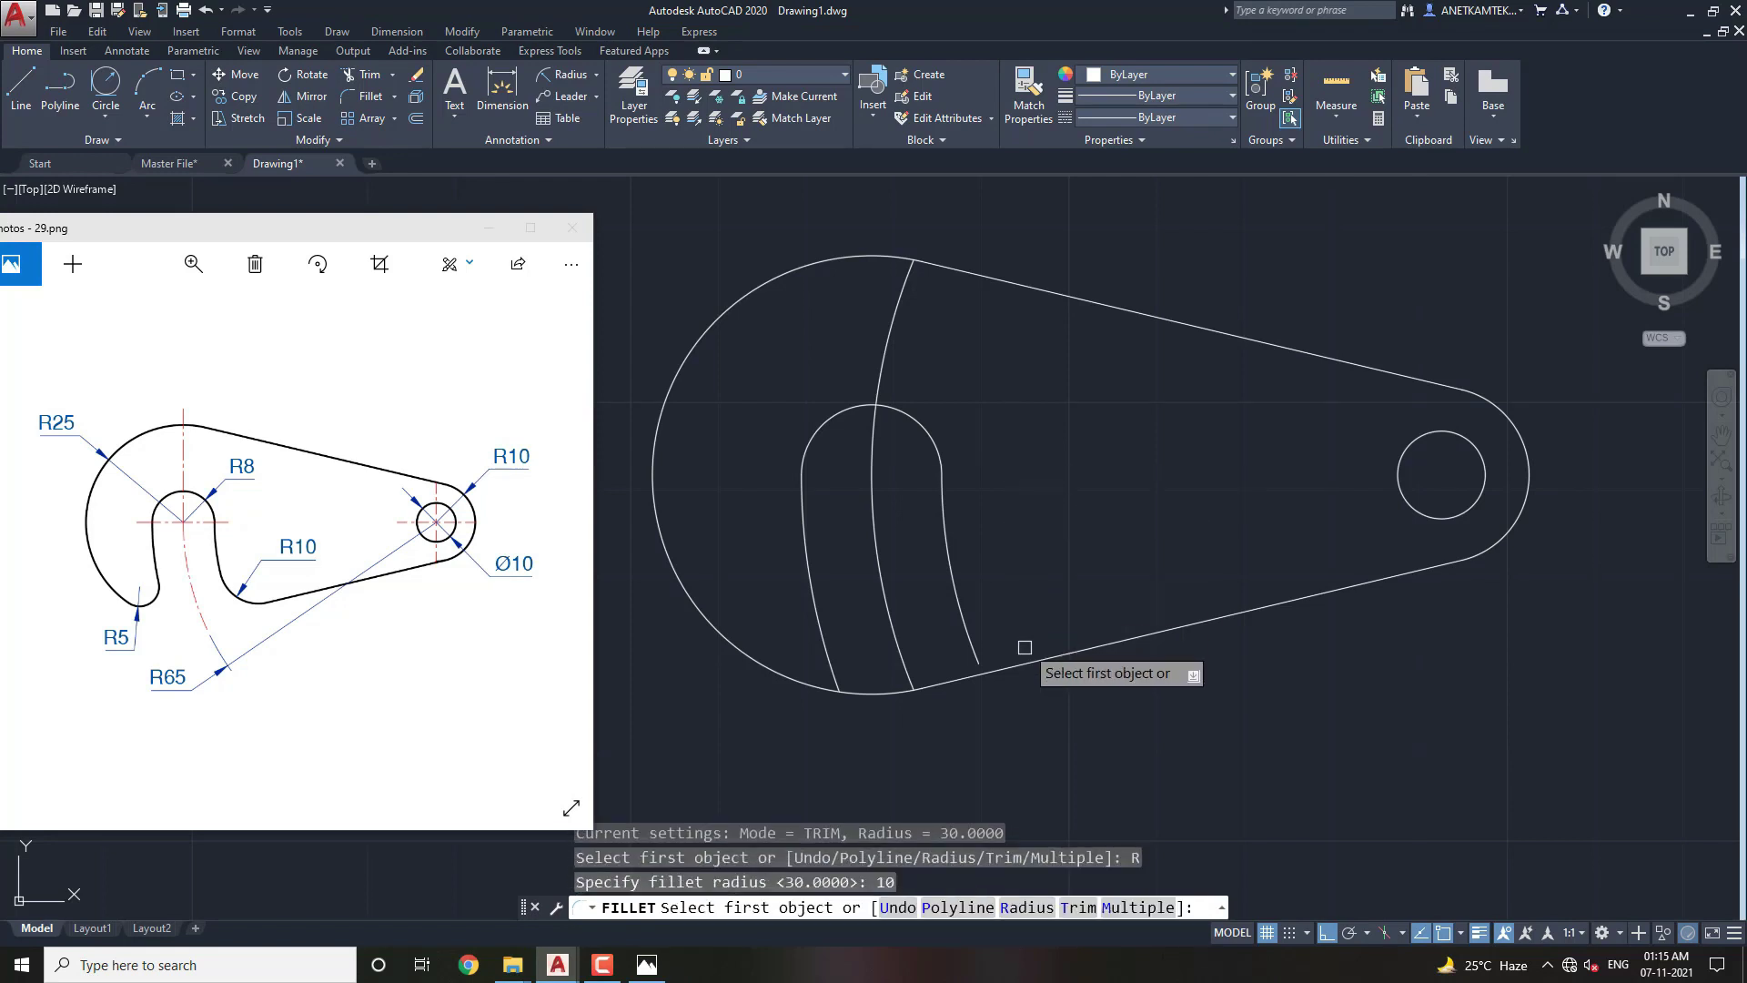
{"action": "left_click", "coordinate": [1012, 652]}
{"action": "left_click", "coordinate": [957, 602]}
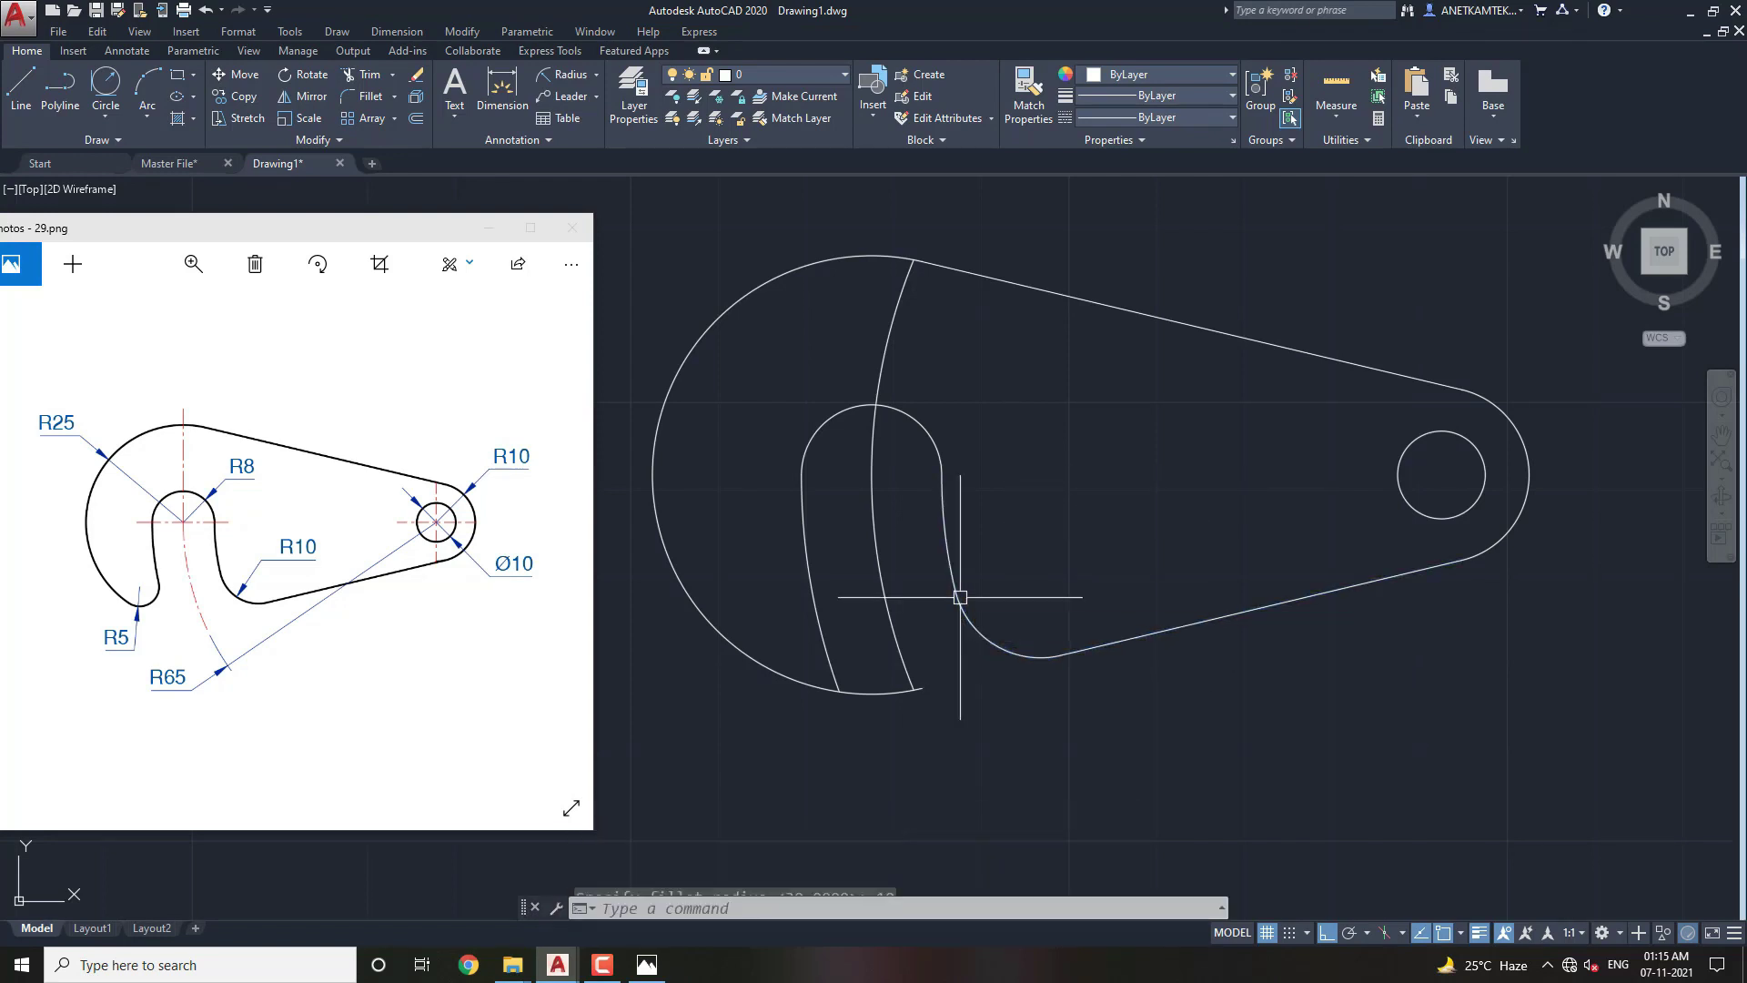
{"action": "middle_click_drag", "start_coordinate": [1001, 673], "coordinate": [1016, 643]}
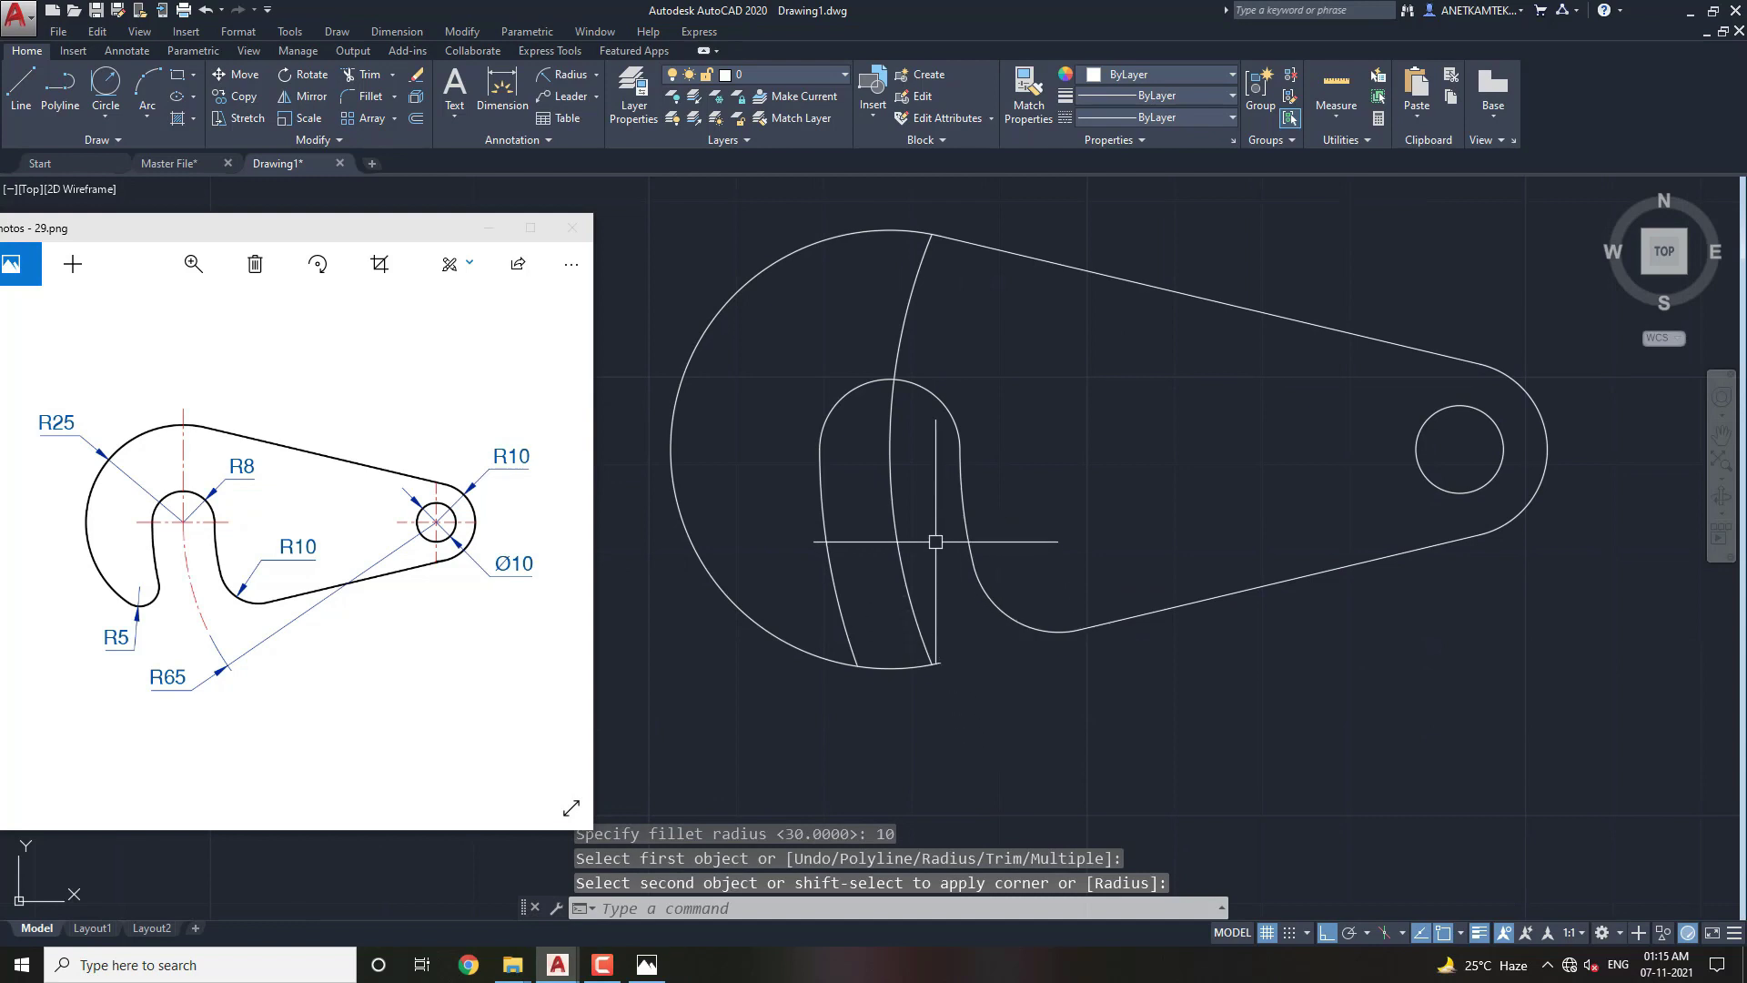
{"action": "type", "text": "F"}
Fillet the large outer arc and slot's left line with radius 5.
{"action": "key", "text": "Return"}
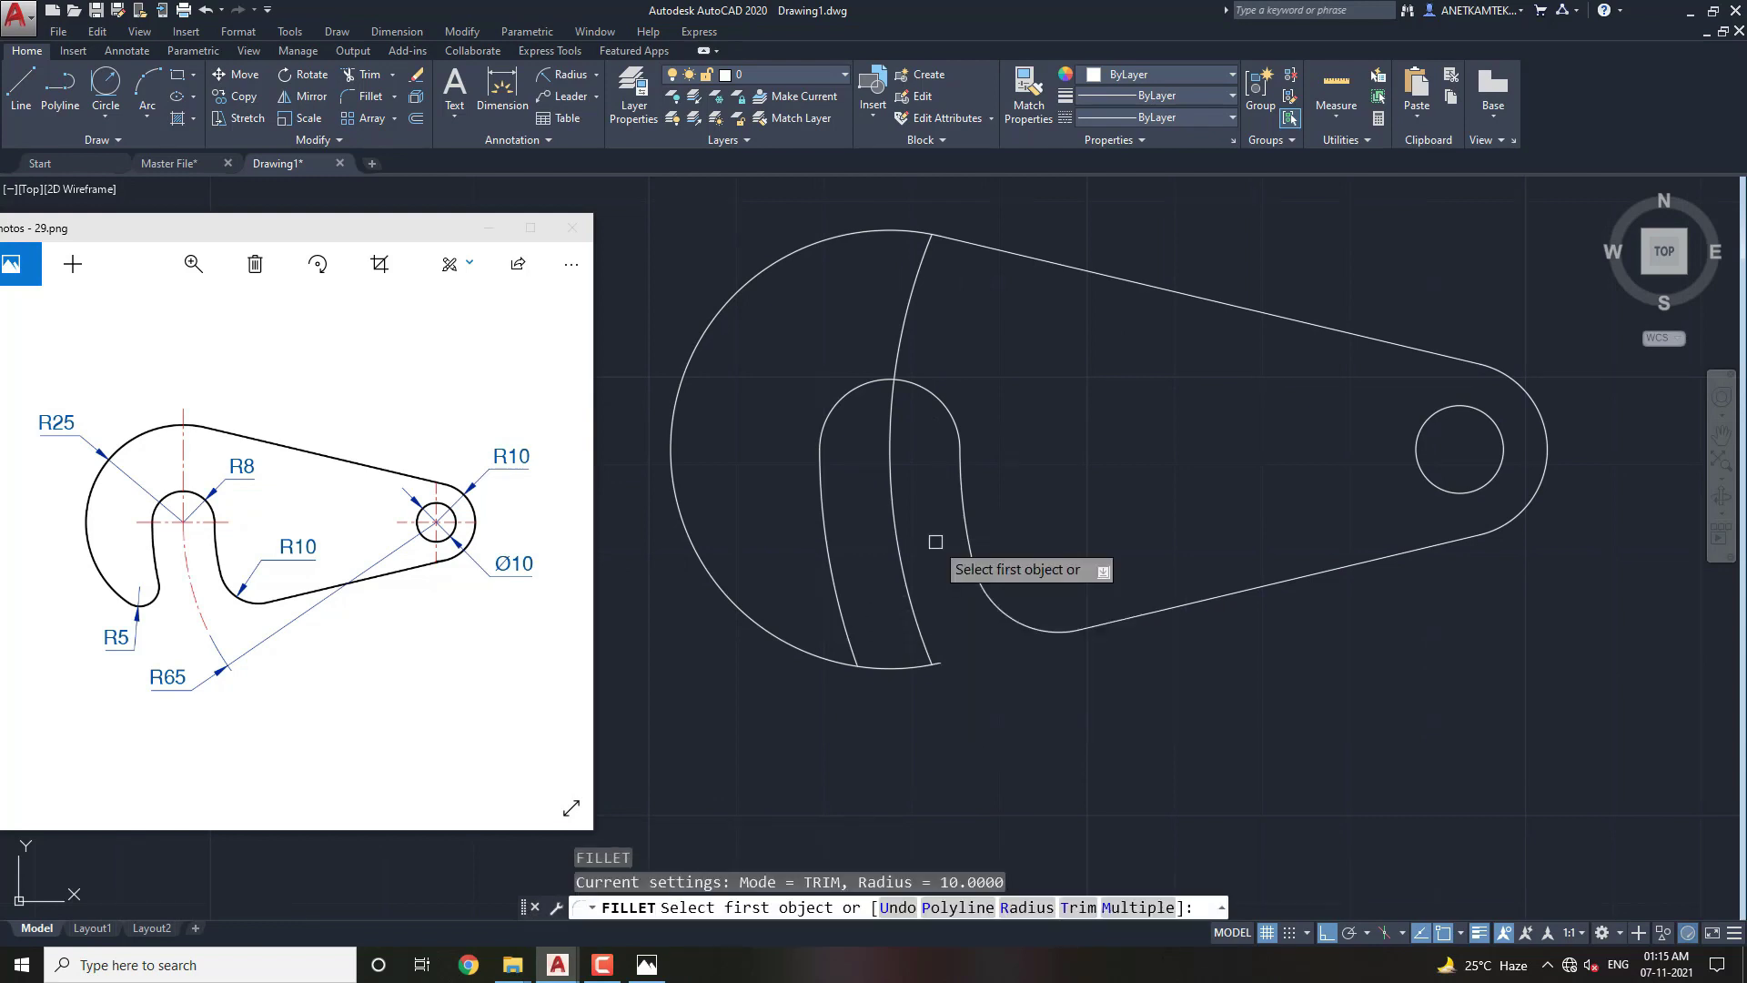
{"action": "type", "text": "R"}
{"action": "key", "text": "Return"}
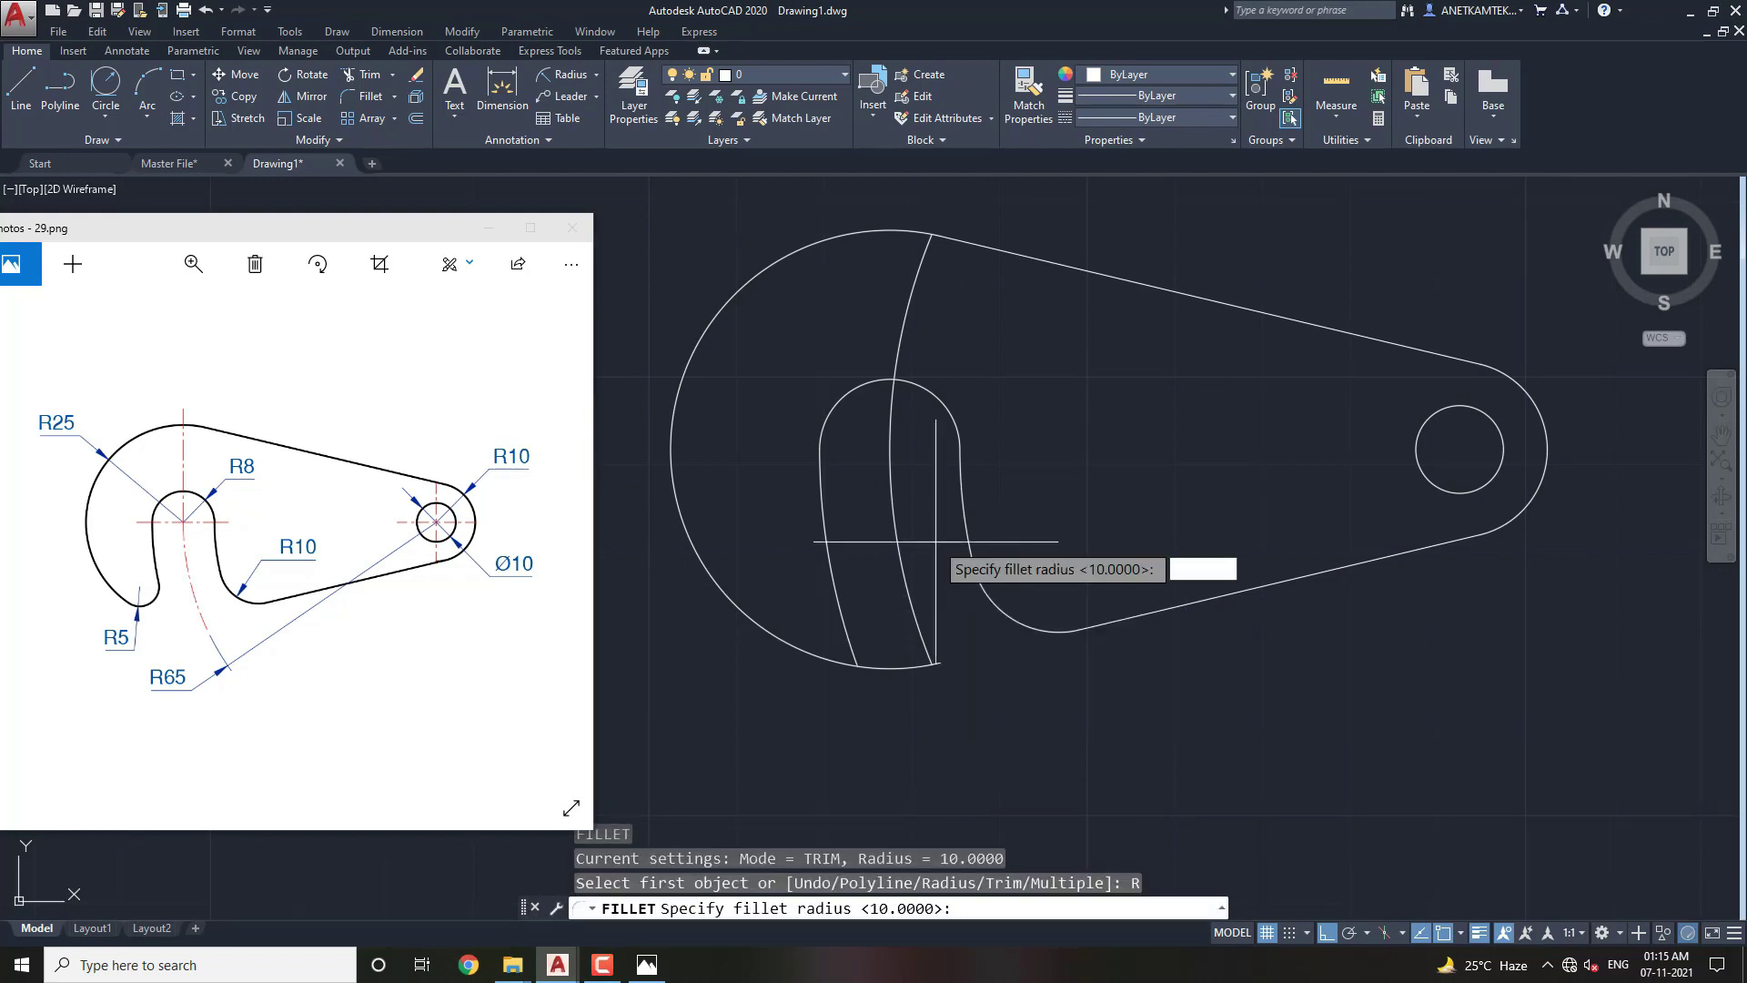
{"action": "type", "text": "5"}
{"action": "key", "text": "Return"}
{"action": "left_click", "coordinate": [785, 636]}
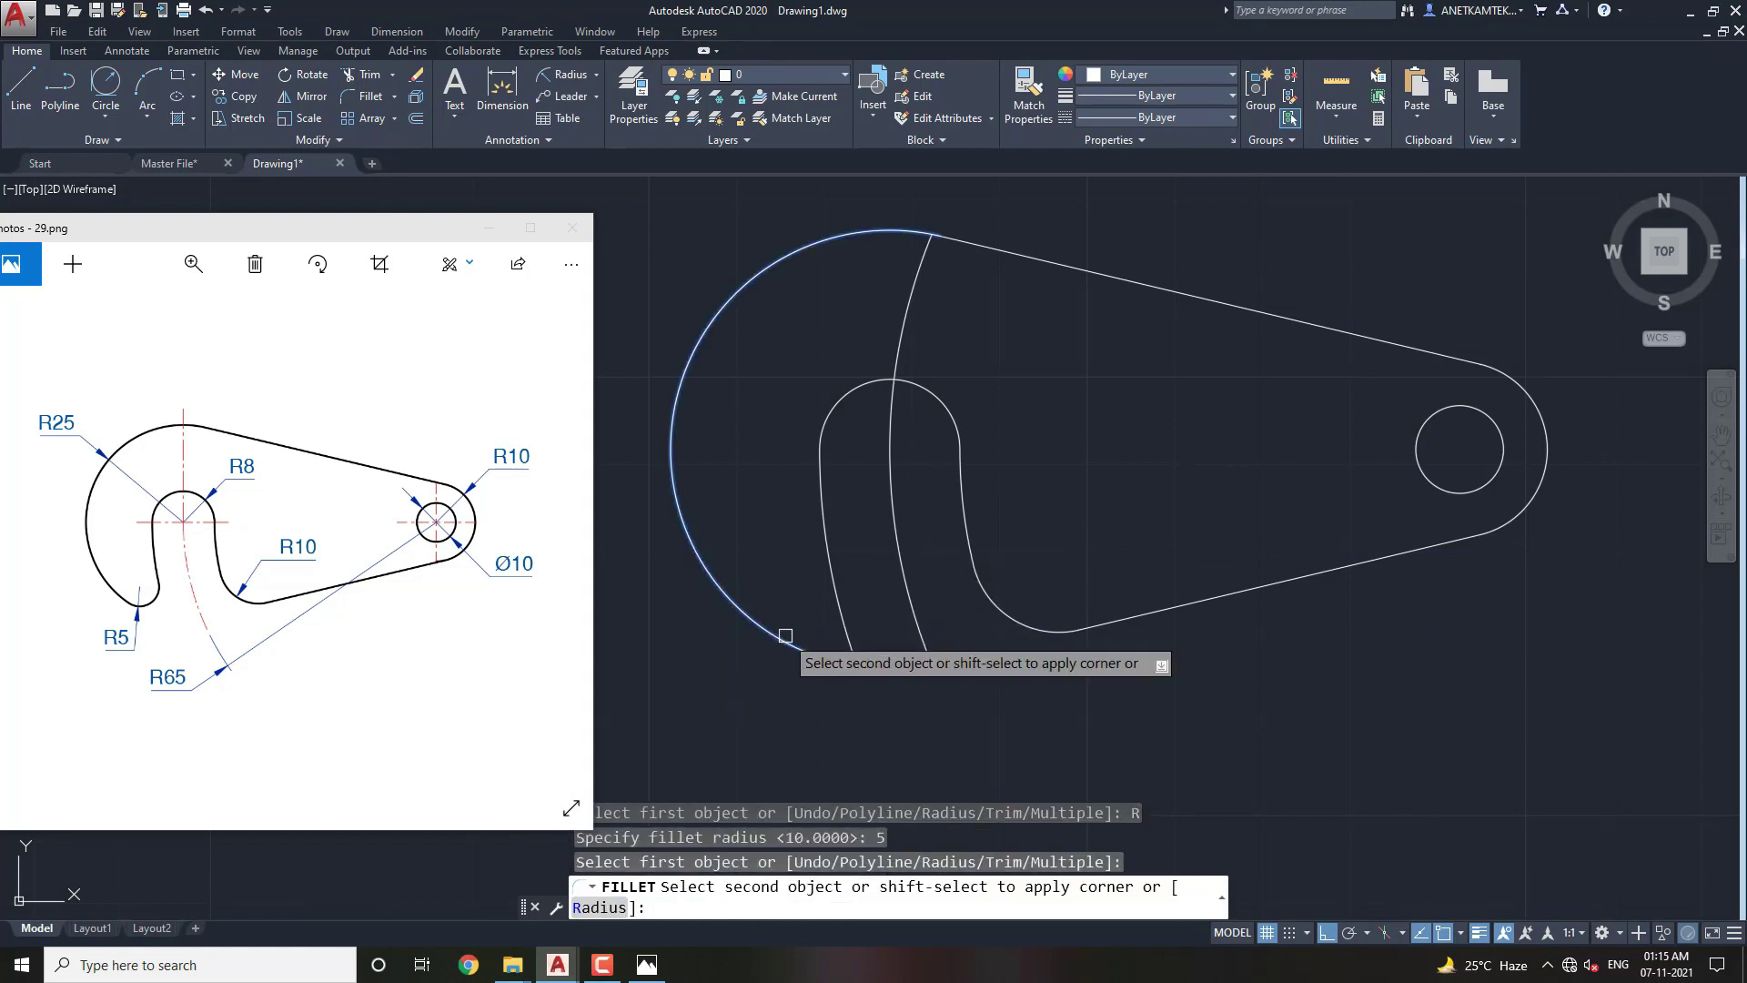
{"action": "left_click", "coordinate": [835, 599]}
{"action": "key", "text": "Escape"}
Select the full lever outline and small circle and set their lineweight to 0.30 mm.
{"action": "middle_click_drag", "start_coordinate": [891, 629], "coordinate": [872, 656]}
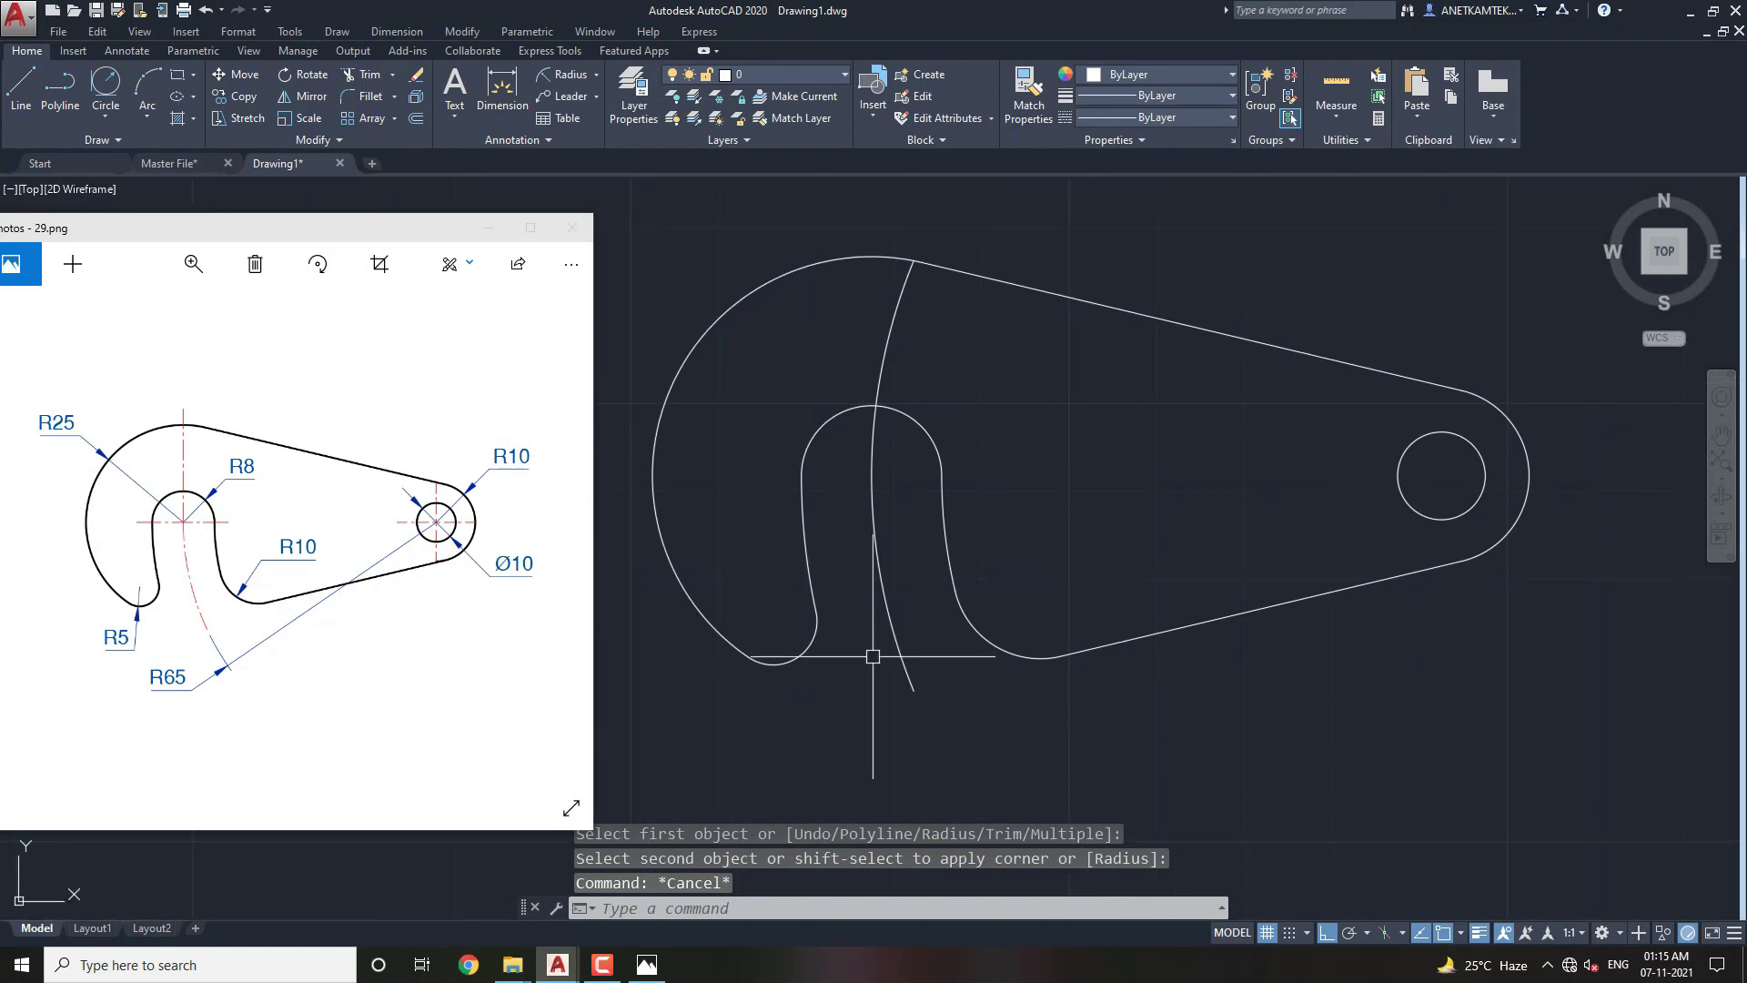
{"action": "scroll", "coordinate": [872, 655], "scroll_direction": "down", "scroll_amount": 1}
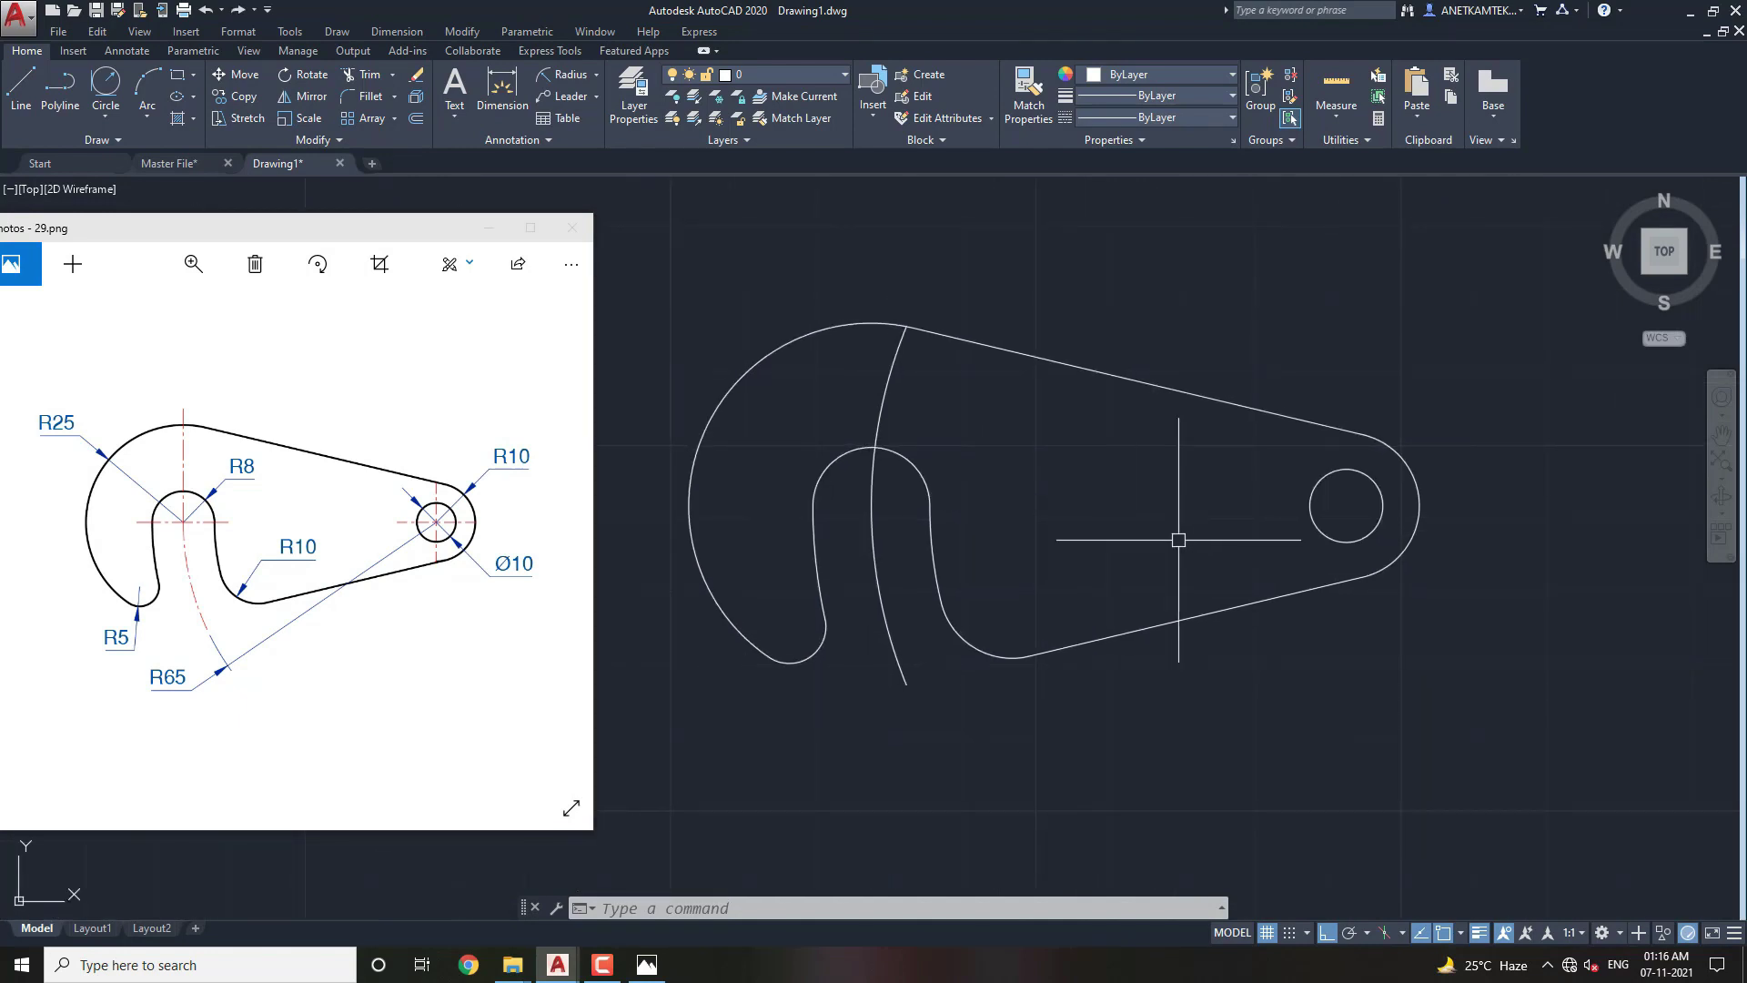
{"action": "left_click", "coordinate": [1465, 655]}
{"action": "left_click", "coordinate": [910, 304]}
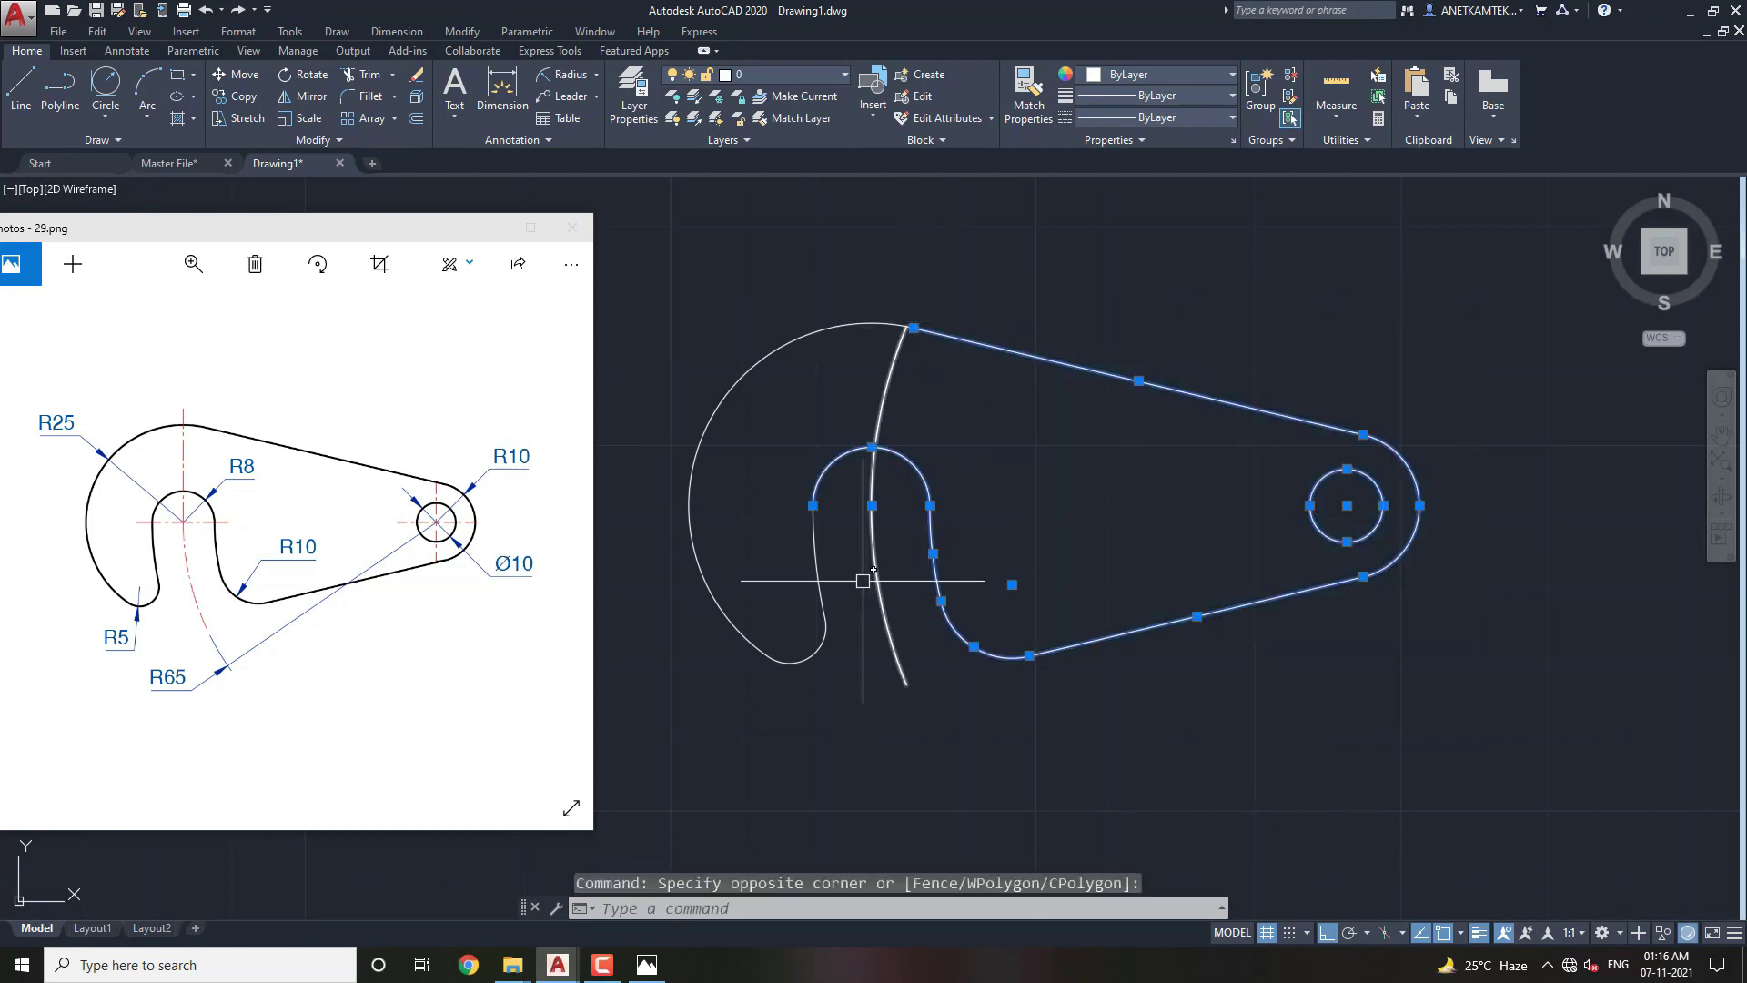
{"action": "left_click", "coordinate": [842, 705]}
{"action": "left_click", "coordinate": [671, 261]}
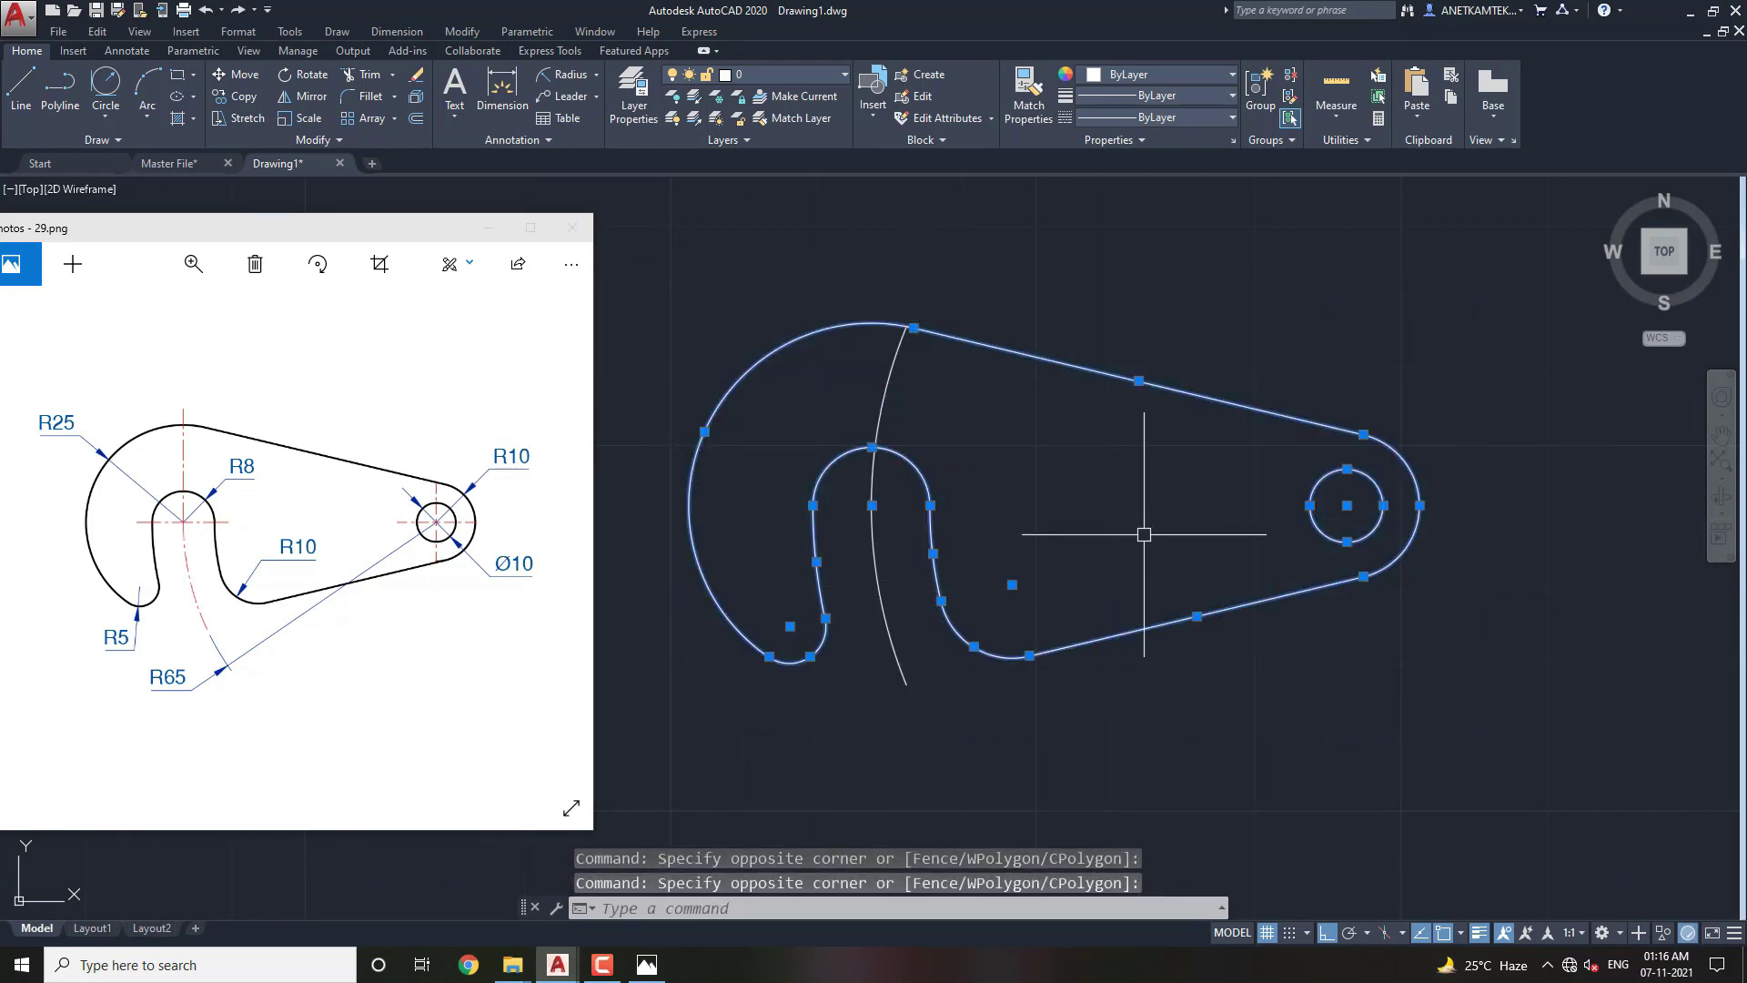
{"action": "left_click", "coordinate": [1197, 95]}
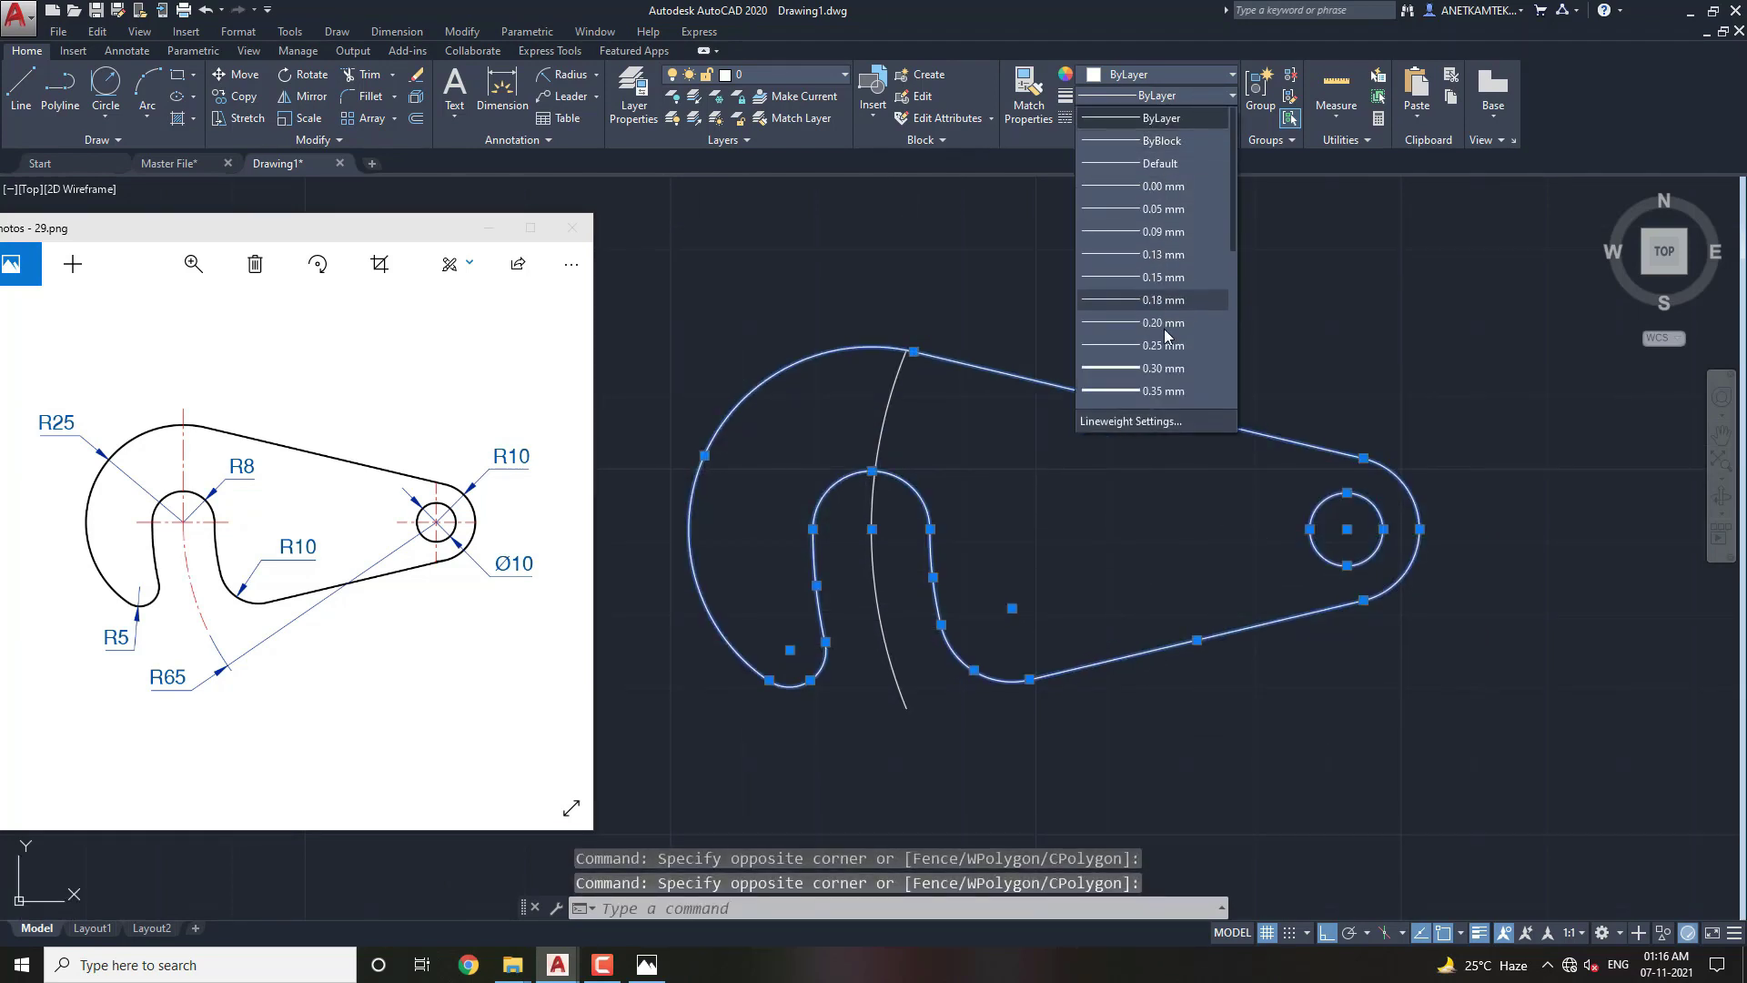
{"action": "left_click", "coordinate": [1171, 369]}
{"action": "key", "text": "Escape"}
{"action": "type", "text": "CM"}
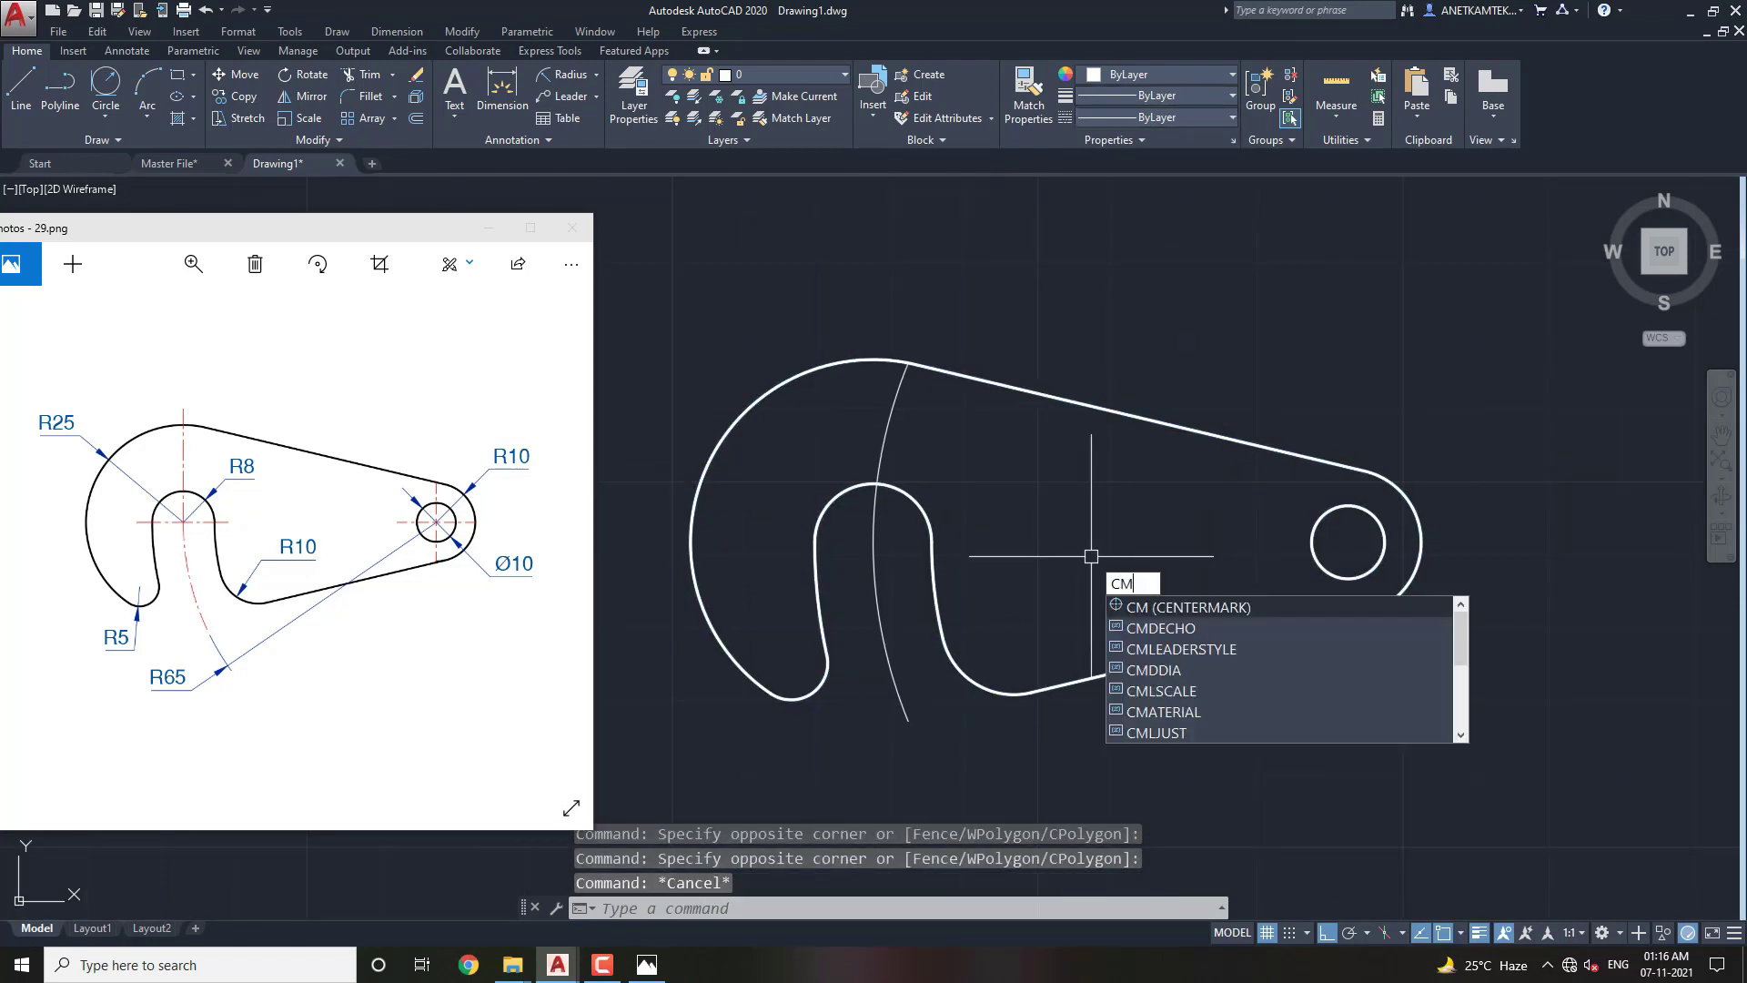
Add a centre mark to the right Ø10 hole.
{"action": "key", "text": "Return"}
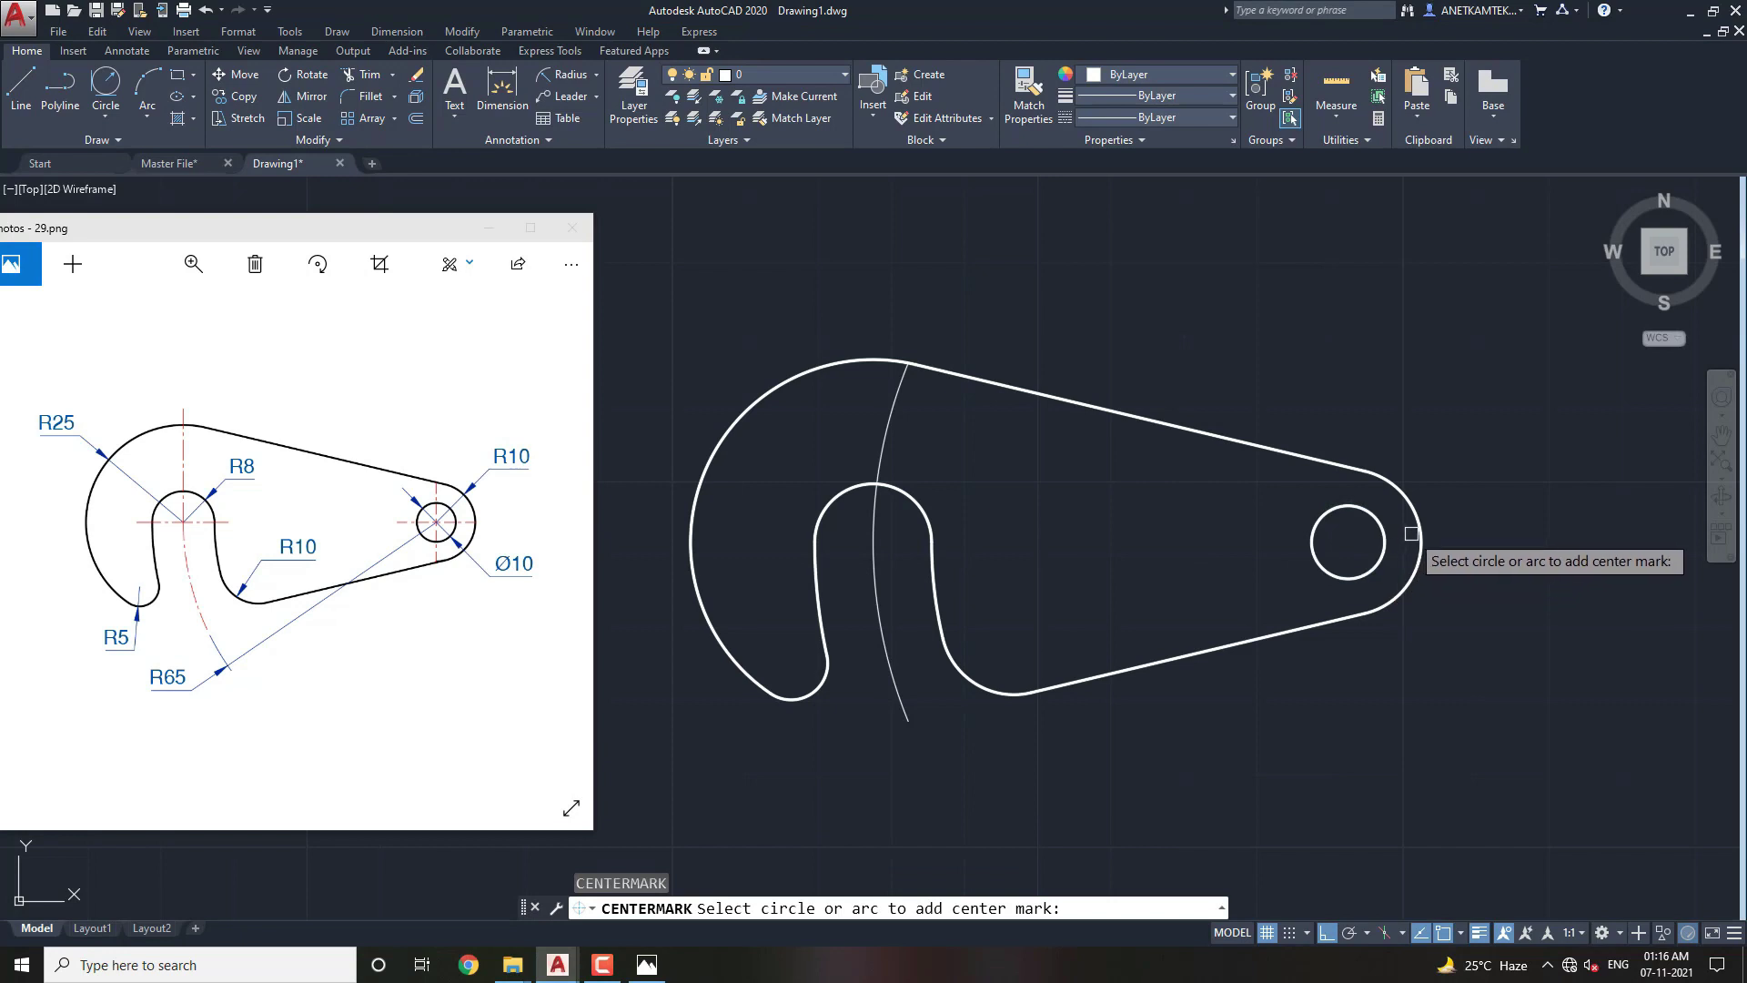
{"action": "left_click", "coordinate": [1416, 533]}
{"action": "key", "text": "Escape"}
{"action": "middle_click_drag", "start_coordinate": [1002, 579], "coordinate": [1045, 570]}
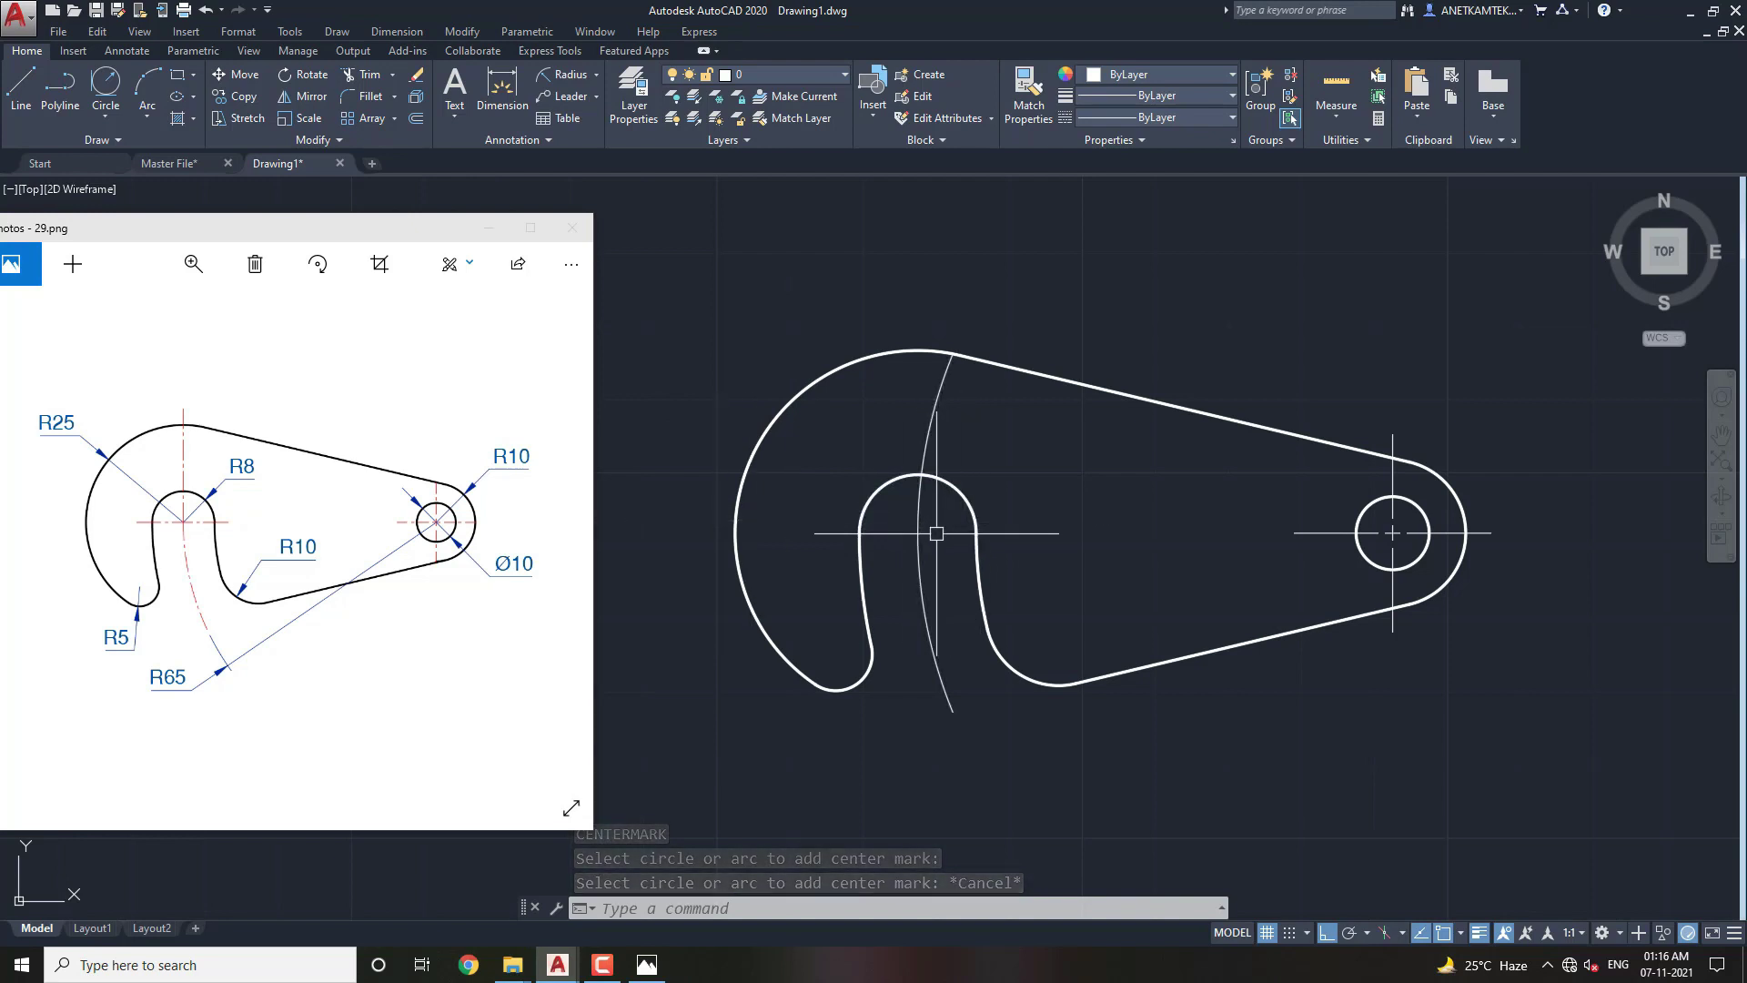
Draw a horizontal line through the hook slot's centre across the profile.
{"action": "type", "text": "l"}
{"action": "key", "text": "Return"}
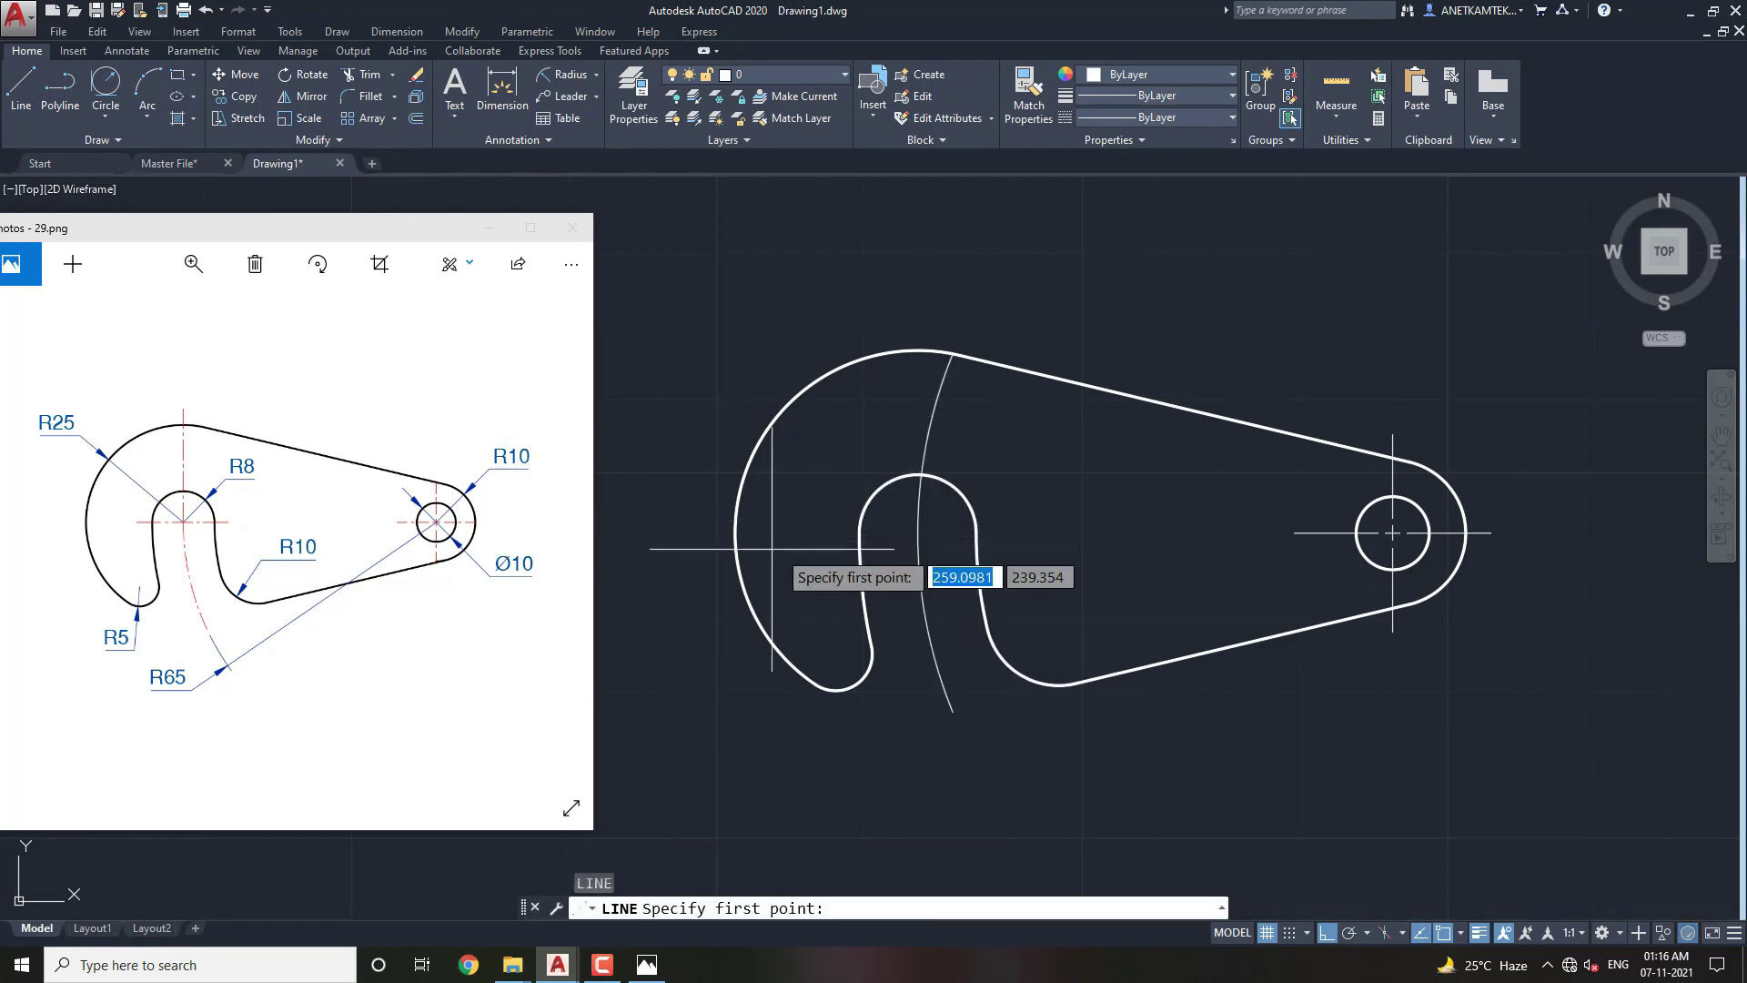
{"action": "left_click", "coordinate": [697, 532]}
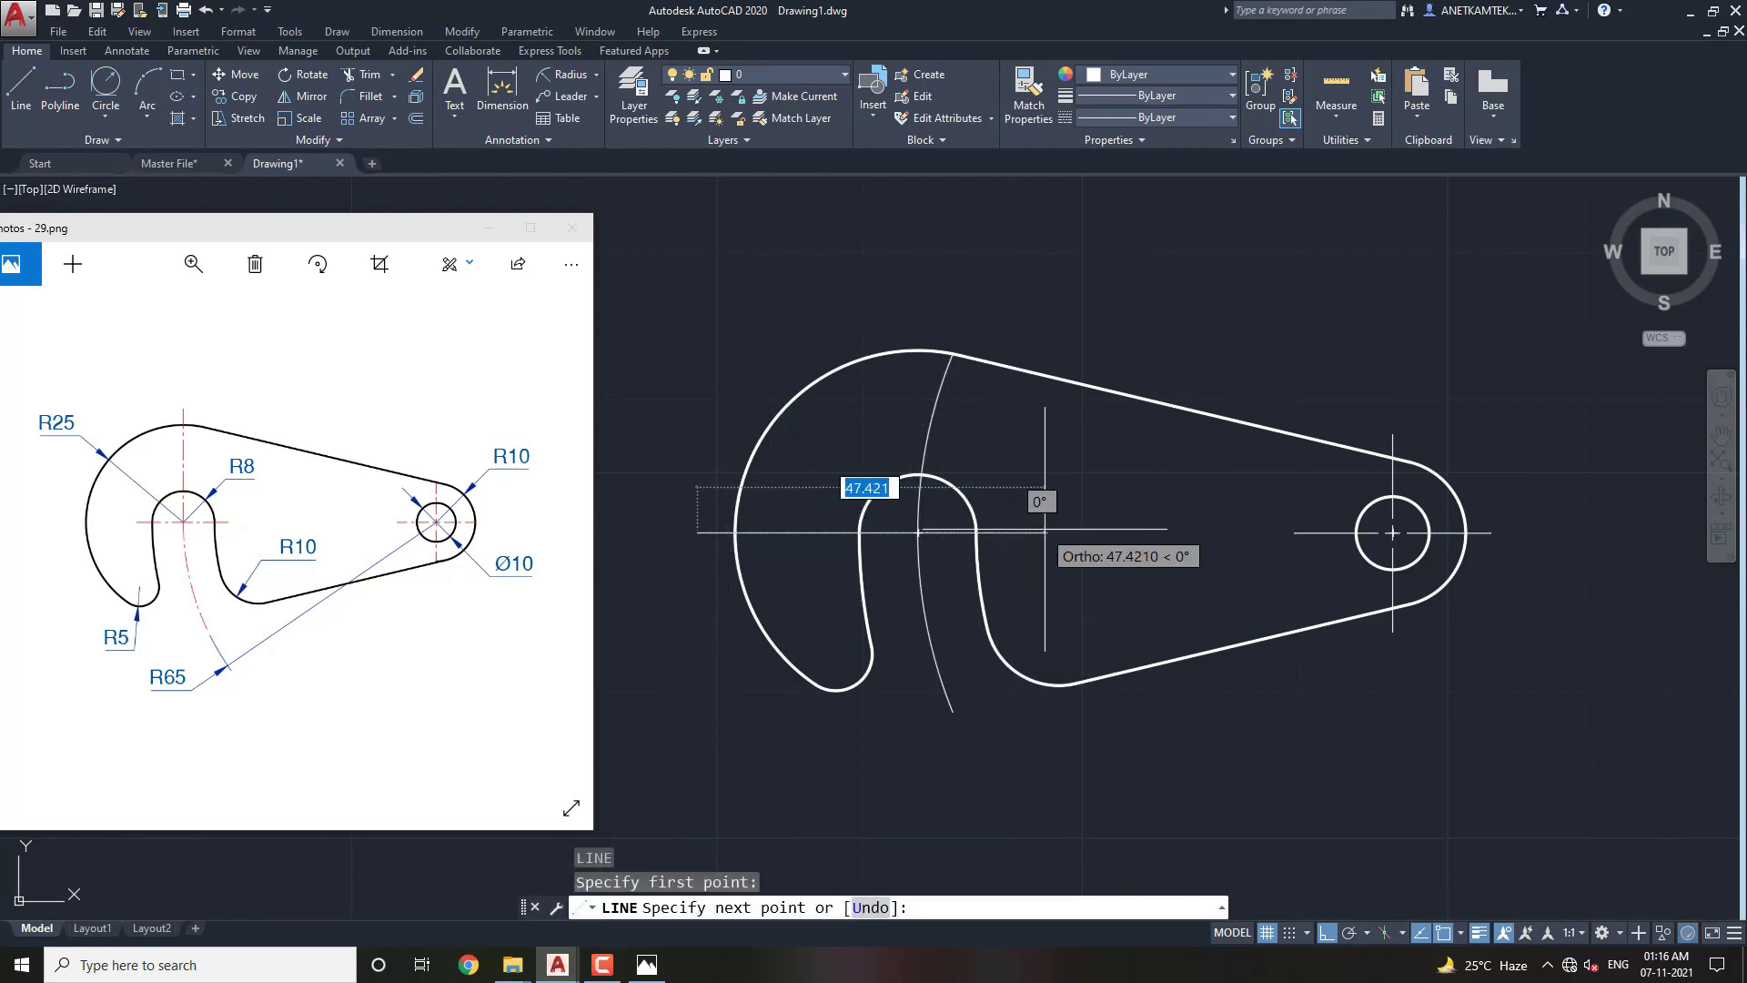
{"action": "left_click", "coordinate": [1072, 532]}
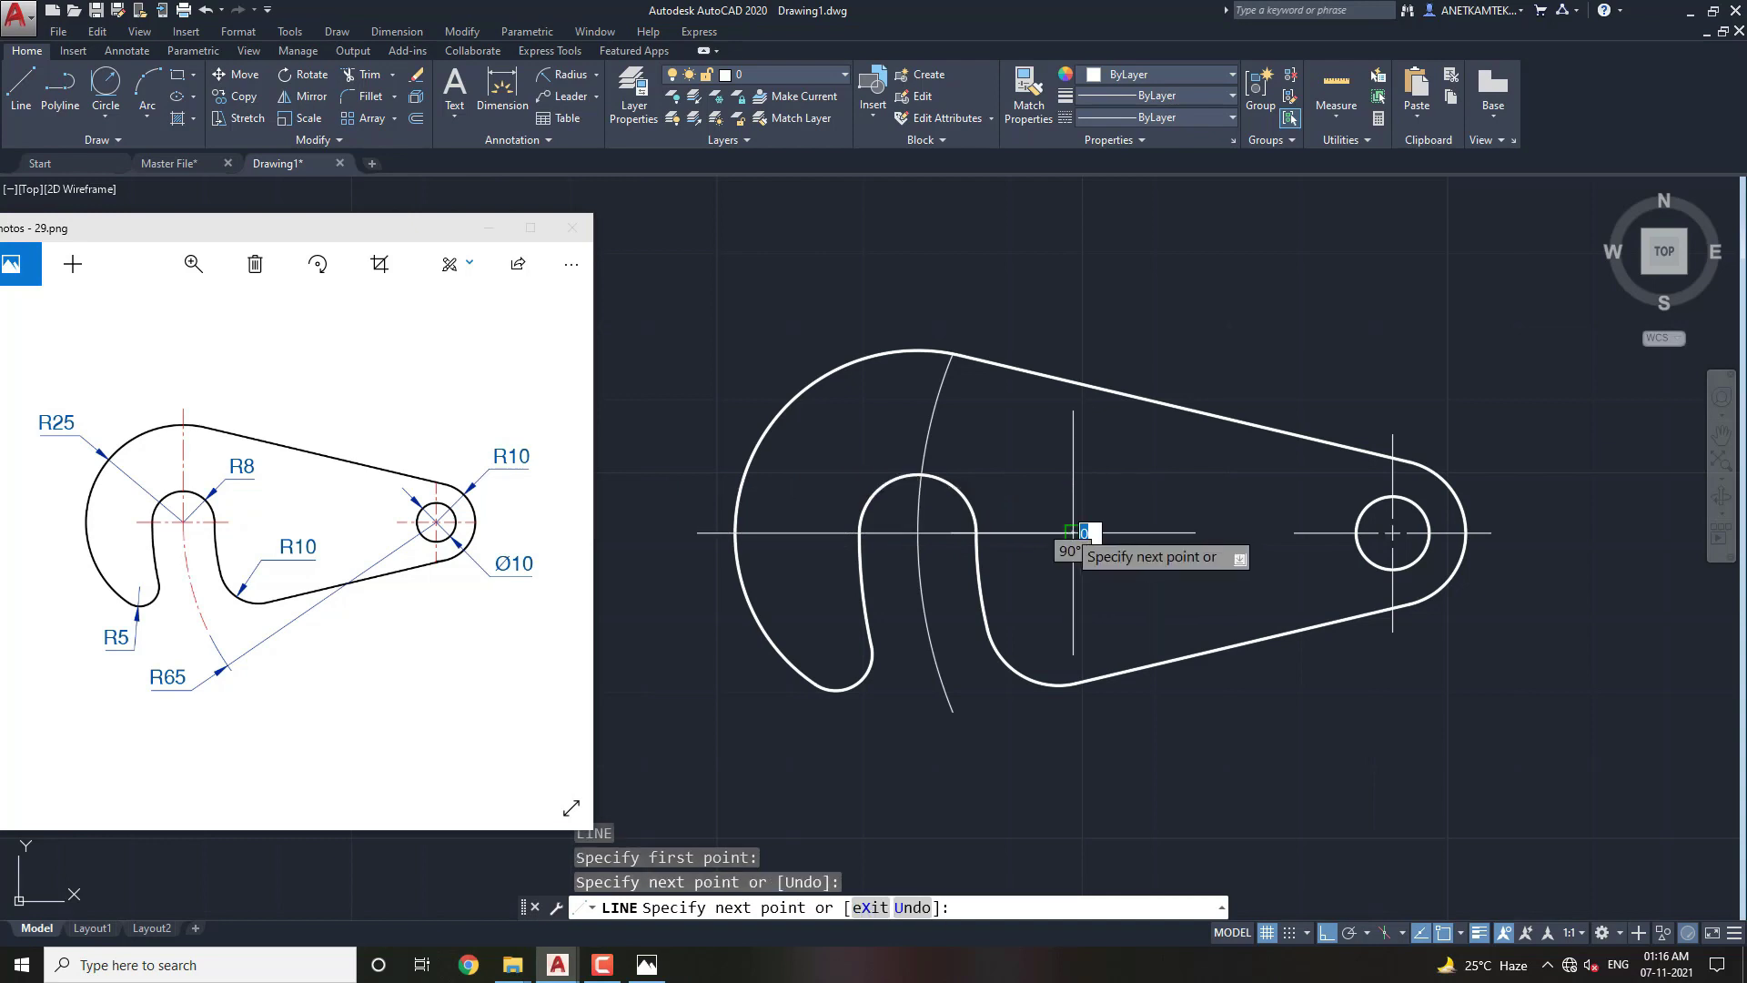
{"action": "key", "text": "Escape"}
{"action": "scroll", "coordinate": [910, 560], "scroll_direction": "up", "scroll_amount": 1}
{"action": "middle_click_drag", "start_coordinate": [909, 559], "coordinate": [919, 570]}
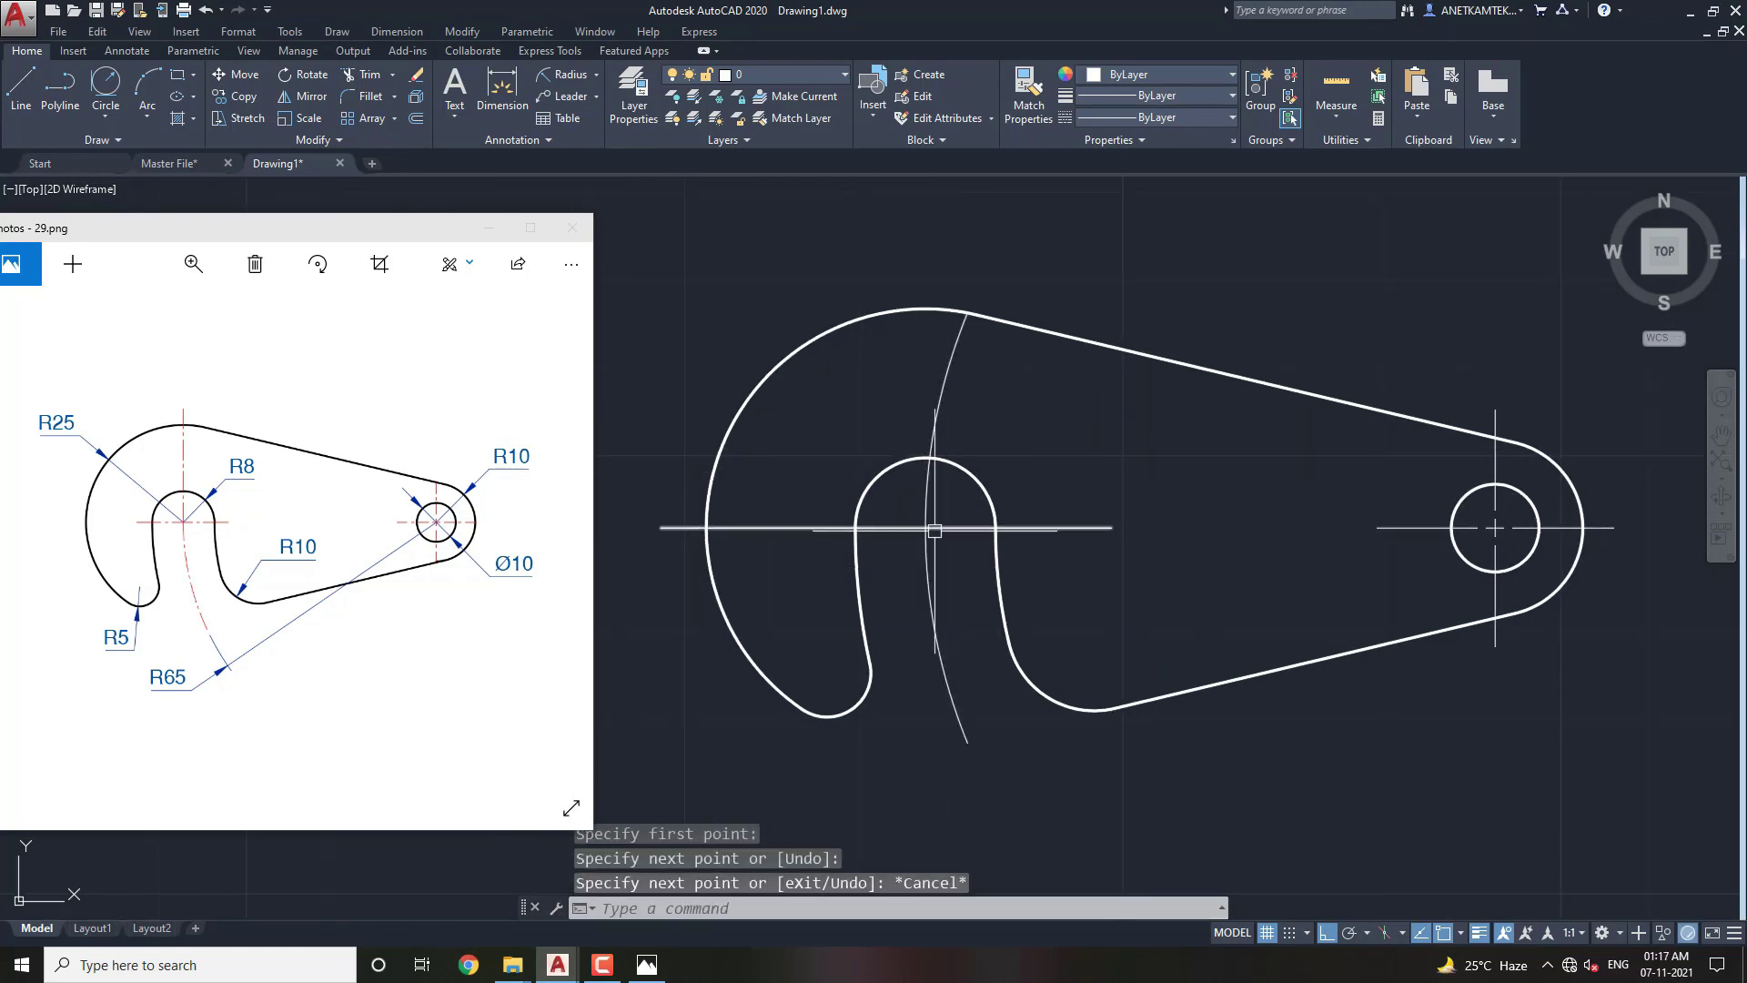
Match the centre mark's dashed centerline style onto the horizontal line and long arc.
{"action": "left_click", "coordinate": [1390, 525]}
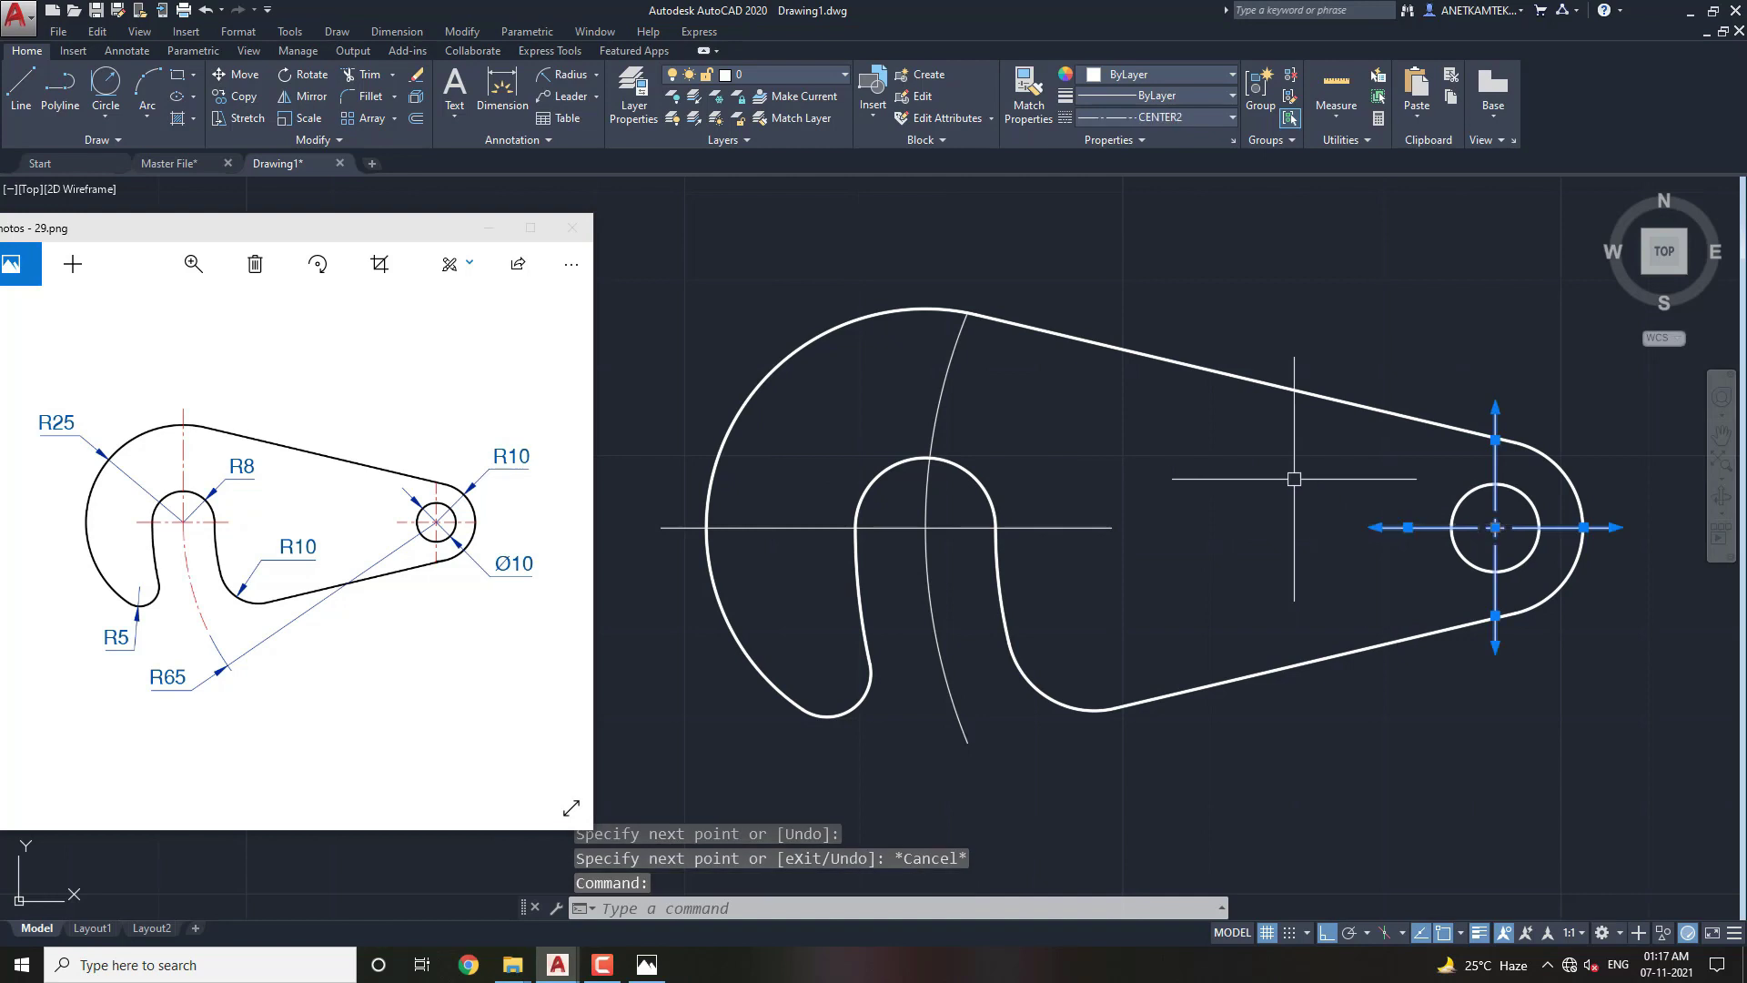
{"action": "type", "text": "MA"}
{"action": "key", "text": "Return"}
{"action": "left_click", "coordinate": [969, 527]}
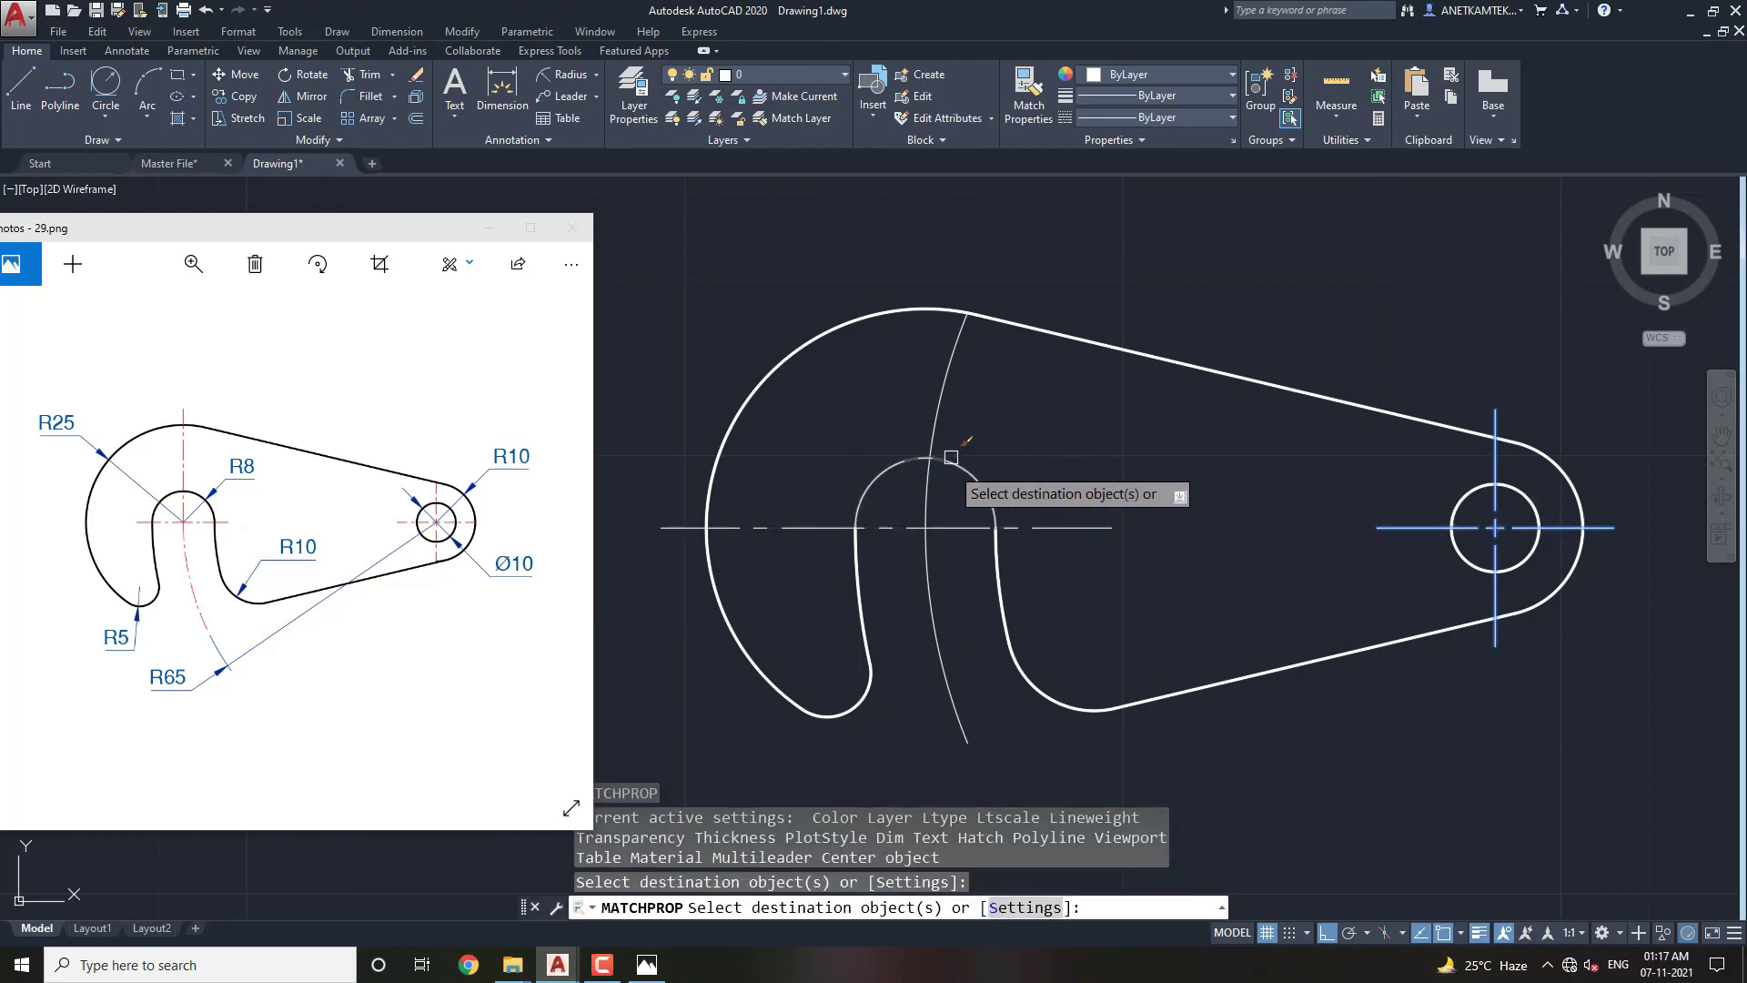
{"action": "left_click", "coordinate": [938, 411]}
{"action": "scroll", "coordinate": [933, 428], "scroll_direction": "down", "scroll_amount": 2}
{"action": "key", "text": "Escape"}
{"action": "scroll", "coordinate": [925, 464], "scroll_direction": "up", "scroll_amount": 2}
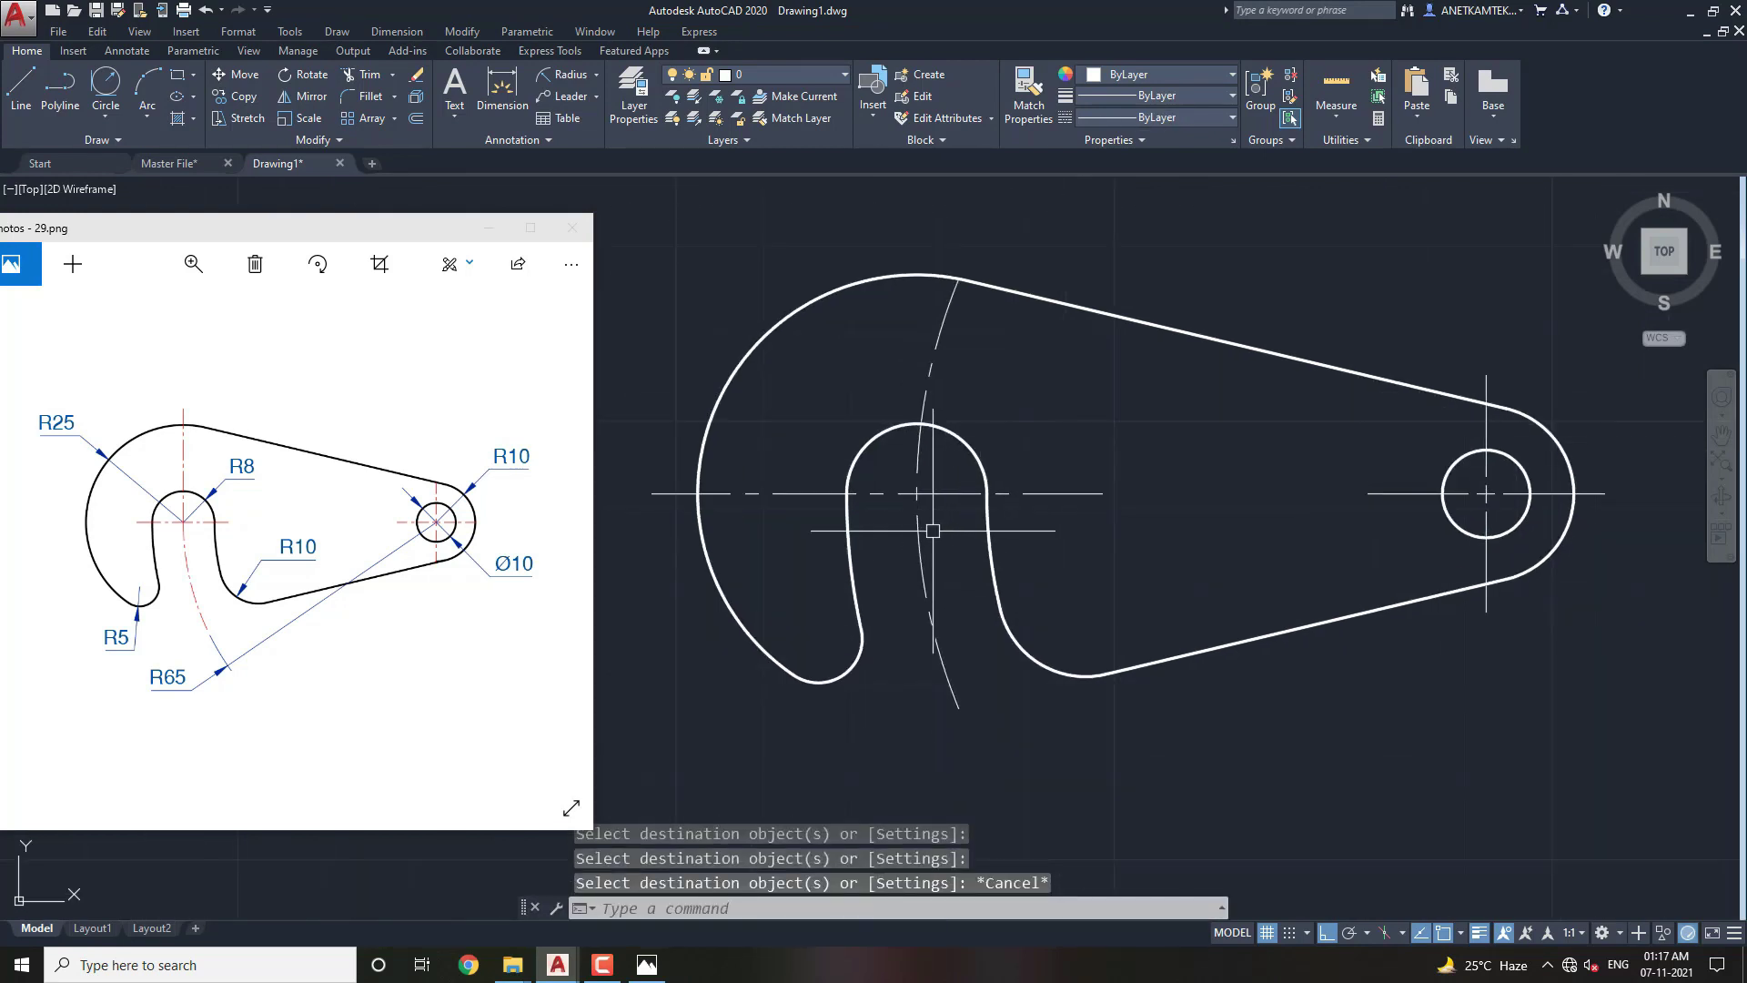
Colour the left line, arc and right centre mark red.
{"action": "left_click", "coordinate": [925, 478]}
{"action": "left_click", "coordinate": [915, 509]}
{"action": "left_click", "coordinate": [1519, 493]}
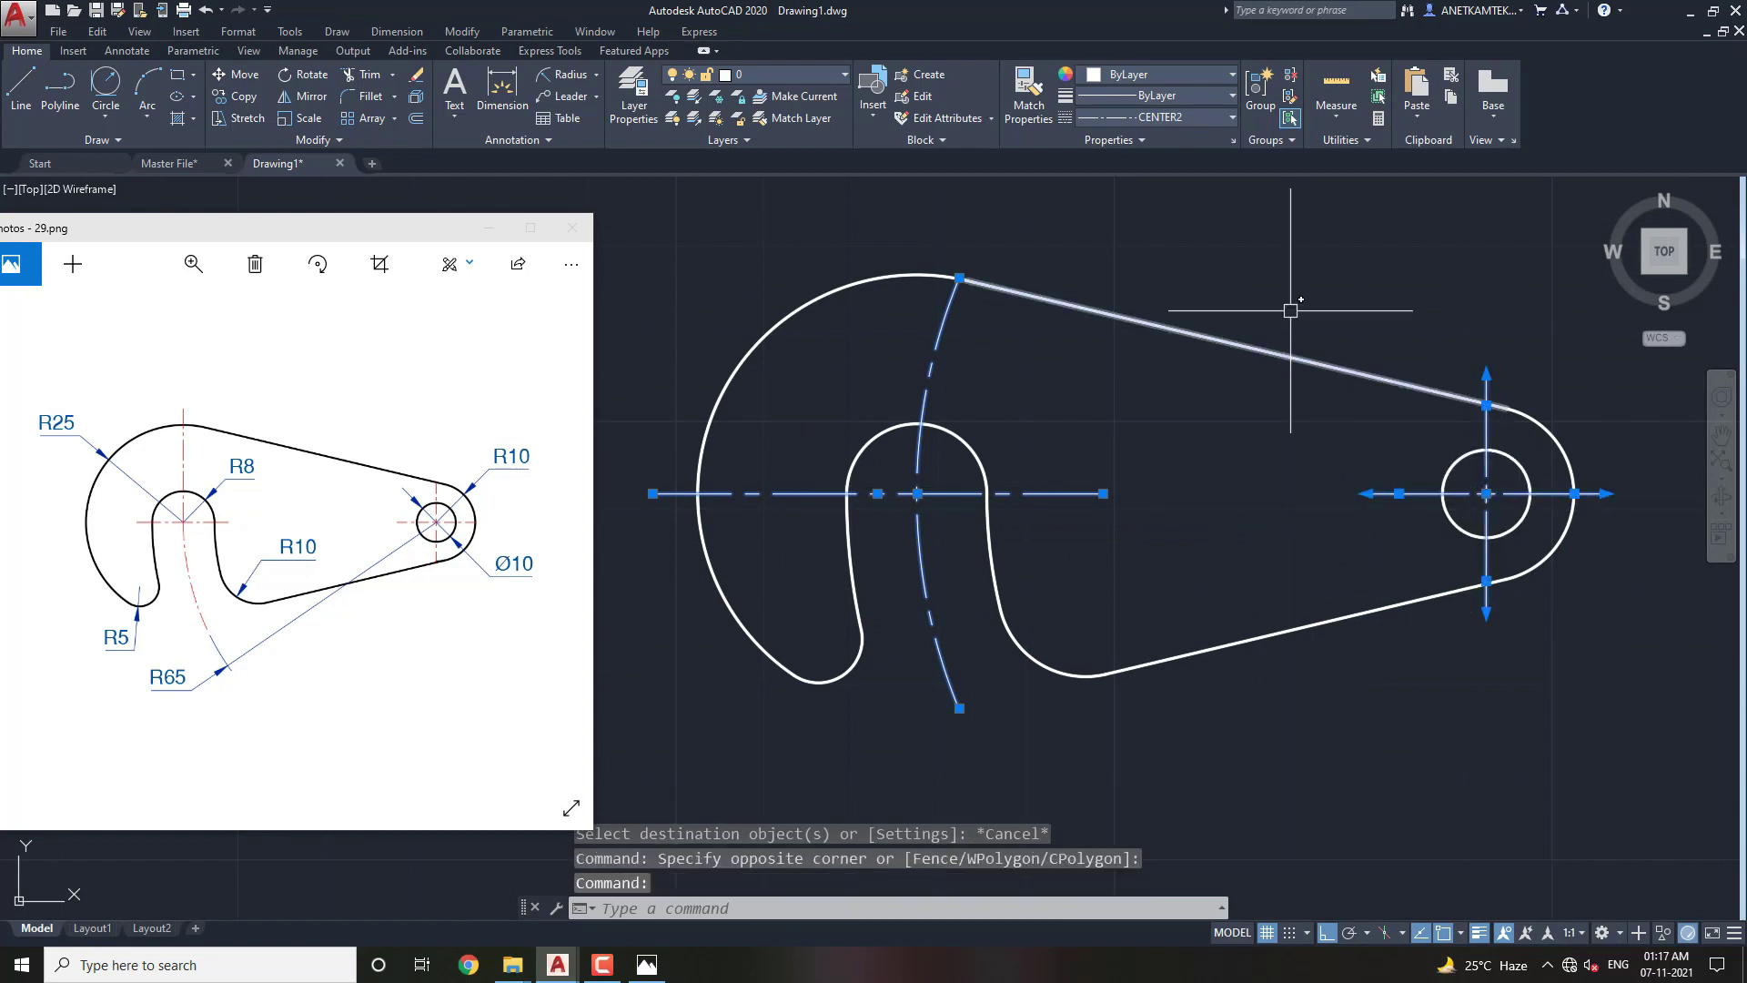
{"action": "left_click", "coordinate": [1182, 74]}
{"action": "left_click", "coordinate": [1121, 261]}
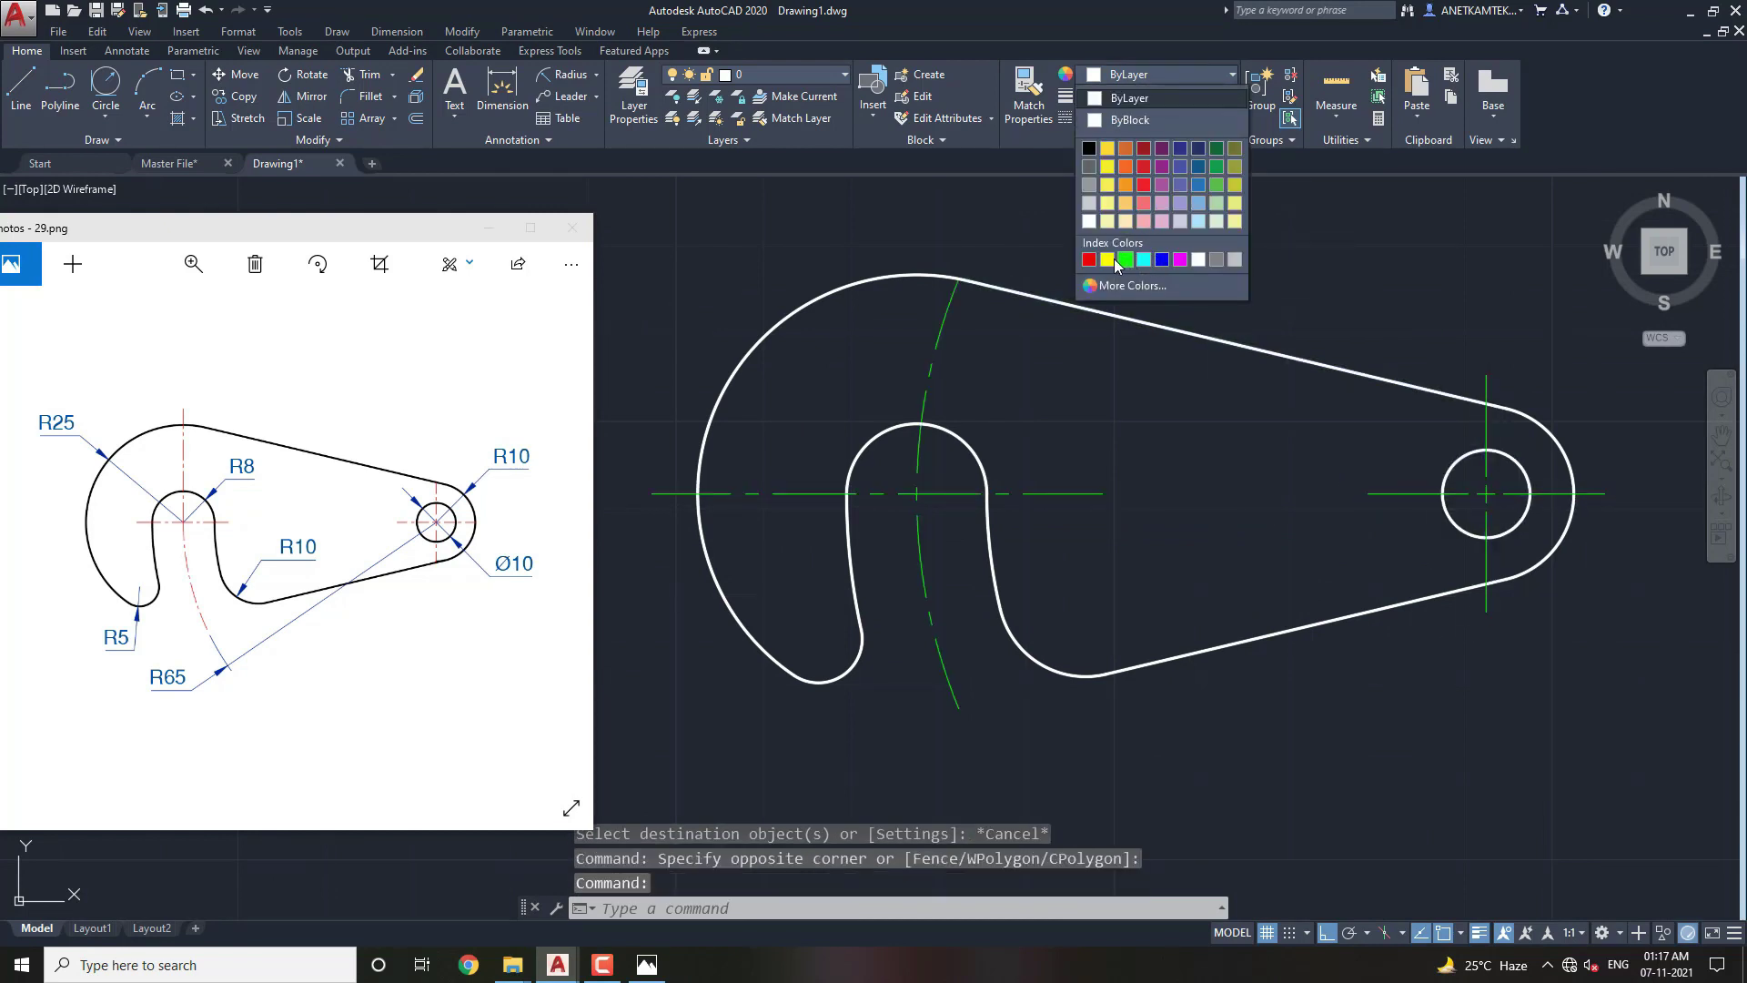
{"action": "key", "text": "Escape"}
{"action": "scroll", "coordinate": [986, 516], "scroll_direction": "down", "scroll_amount": 2}
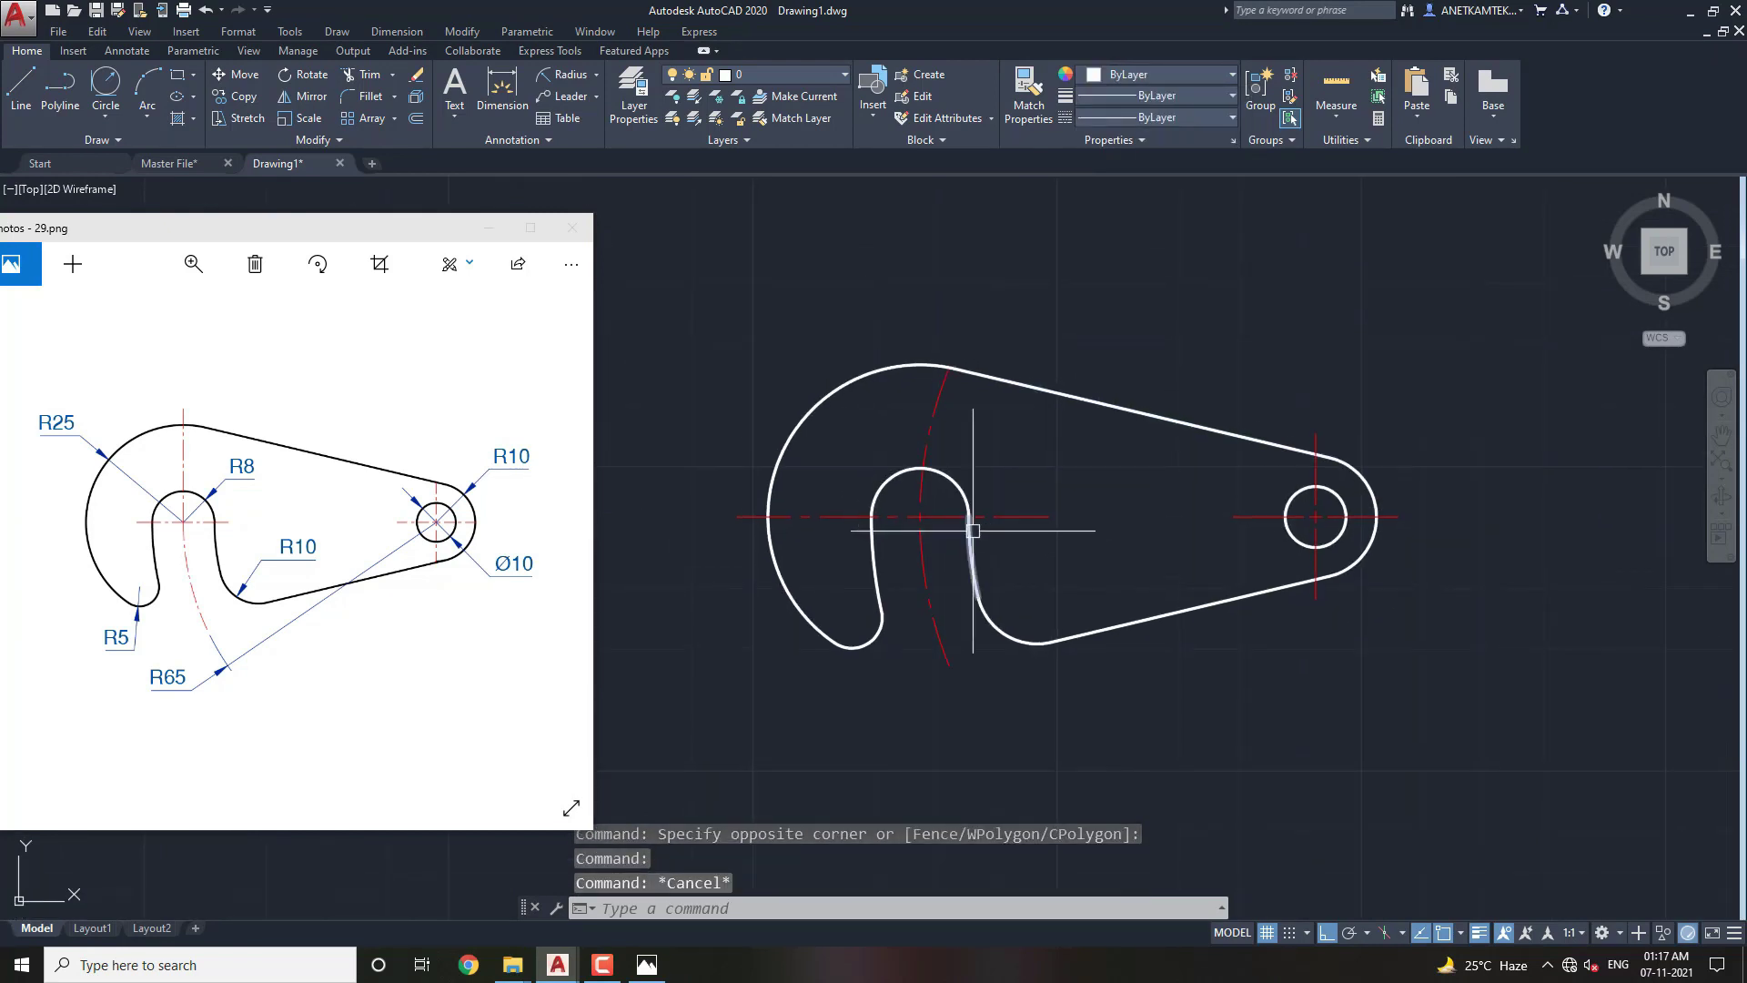
{"action": "scroll", "coordinate": [987, 517], "scroll_direction": "up", "scroll_amount": 1}
{"action": "middle_click_drag", "start_coordinate": [986, 517], "coordinate": [996, 518]}
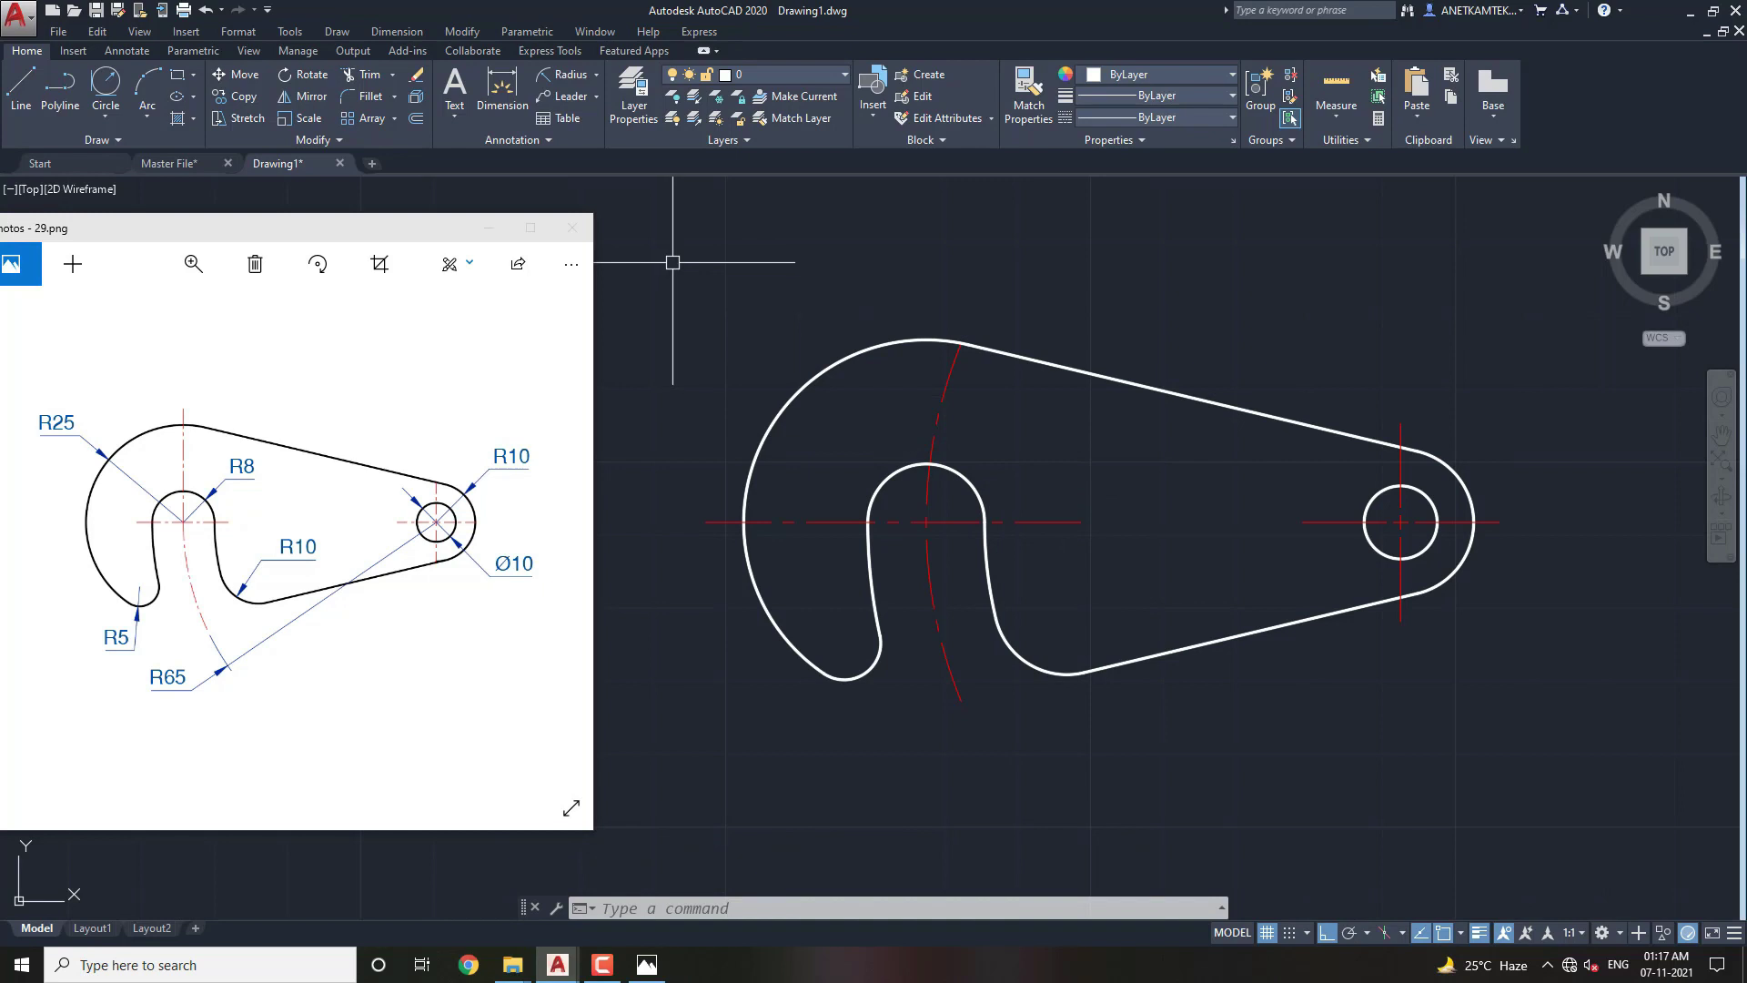
Dimension the hook's outer arc as R25 and its tip arc as R5.
{"action": "left_click", "coordinate": [562, 78]}
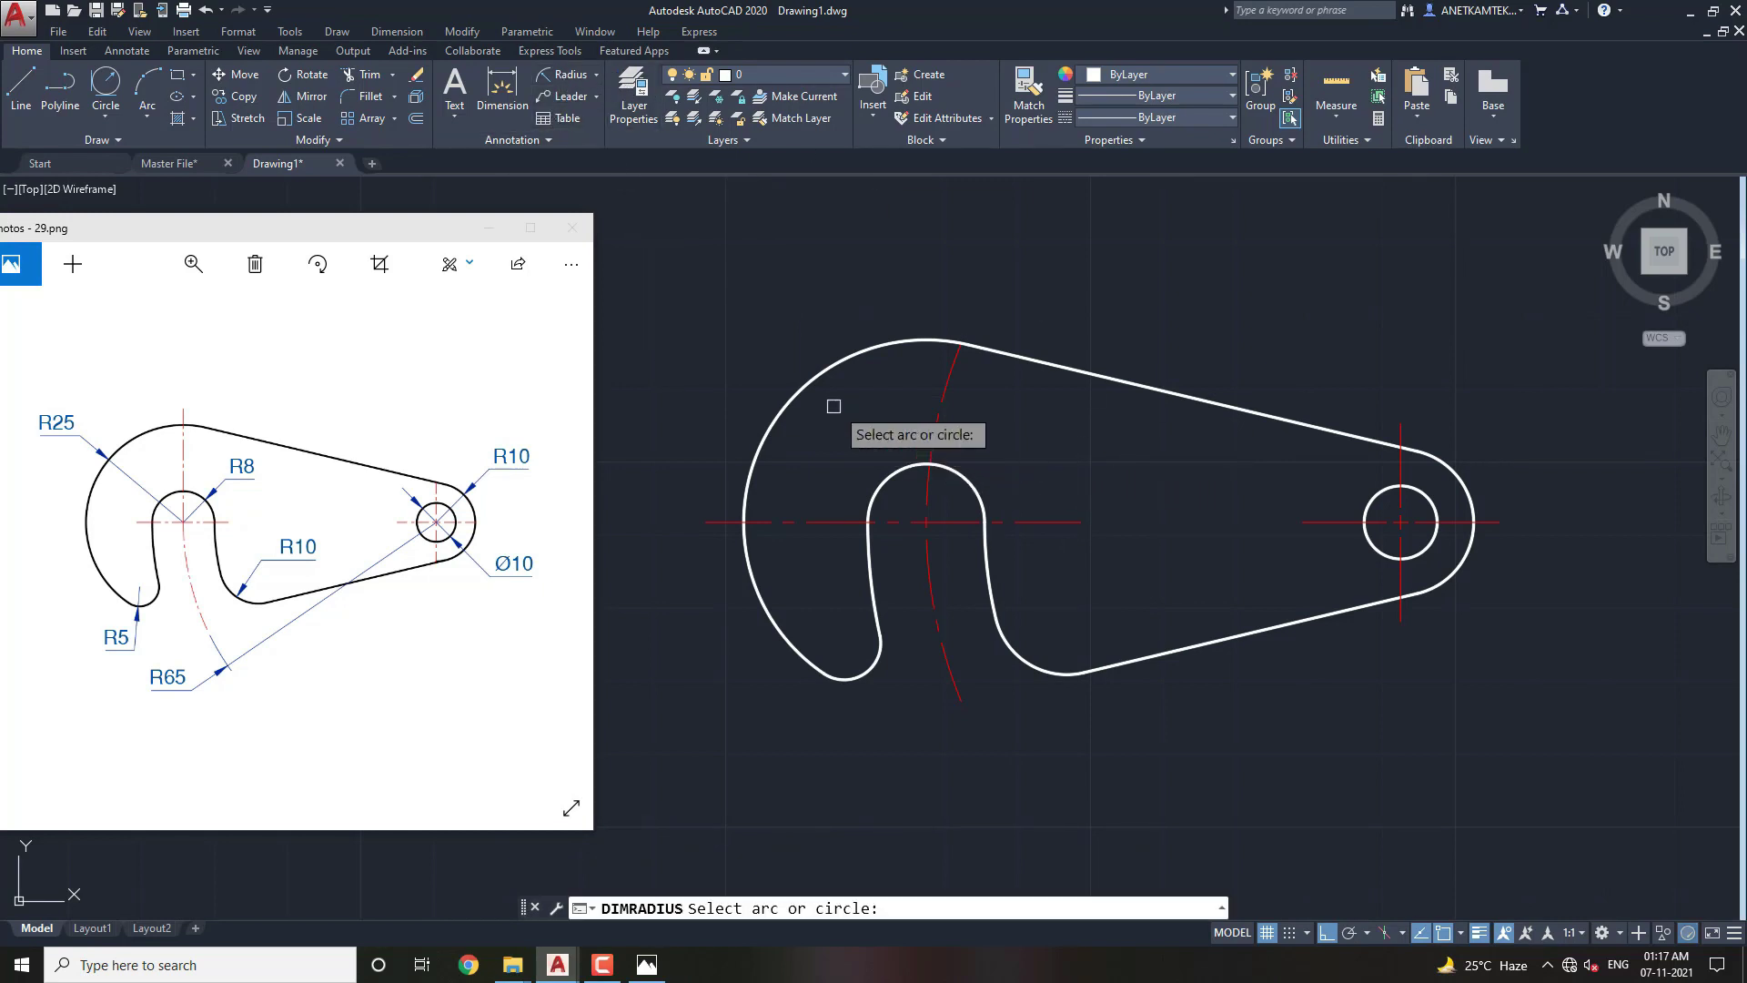
{"action": "left_click", "coordinate": [814, 382]}
{"action": "left_click", "coordinate": [732, 309]}
{"action": "middle_click_drag", "start_coordinate": [973, 574], "coordinate": [1015, 528]}
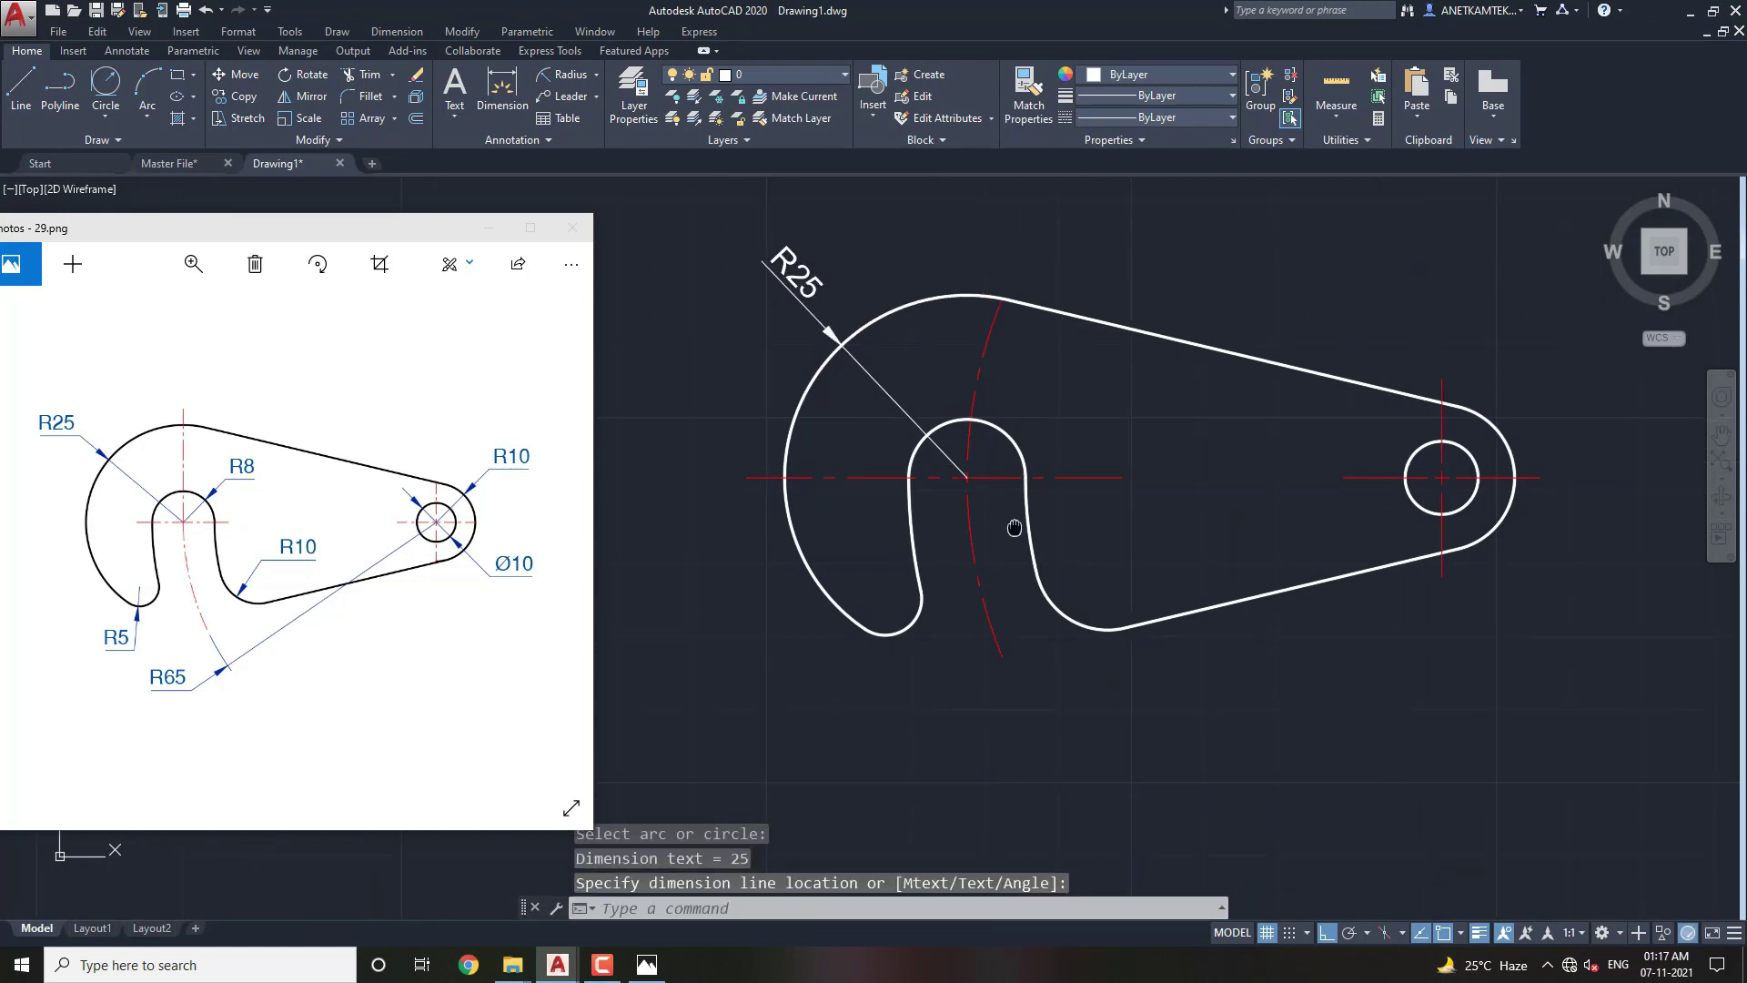
{"action": "key", "text": "Return"}
{"action": "left_click", "coordinate": [899, 632]}
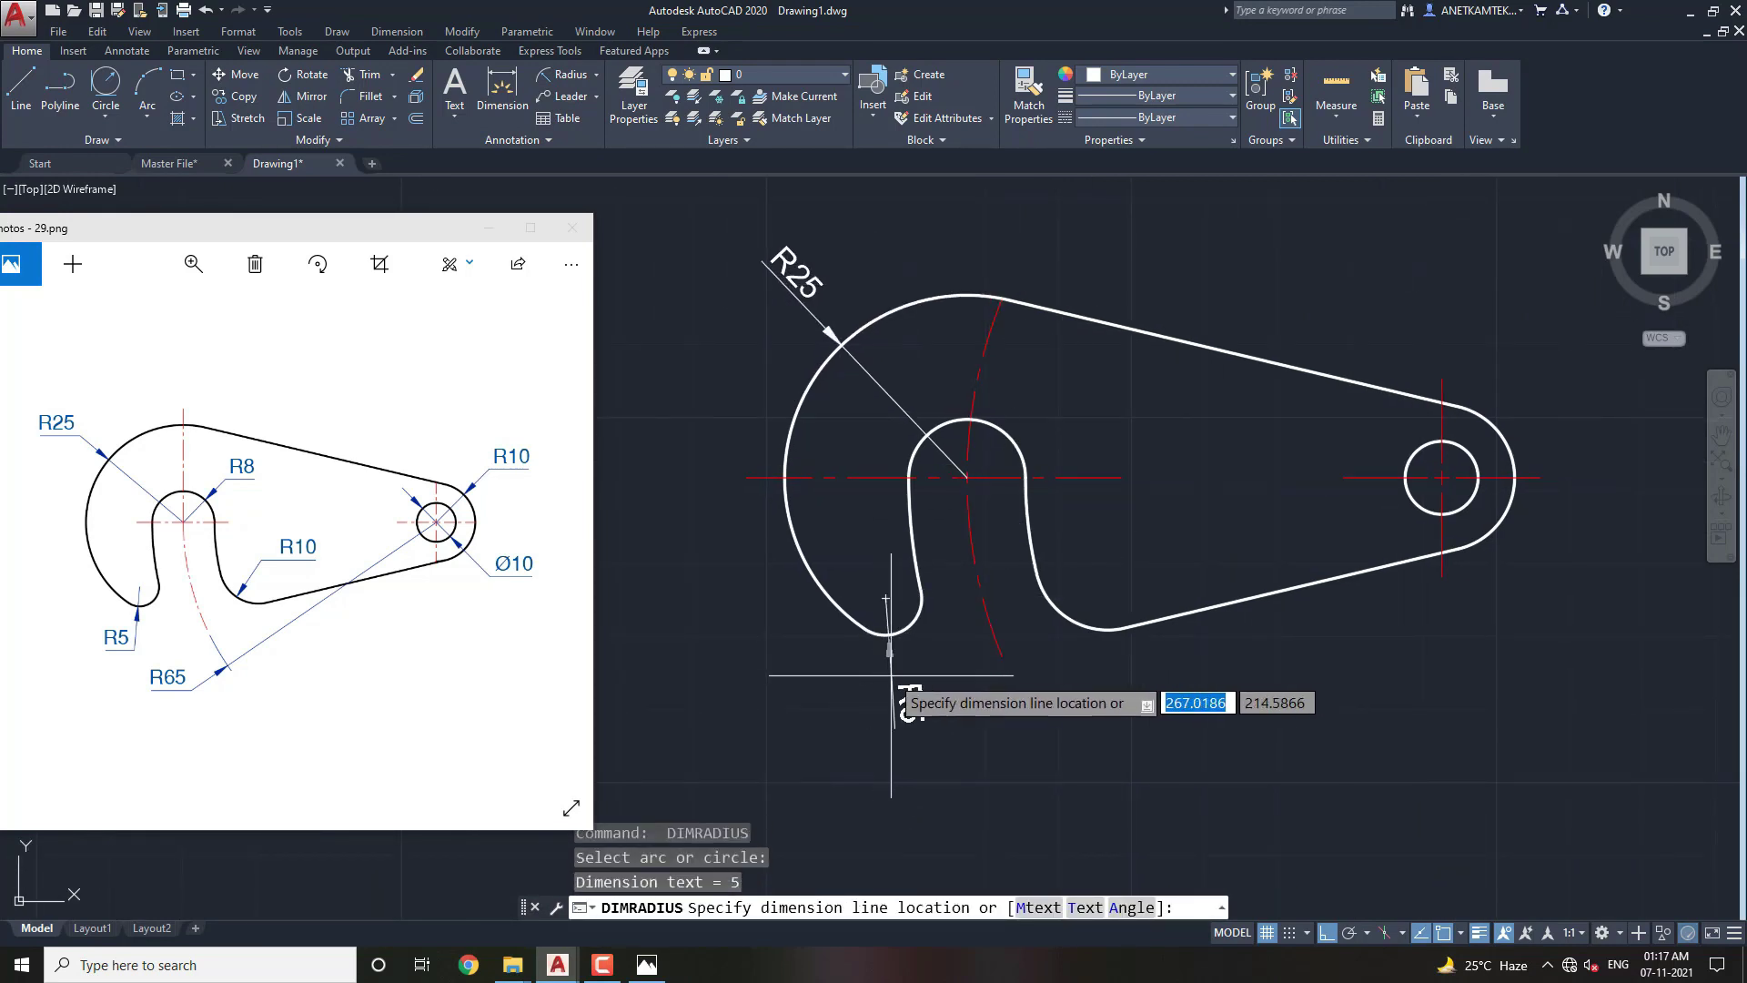
{"action": "left_click", "coordinate": [851, 705]}
Add R10 to the lower inner corner, R8 to the slot top, and R10 to the right end.
{"action": "key", "text": "Return"}
{"action": "left_click", "coordinate": [1048, 612]}
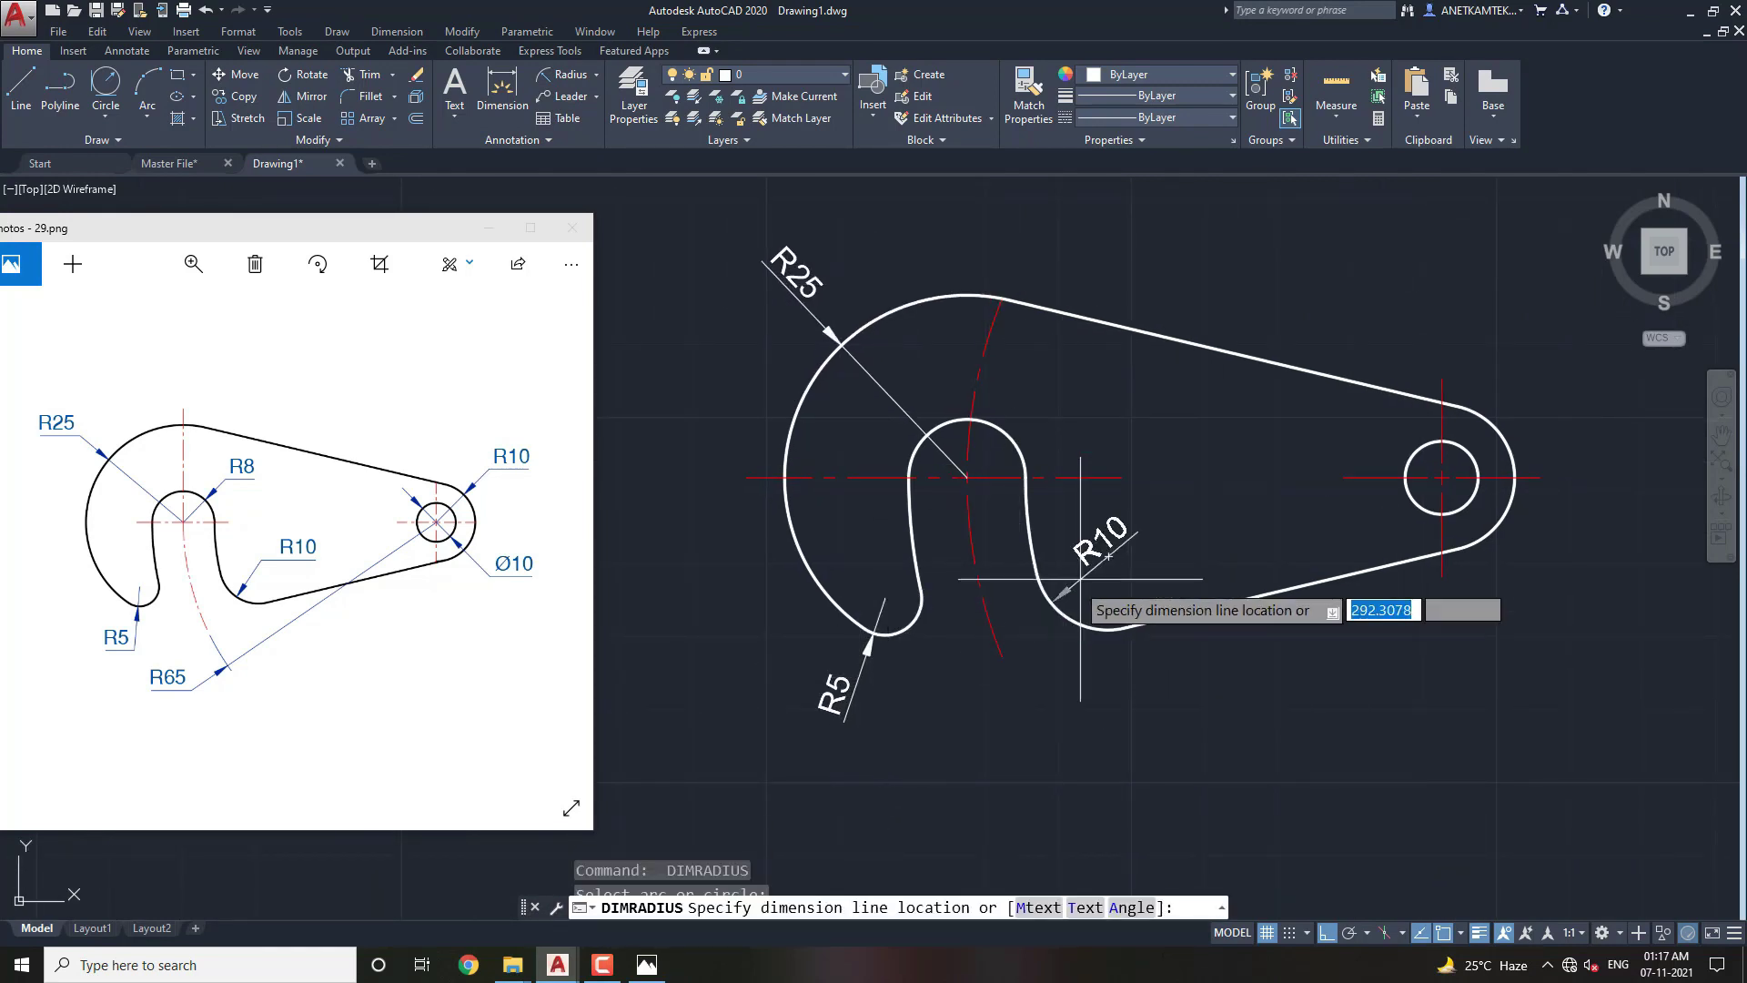
{"action": "left_click", "coordinate": [1083, 575]}
{"action": "middle_click_drag", "start_coordinate": [1092, 545], "coordinate": [1020, 531]}
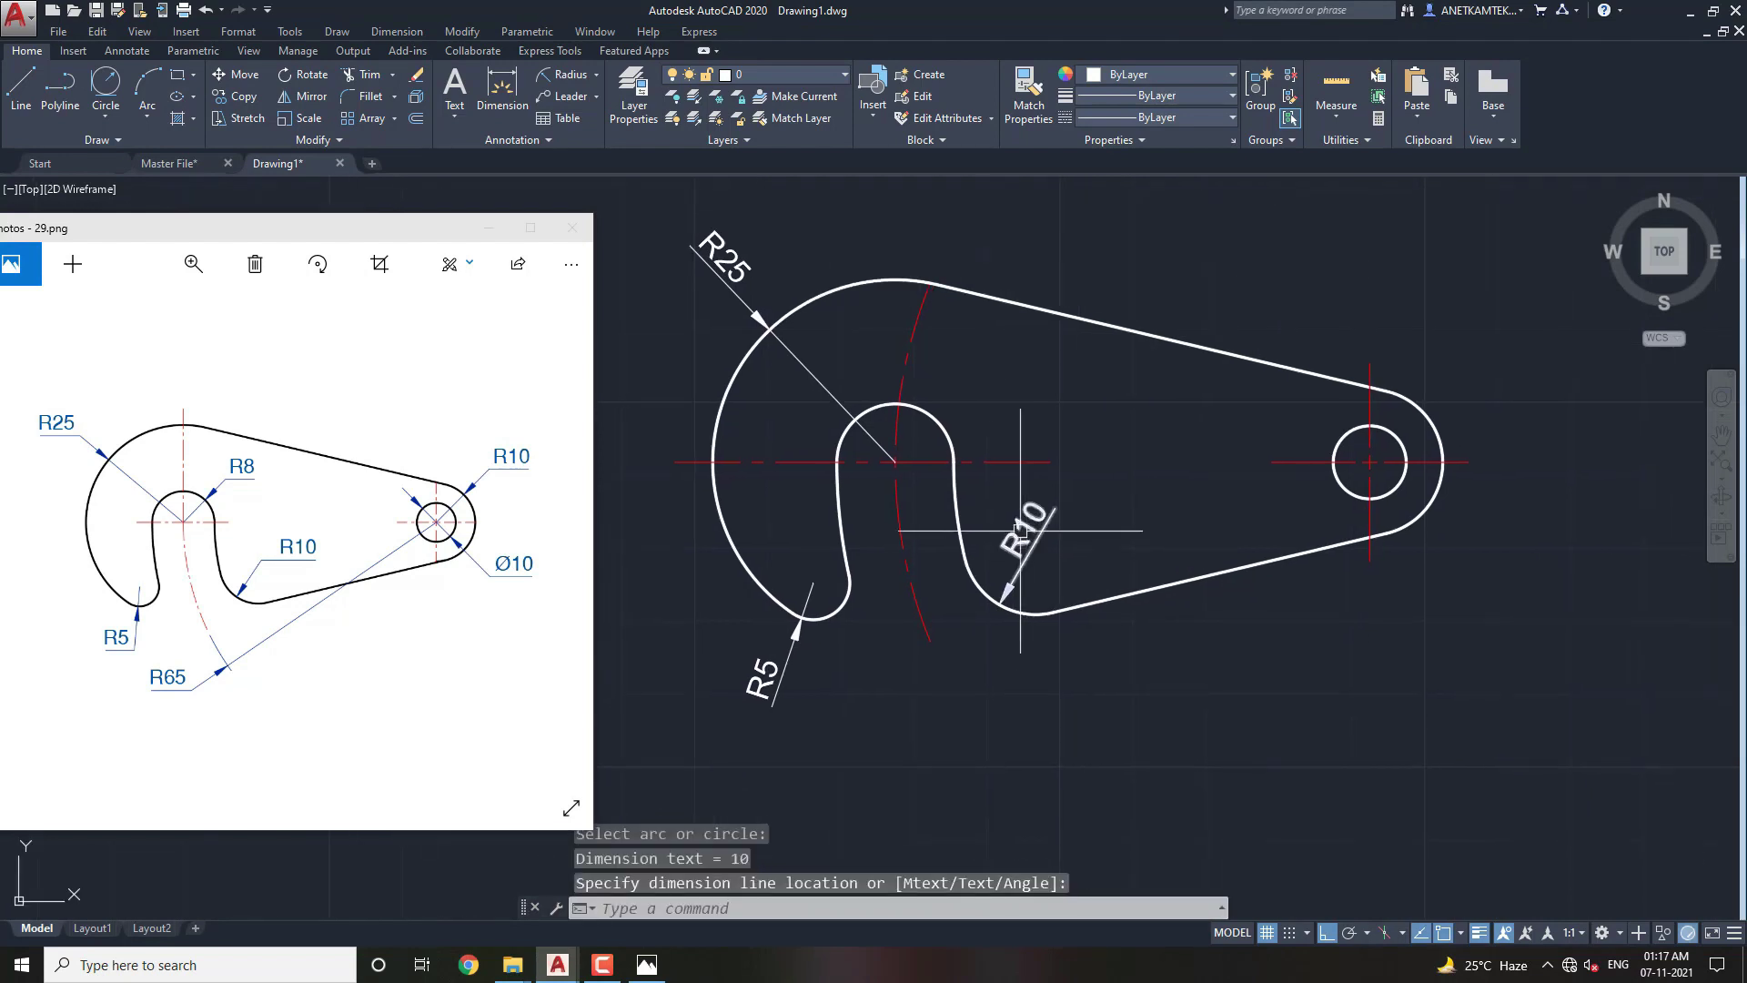
{"action": "left_click", "coordinate": [1020, 531]}
{"action": "key", "text": "Return"}
{"action": "left_click", "coordinate": [950, 428]}
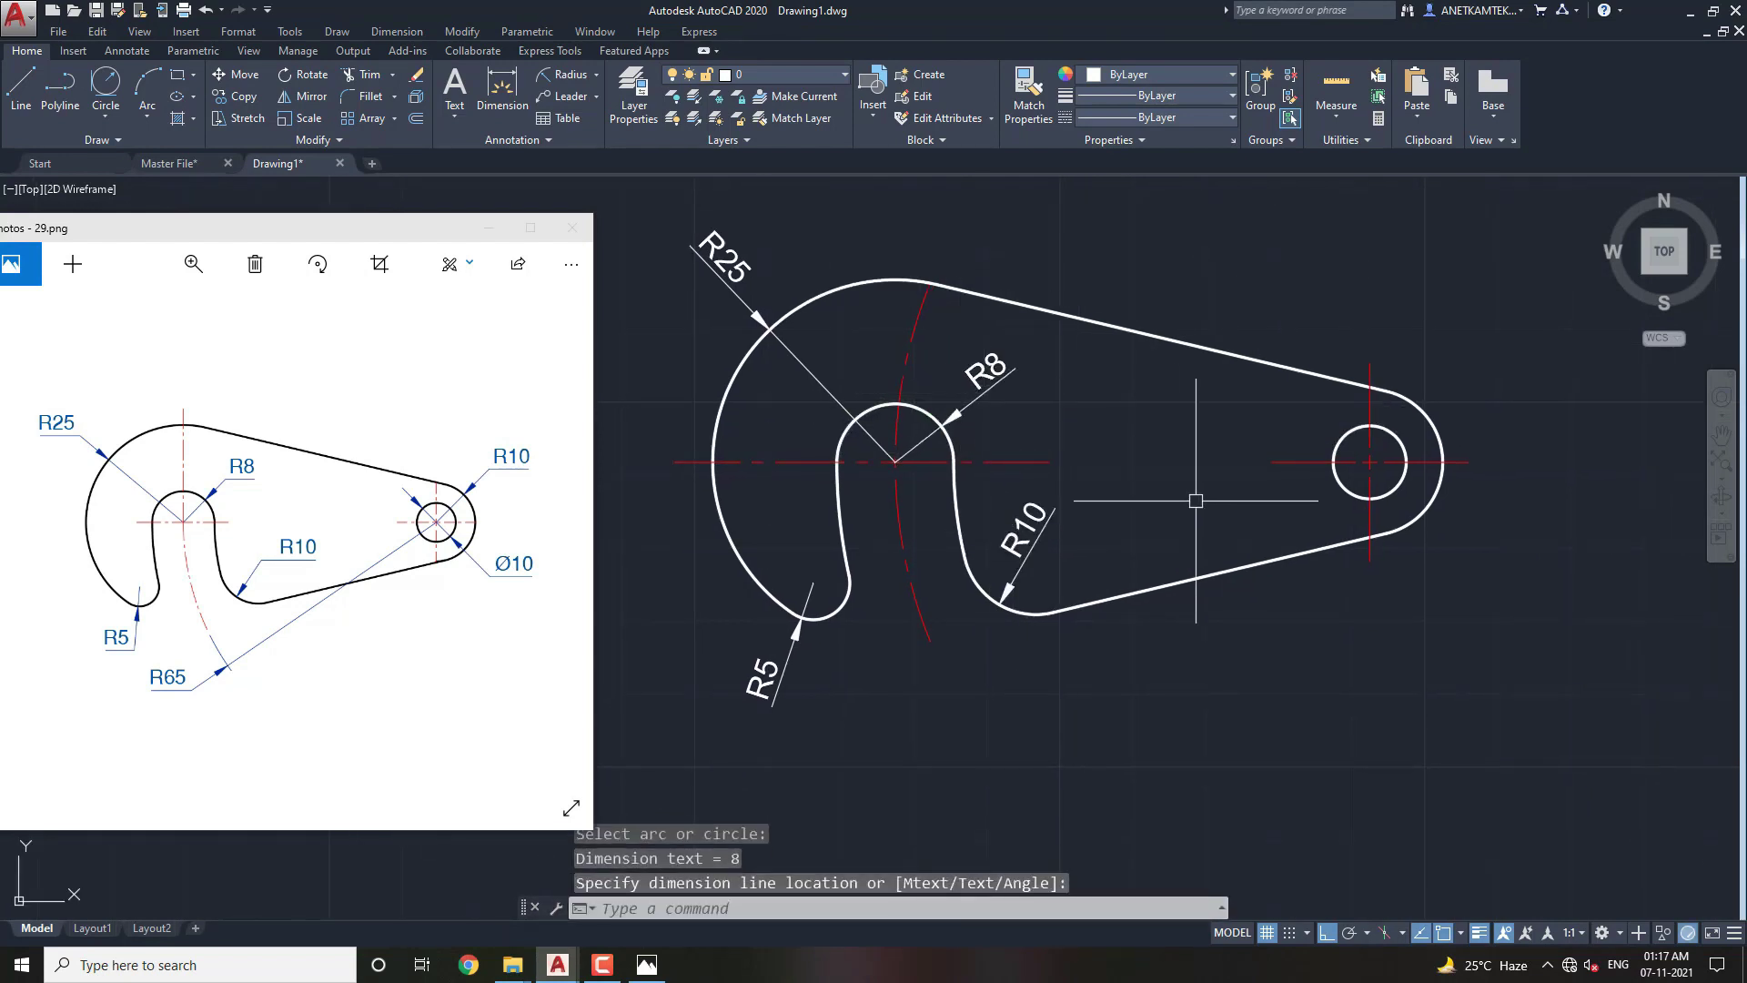
{"action": "middle_click_drag", "start_coordinate": [1280, 502], "coordinate": [1185, 507]}
{"action": "key", "text": "Return"}
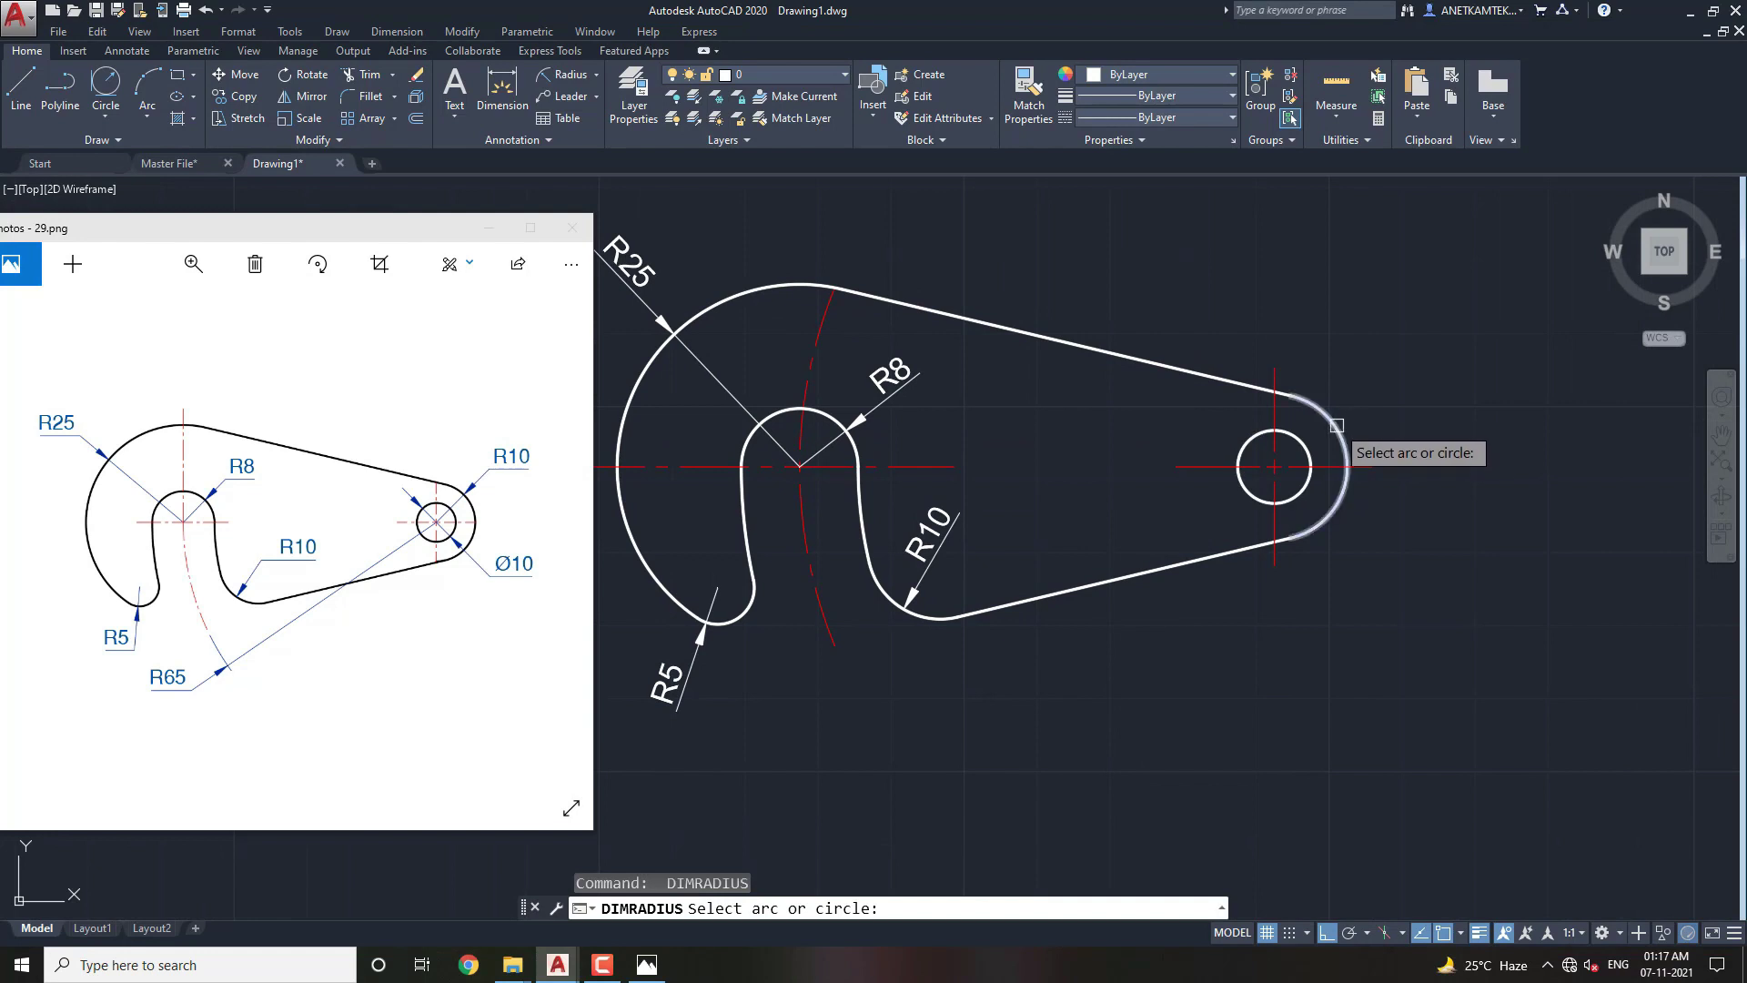
{"action": "left_click", "coordinate": [1341, 426]}
{"action": "left_click", "coordinate": [1386, 387]}
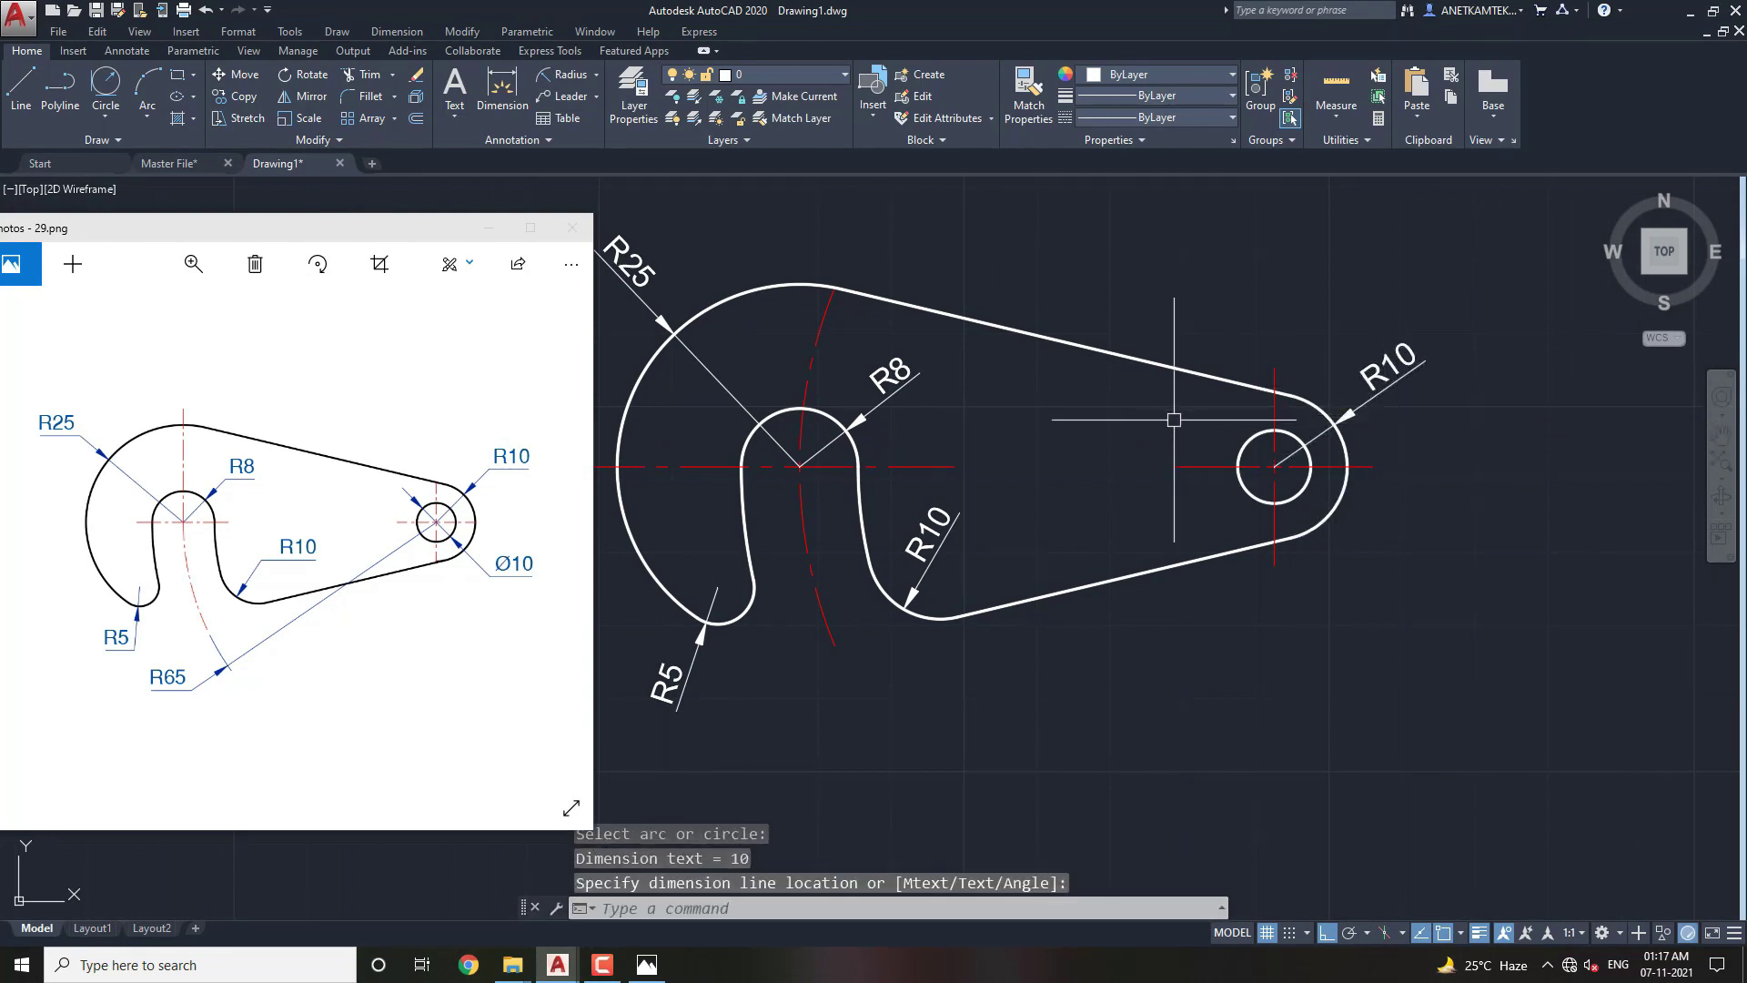
Dimension the long dashed red arc as R65, placed above the profile.
{"action": "key", "text": "Return"}
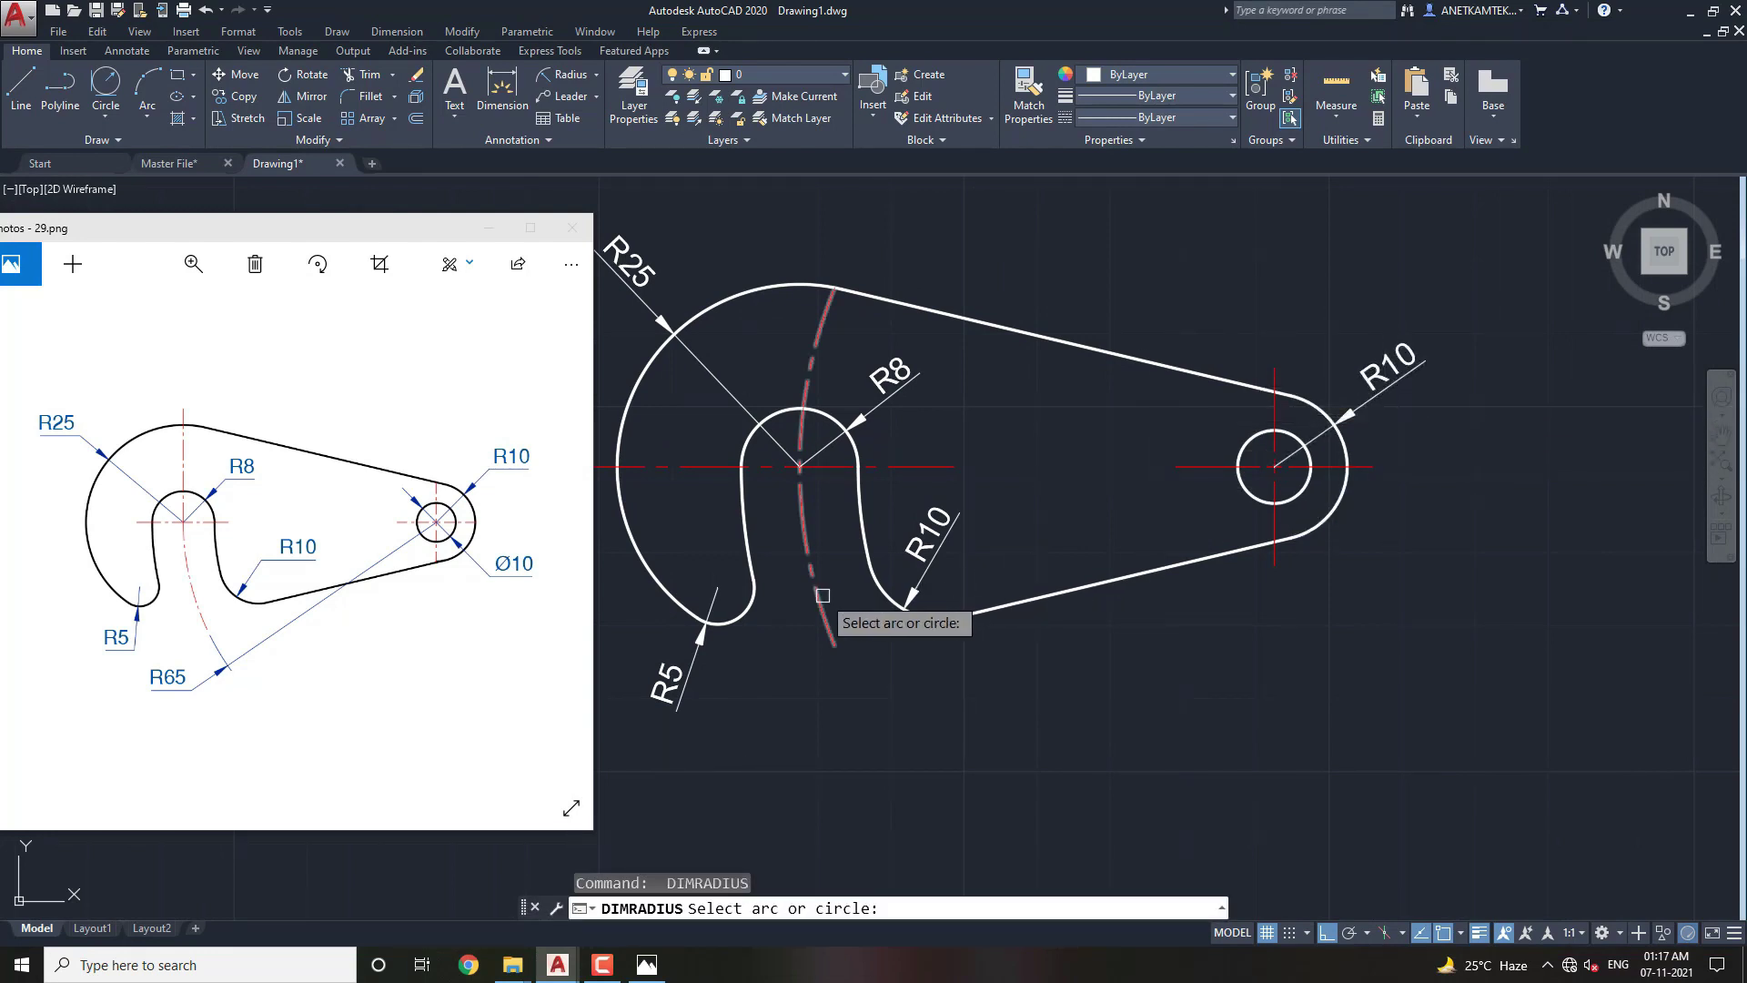
{"action": "left_click", "coordinate": [813, 593]}
{"action": "middle_click_drag", "start_coordinate": [874, 223], "coordinate": [913, 328]}
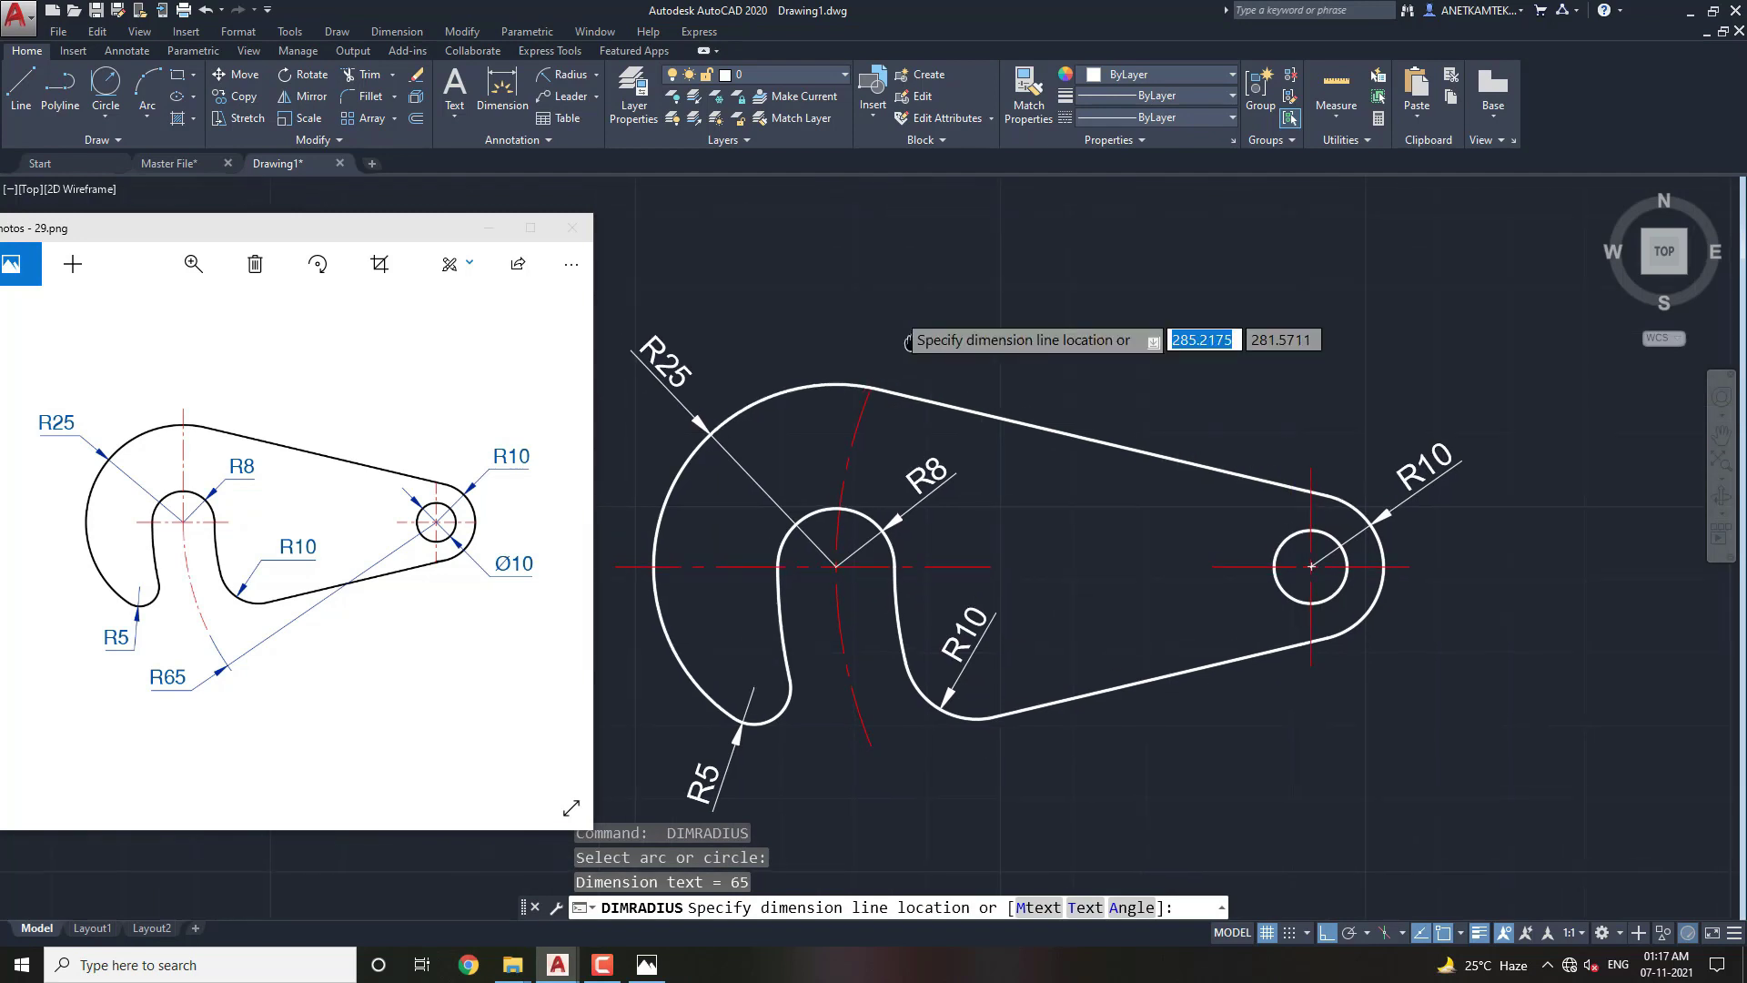
{"action": "left_click", "coordinate": [890, 319]}
{"action": "scroll", "coordinate": [955, 219], "scroll_direction": "down", "scroll_amount": 1}
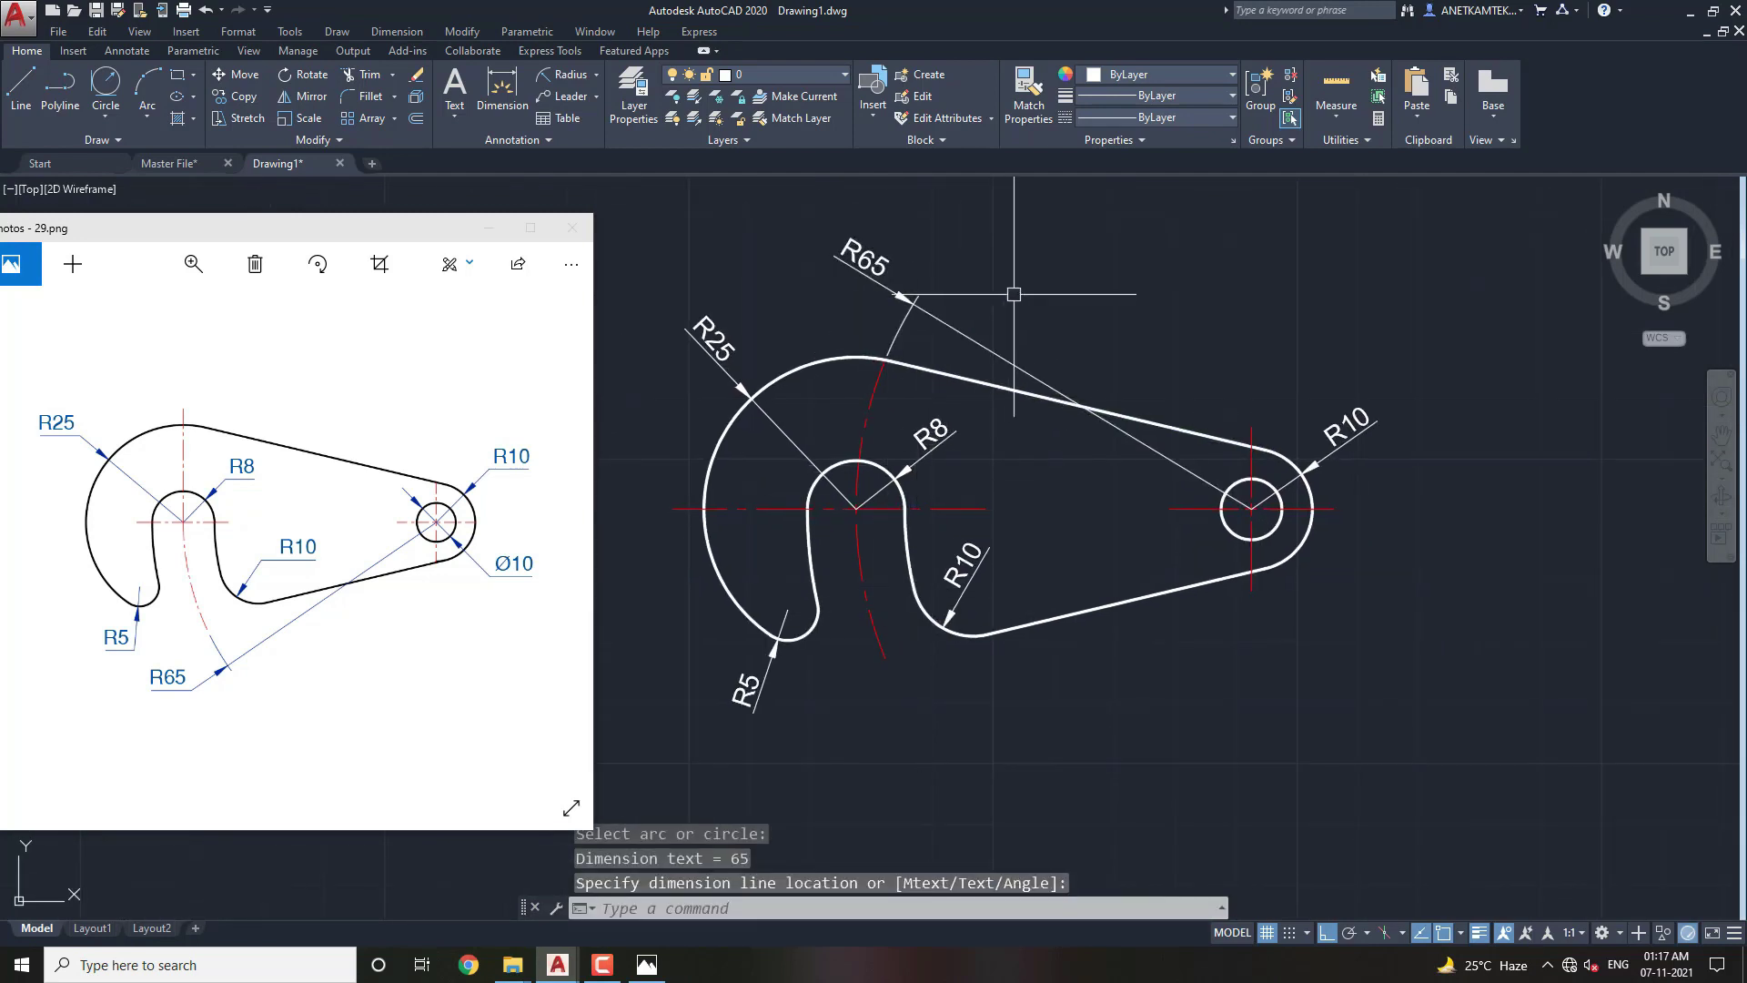
{"action": "mouse_move", "coordinate": [1014, 294]}
{"action": "middle_mouse_down"}
{"action": "mouse_move", "coordinate": [1045, 284]}
{"action": "mouse_move", "coordinate": [1018, 312]}
{"action": "middle_mouse_up"}
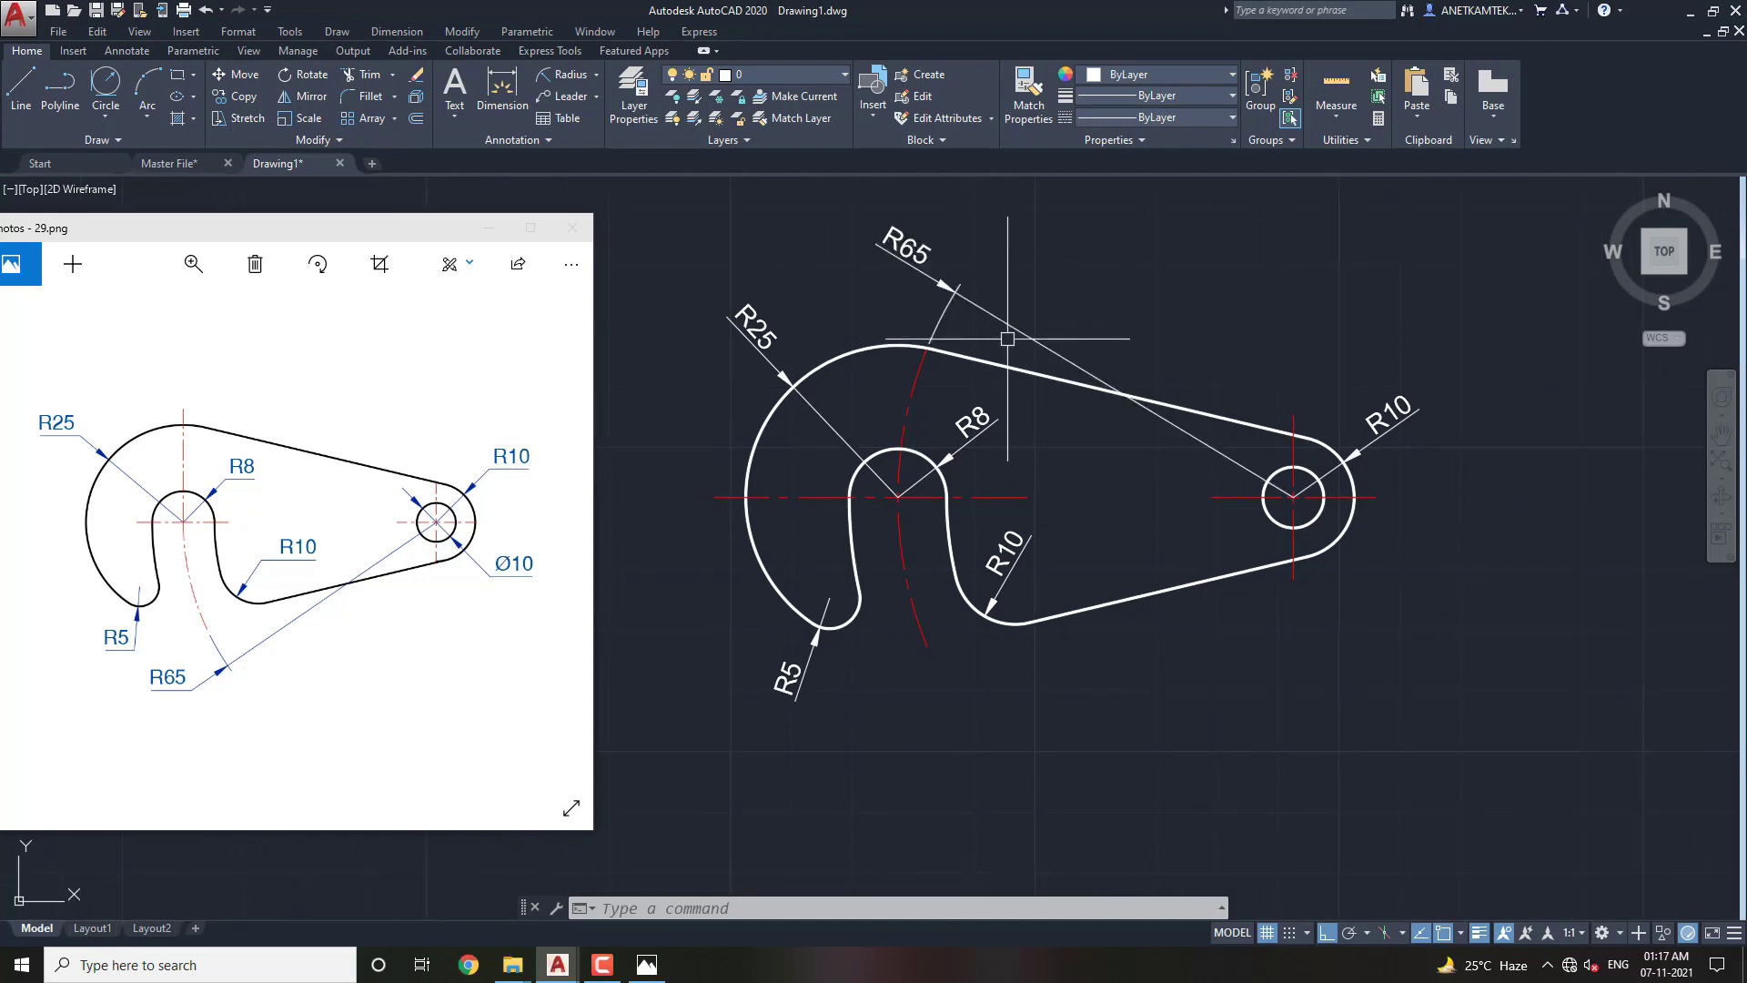
{"action": "middle_click_drag", "start_coordinate": [904, 297], "coordinate": [938, 309]}
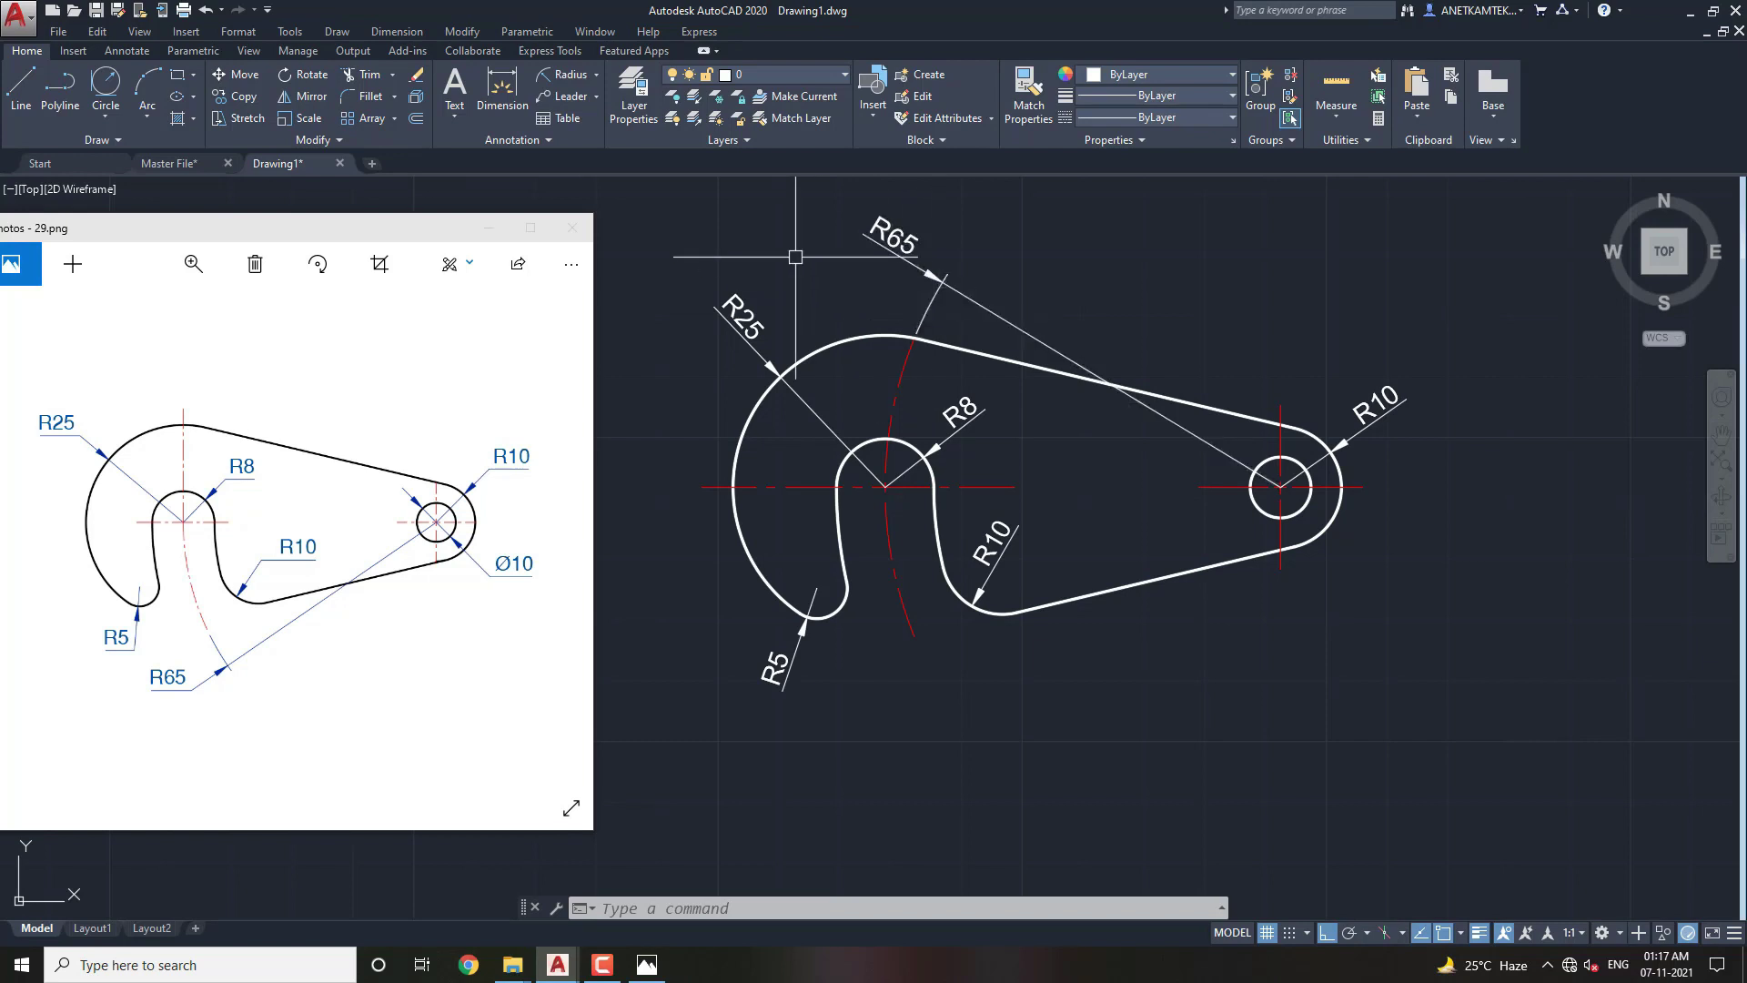
{"action": "left_click", "coordinate": [597, 73]}
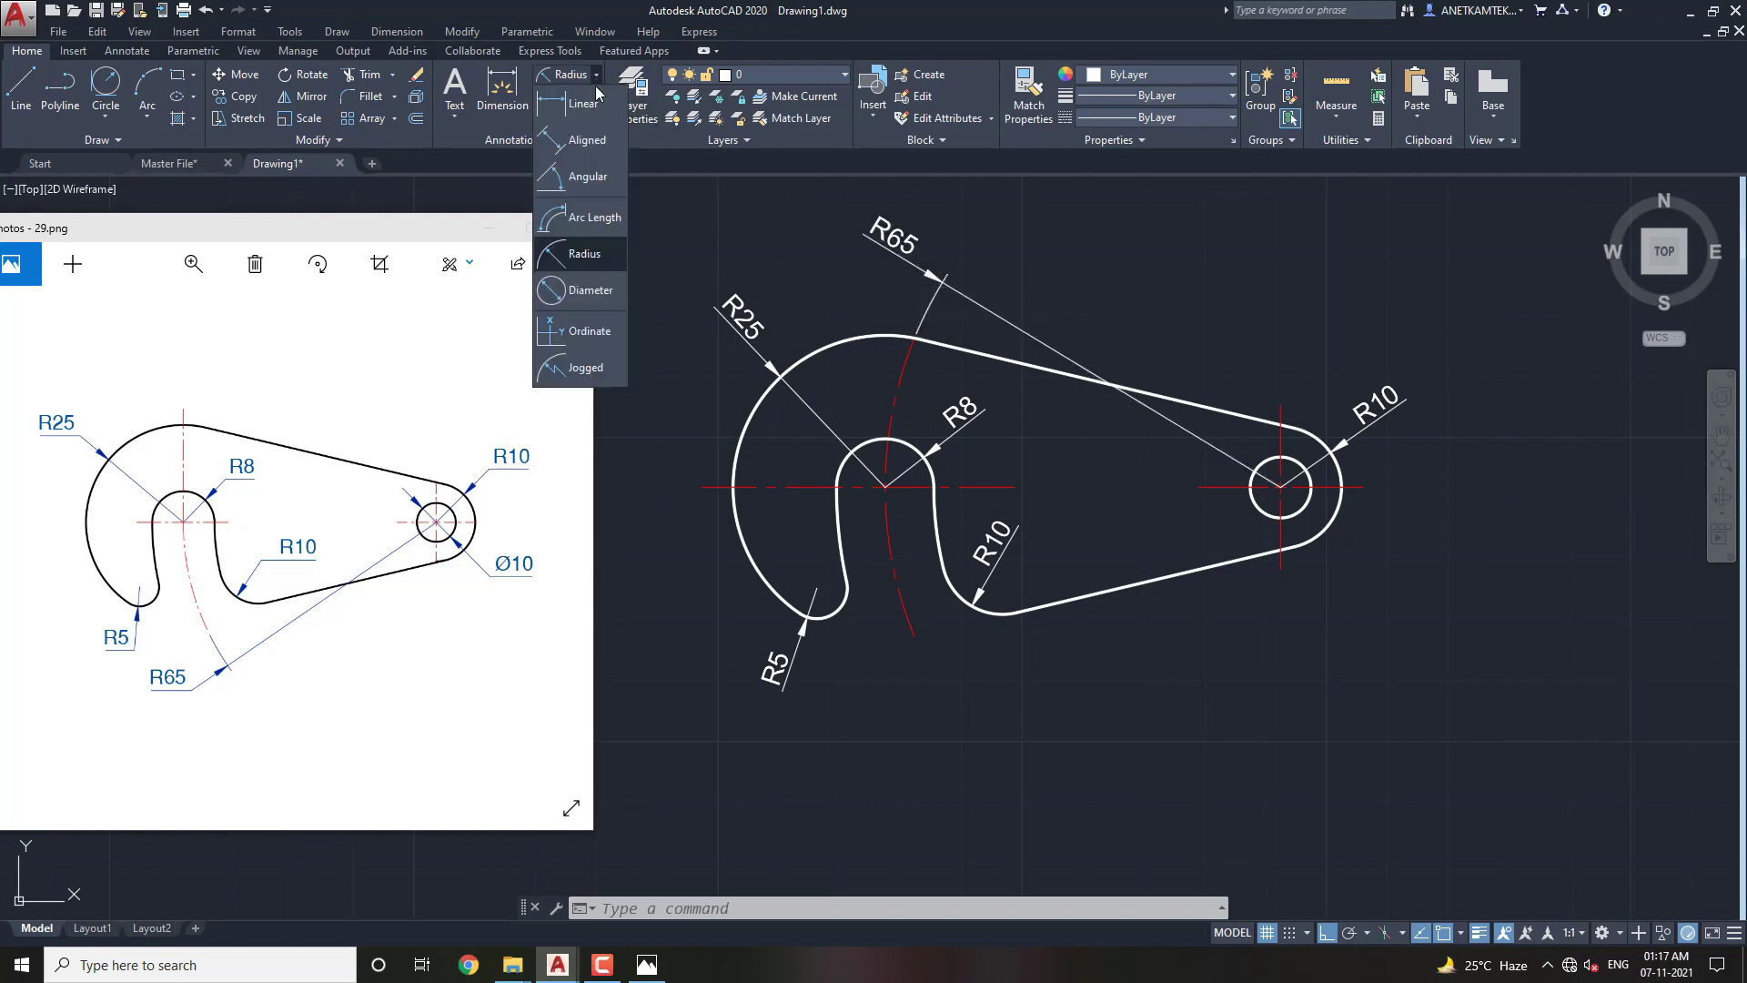
Place a Ø10 diameter dimension on the small hole at the lever's right end.
{"action": "left_click", "coordinate": [589, 290]}
{"action": "left_click", "coordinate": [1308, 506]}
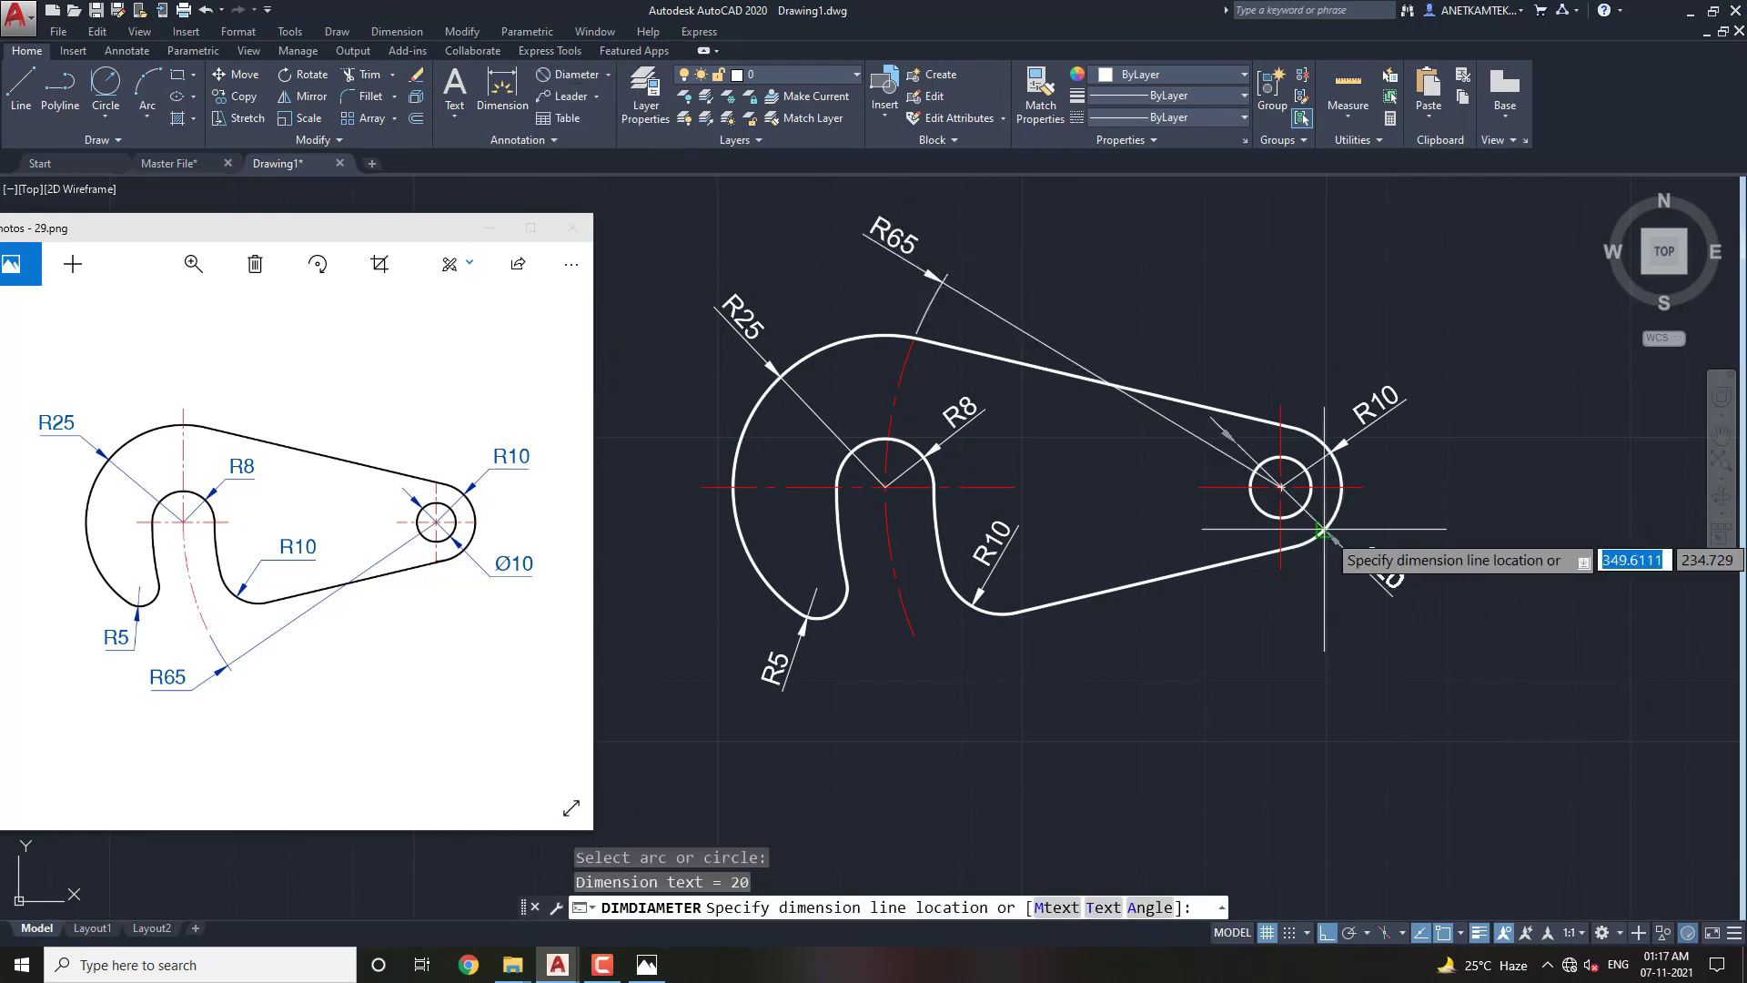
{"action": "key", "text": "Escape"}
{"action": "key", "text": "Return"}
{"action": "left_click", "coordinate": [1303, 510]}
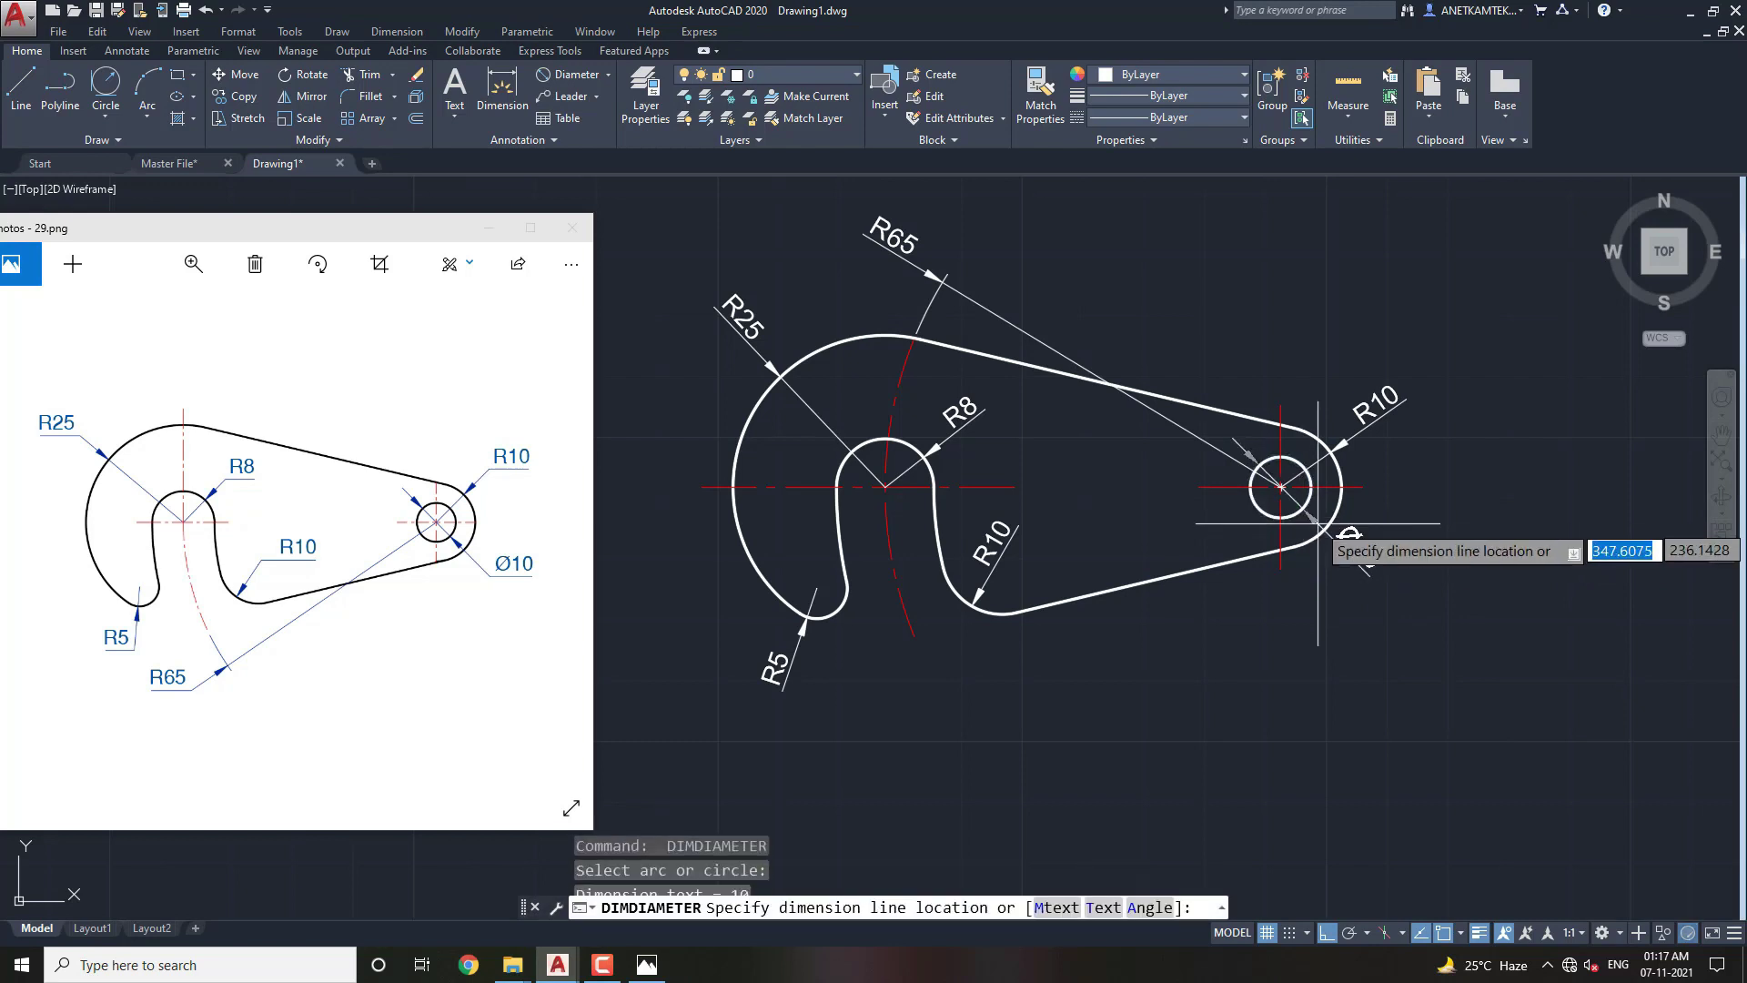
{"action": "left_click", "coordinate": [1337, 546]}
{"action": "scroll", "coordinate": [992, 437], "scroll_direction": "up", "scroll_amount": 2}
{"action": "mouse_move", "coordinate": [991, 455]}
{"action": "middle_mouse_down"}
{"action": "mouse_move", "coordinate": [1038, 512]}
{"action": "mouse_move", "coordinate": [1029, 499]}
{"action": "middle_mouse_up"}
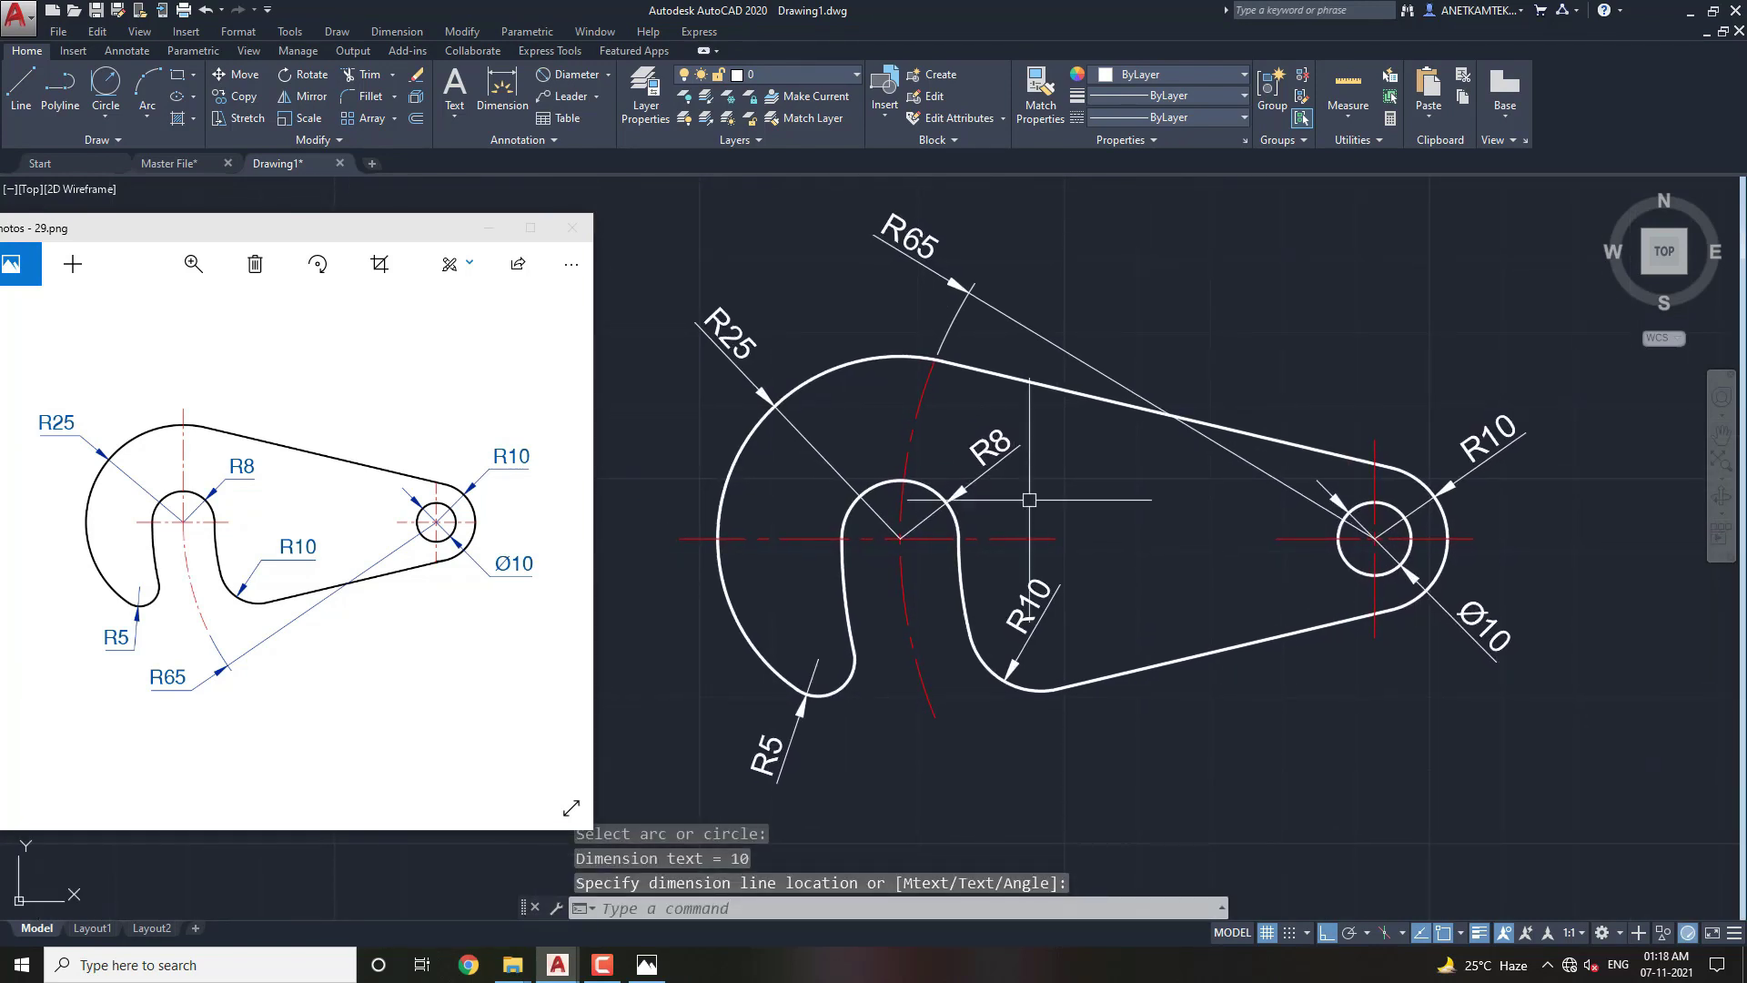